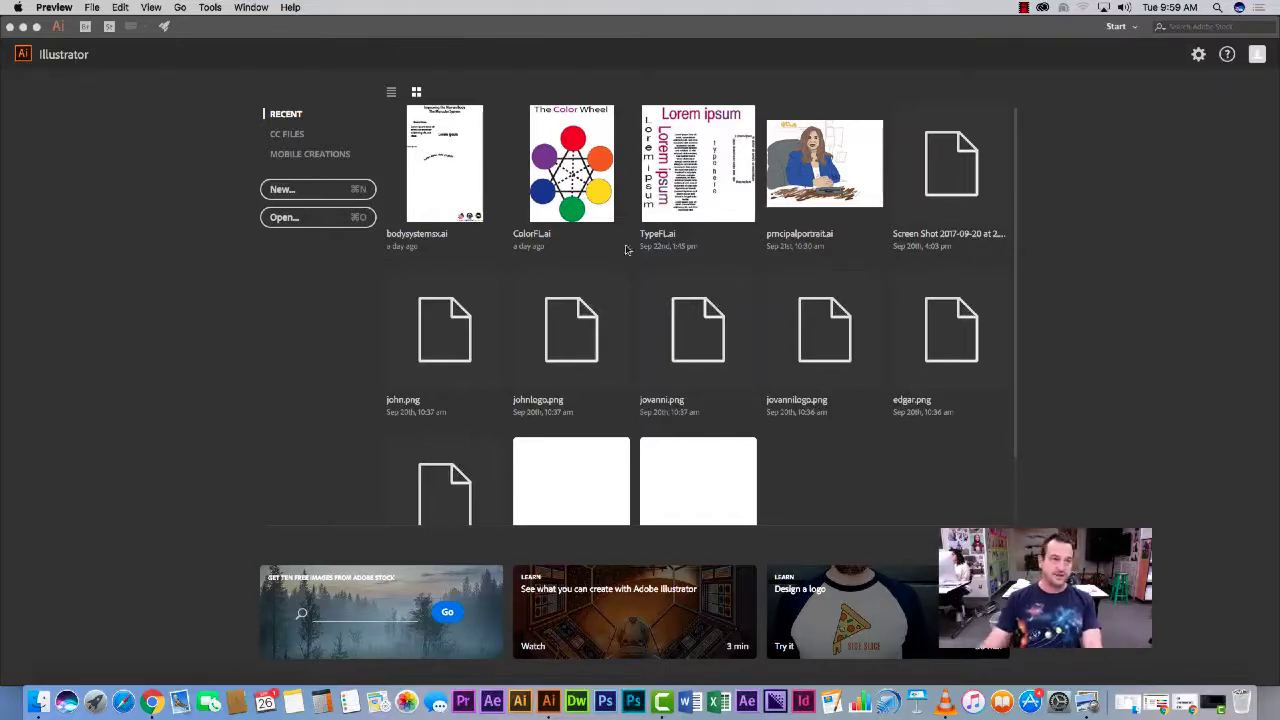
Create a new print document named PathsFL from the Letter preset, with units set to inches.
{"action": "left_click", "coordinate": [76, 100]}
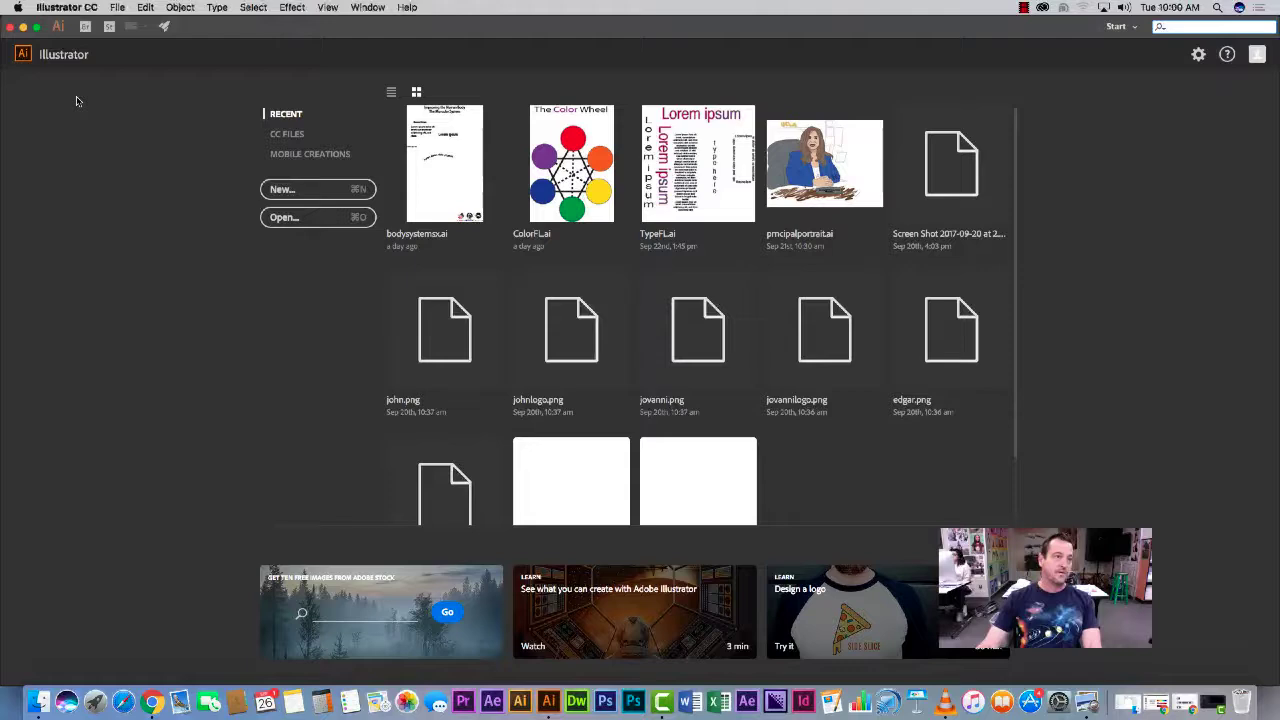
{"action": "left_click", "coordinate": [117, 8]}
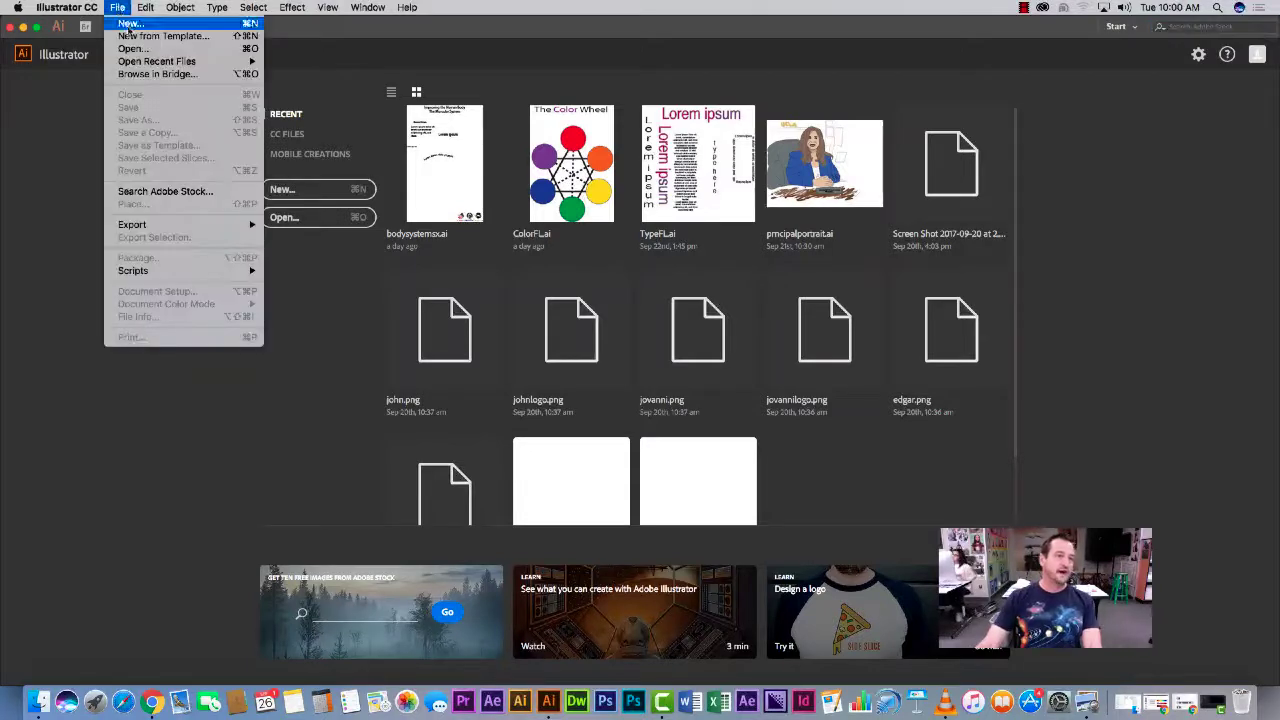
{"action": "left_click", "coordinate": [129, 31]}
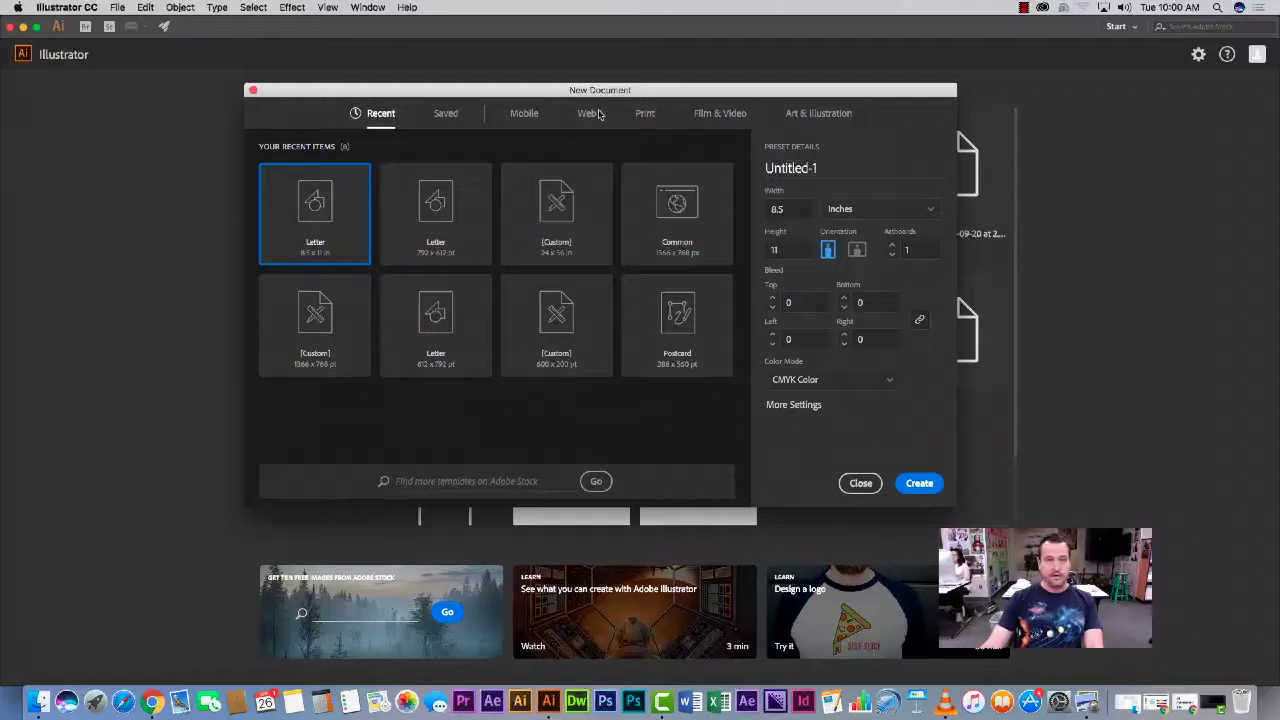
{"action": "left_click", "coordinate": [645, 115]}
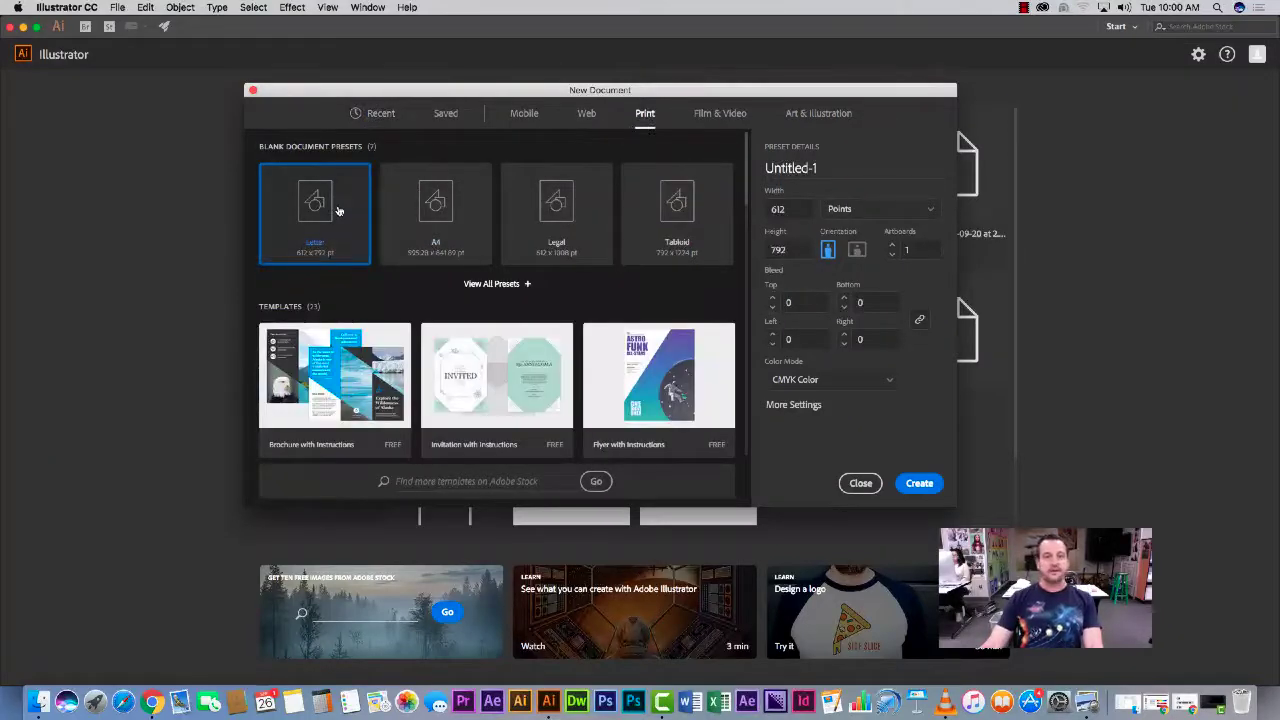
{"action": "left_click", "coordinate": [931, 211]}
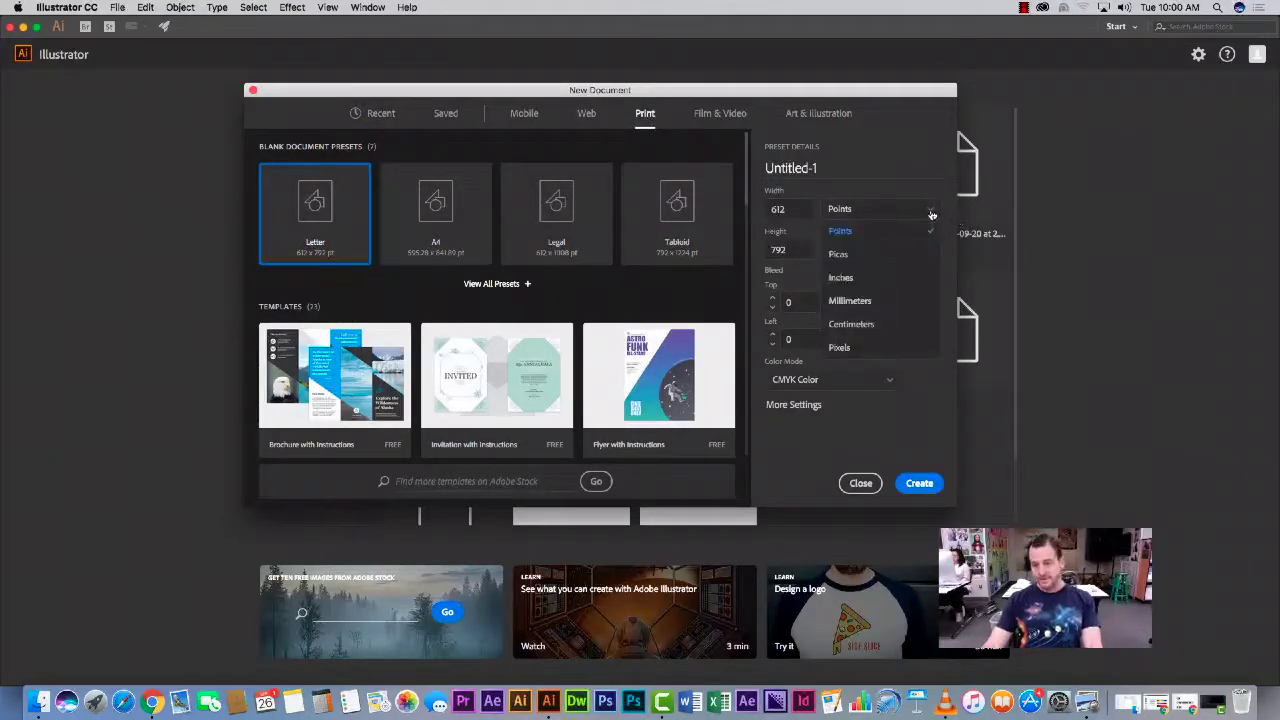
{"action": "left_click", "coordinate": [872, 277]}
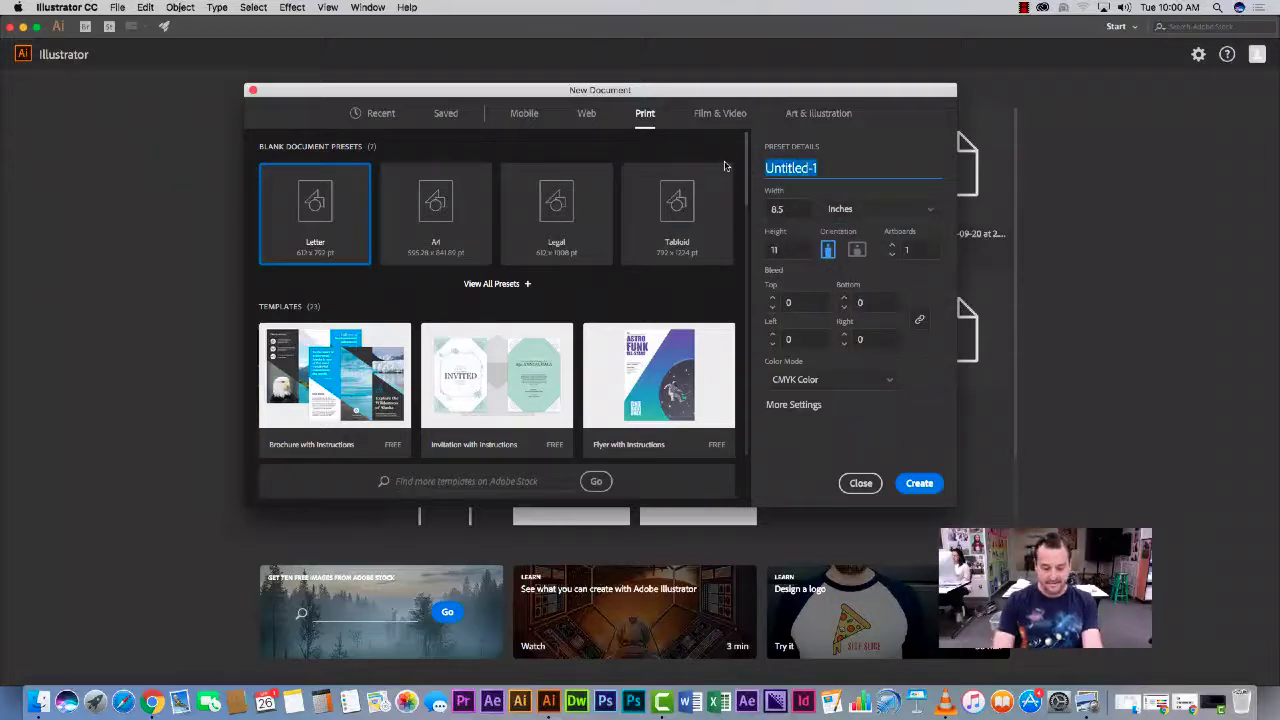
{"action": "type", "text": "Paths"}
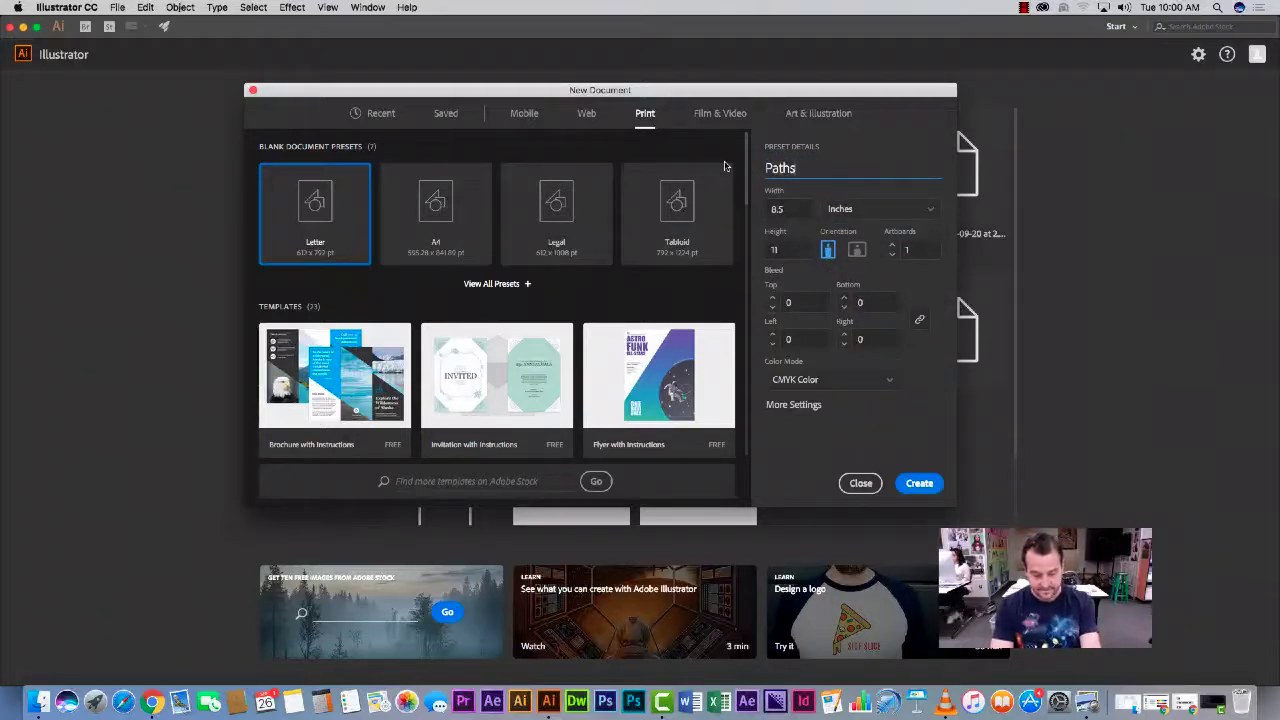
{"action": "type", "text": "FL"}
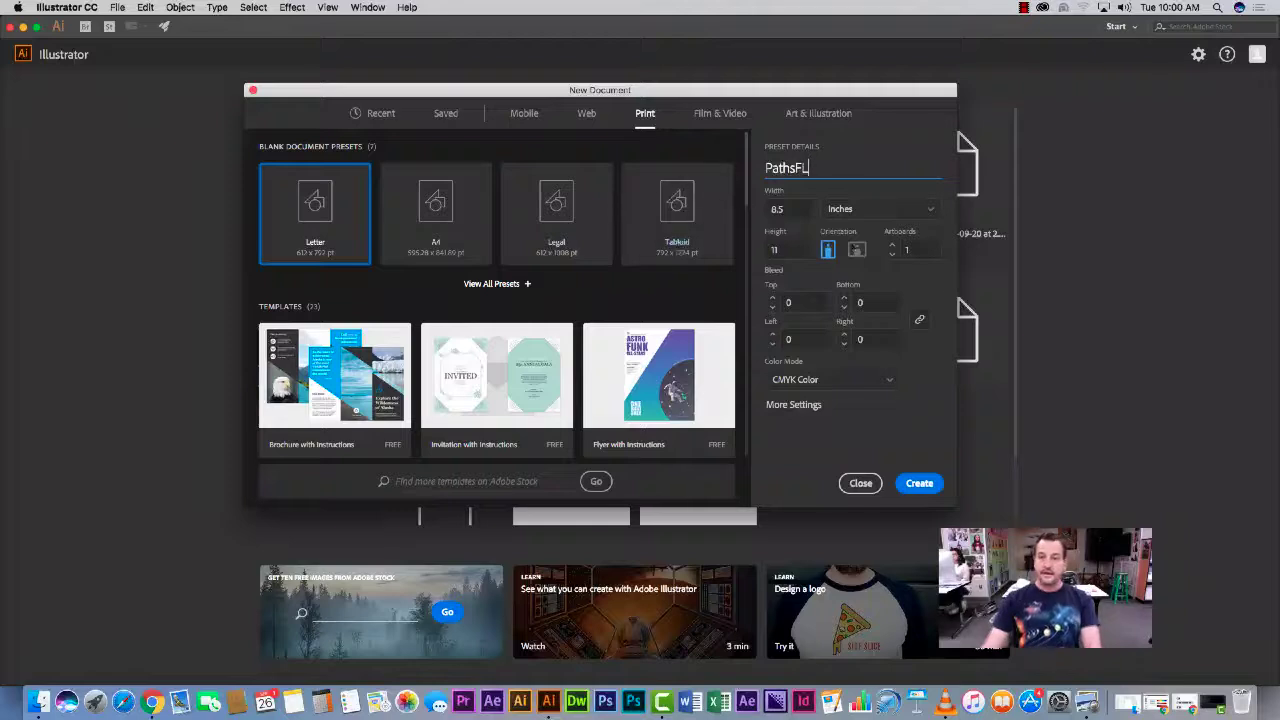
{"action": "left_click", "coordinate": [920, 484]}
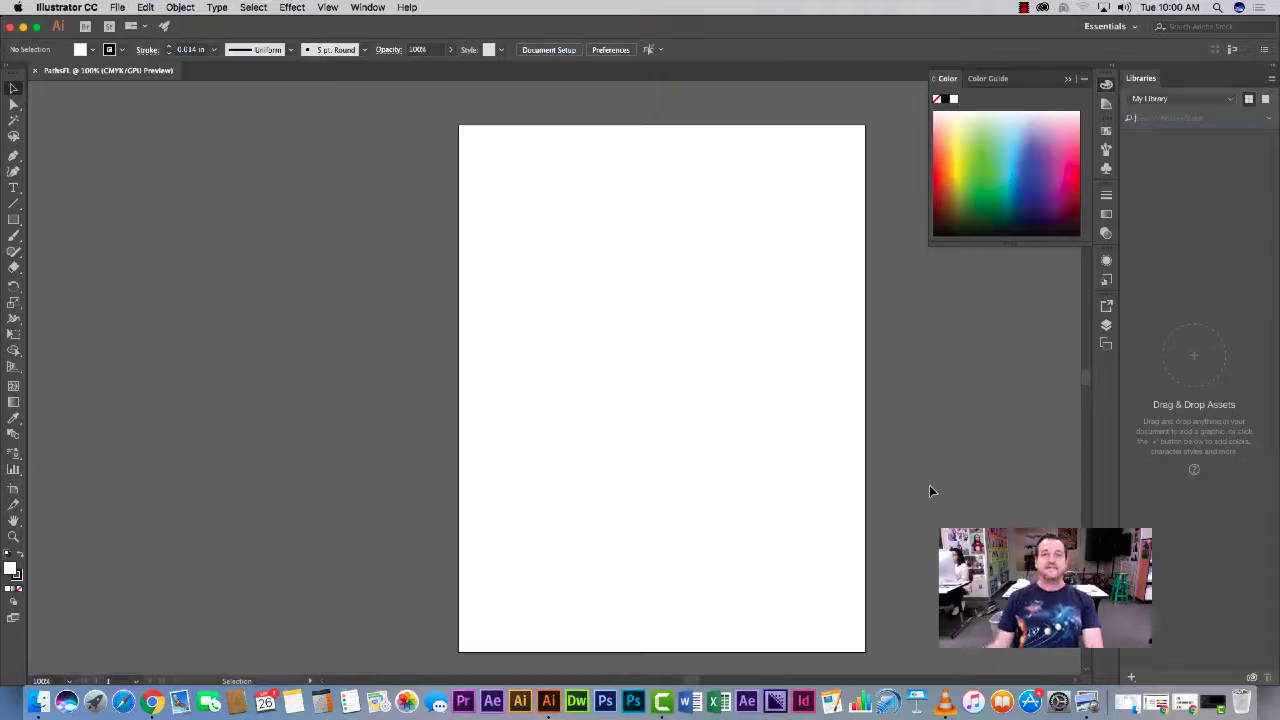
Set the default fill color to red.
{"action": "left_click", "coordinate": [94, 52]}
{"action": "left_click", "coordinate": [46, 73]}
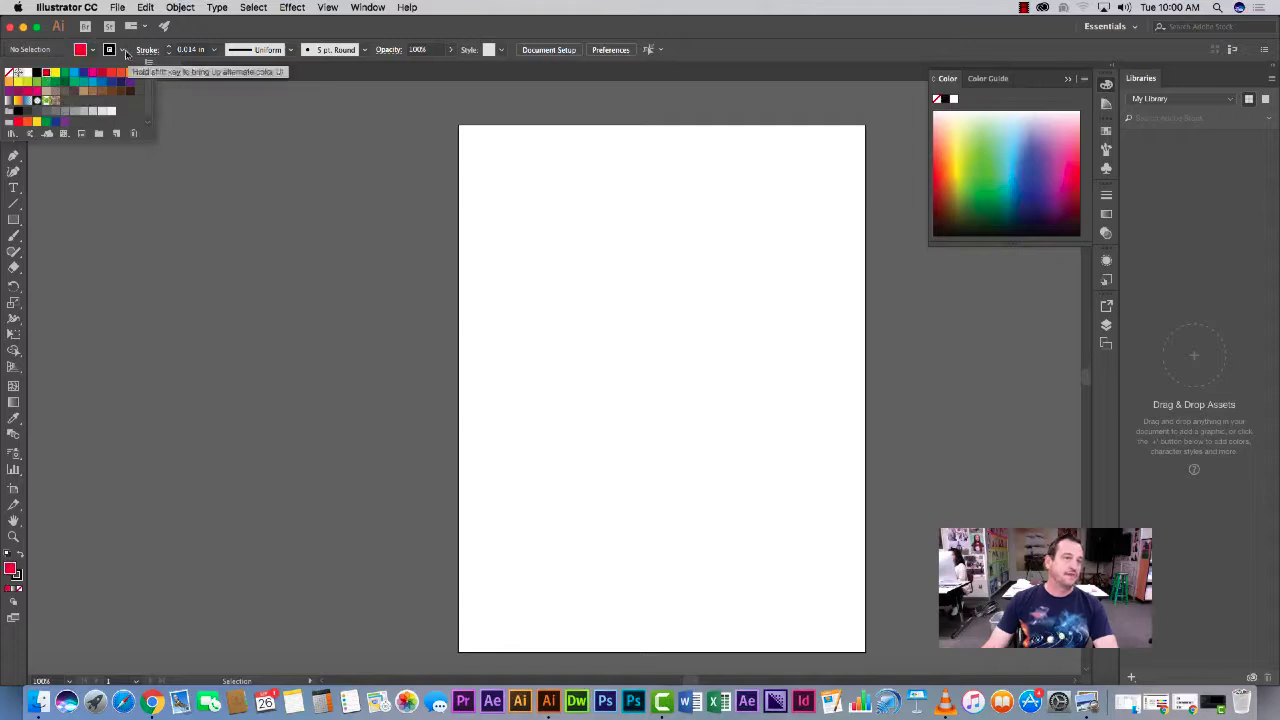
{"action": "left_click", "coordinate": [181, 254]}
Float the shape tools as a separate panel beside the artboard and place the Pathfinder panel beneath it.
{"action": "left_click", "coordinate": [13, 219]}
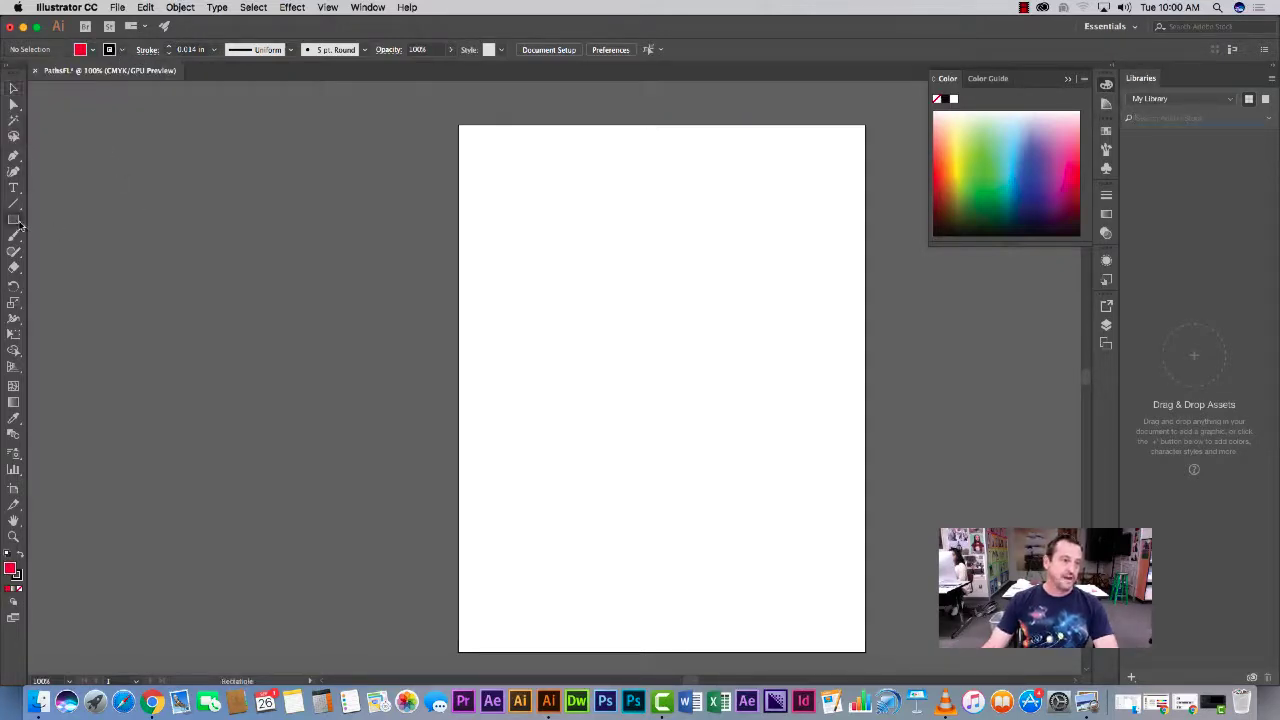
{"action": "left_click", "coordinate": [163, 259]}
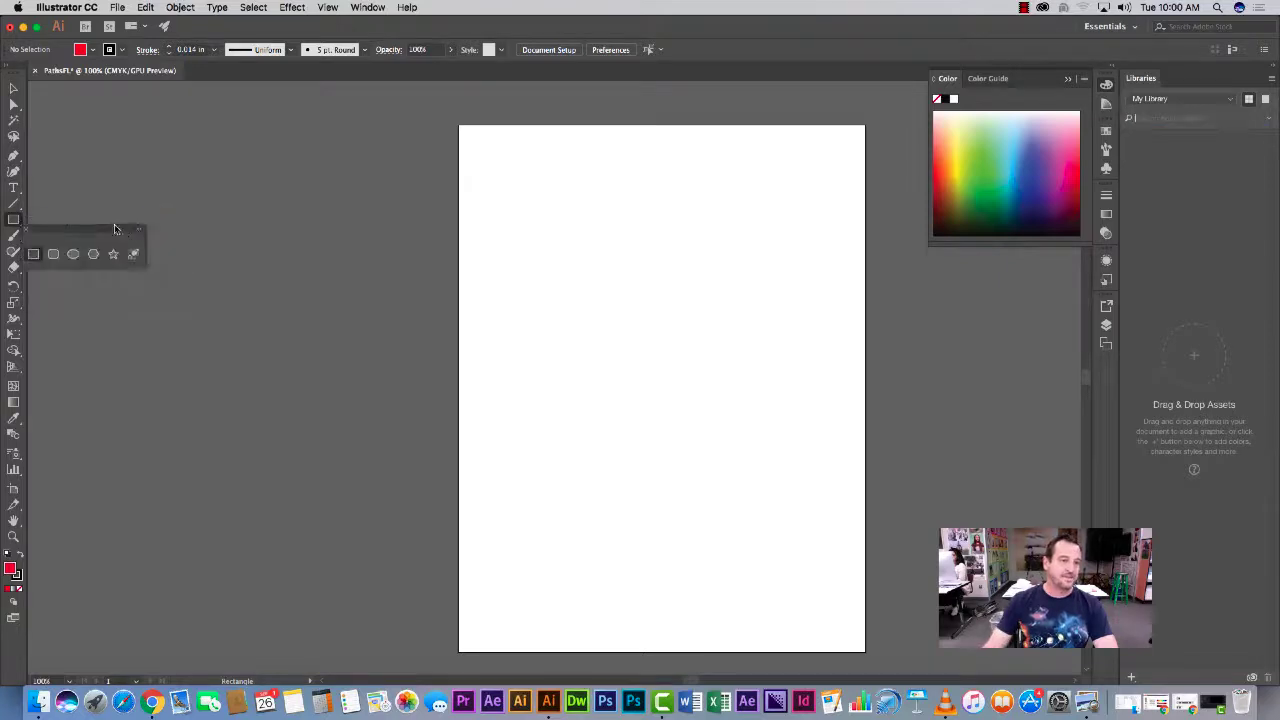
{"action": "left_click_drag", "start_coordinate": [85, 243], "coordinate": [175, 194]}
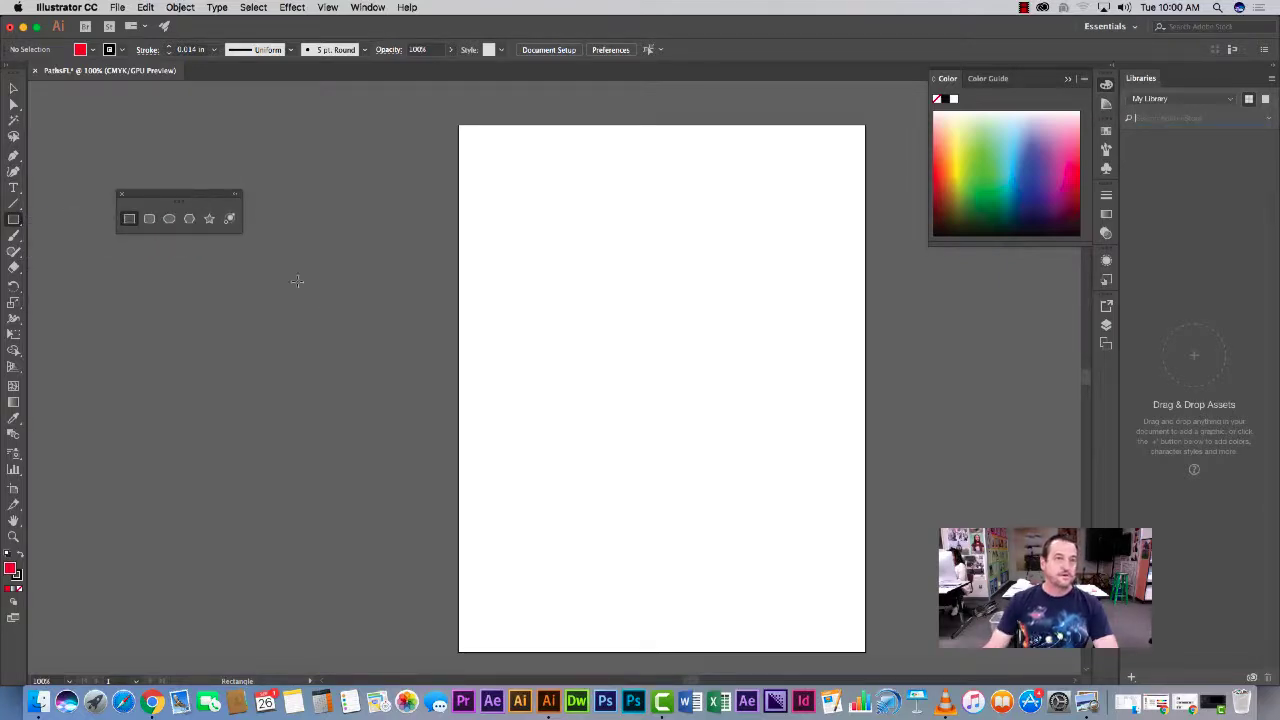
{"action": "left_click", "coordinate": [366, 8]}
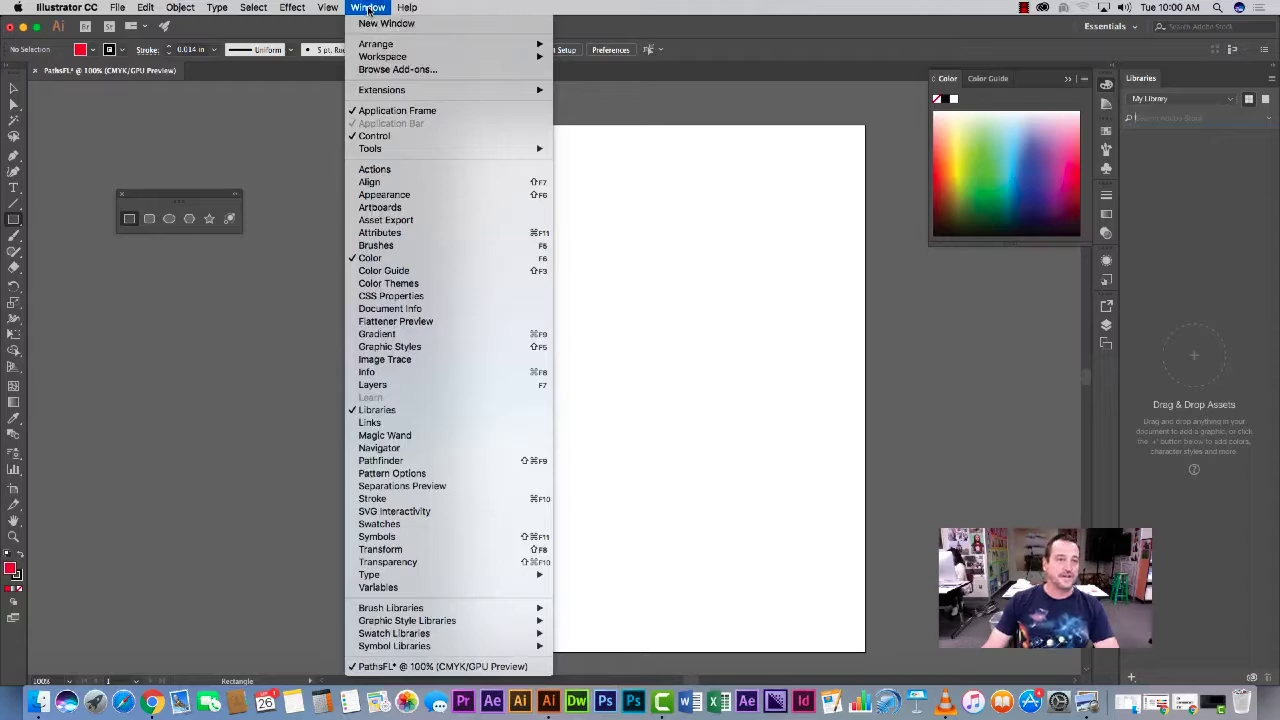
{"action": "left_click", "coordinate": [391, 464]}
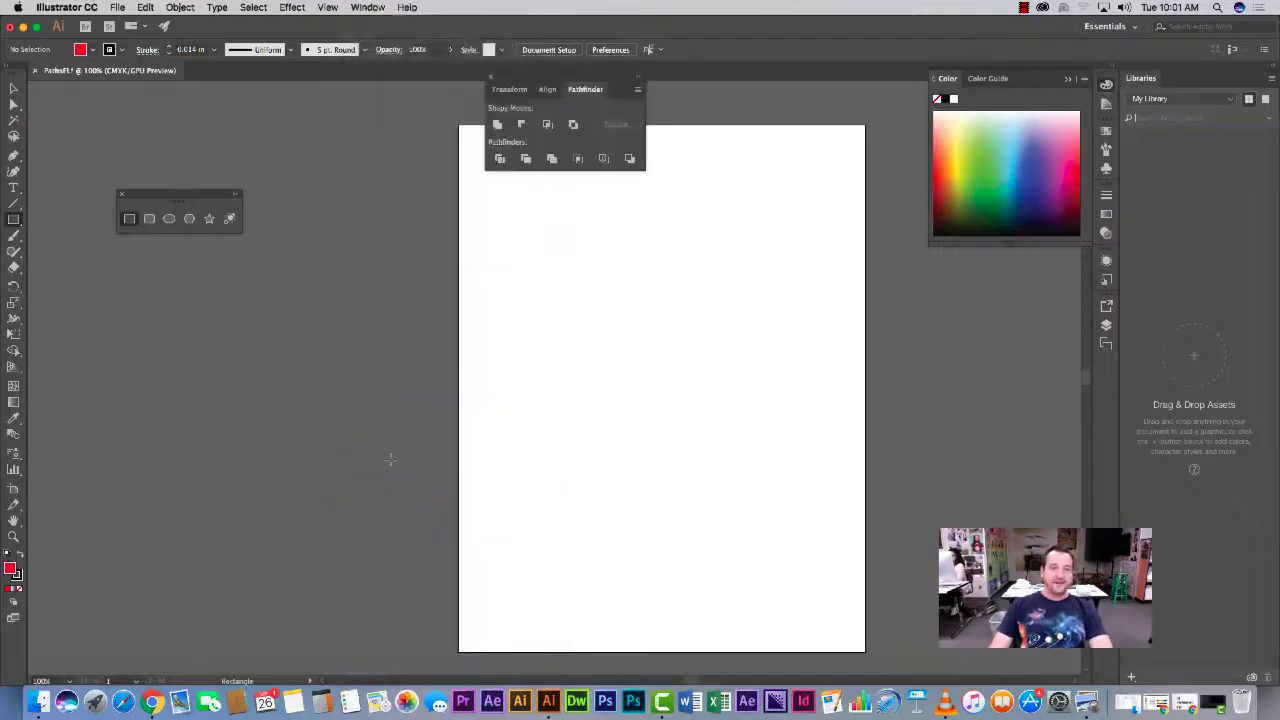
{"action": "left_click_drag", "start_coordinate": [552, 86], "coordinate": [192, 273]}
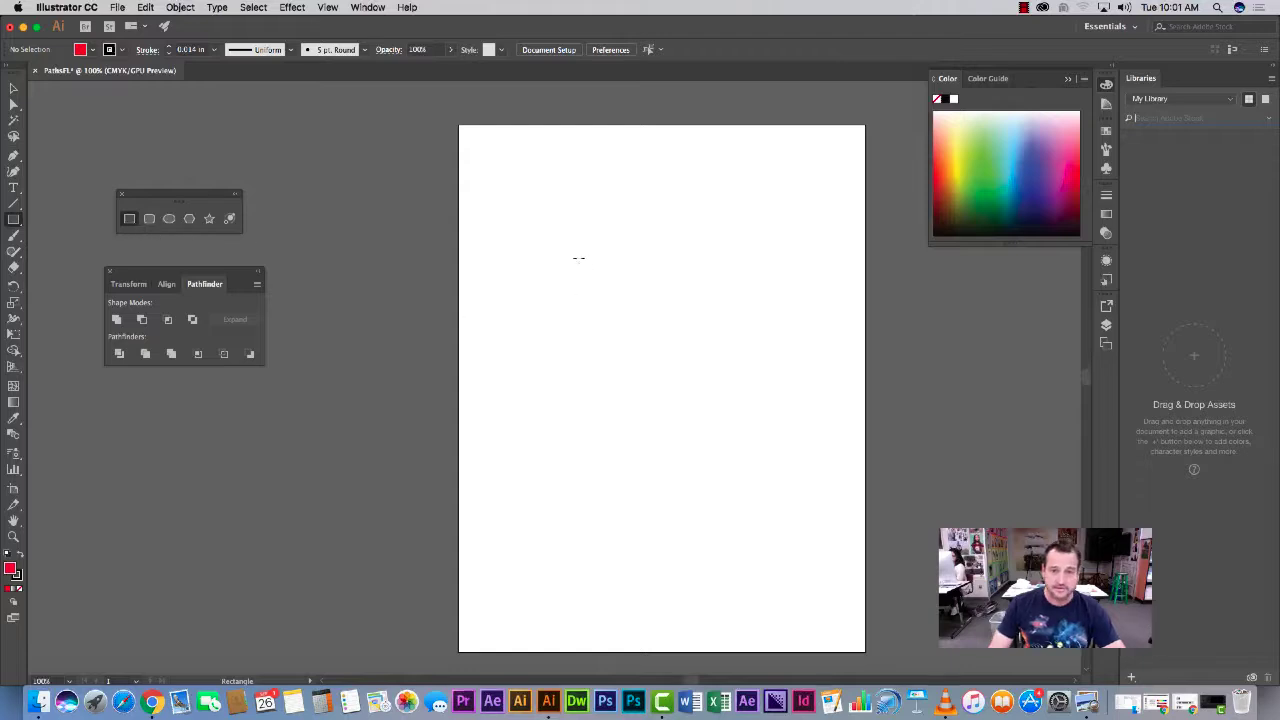
Draw a red rectangle about 3.97 by 3.42 in near the middle of the artboard.
{"action": "left_click_drag", "start_coordinate": [578, 258], "coordinate": [770, 421]}
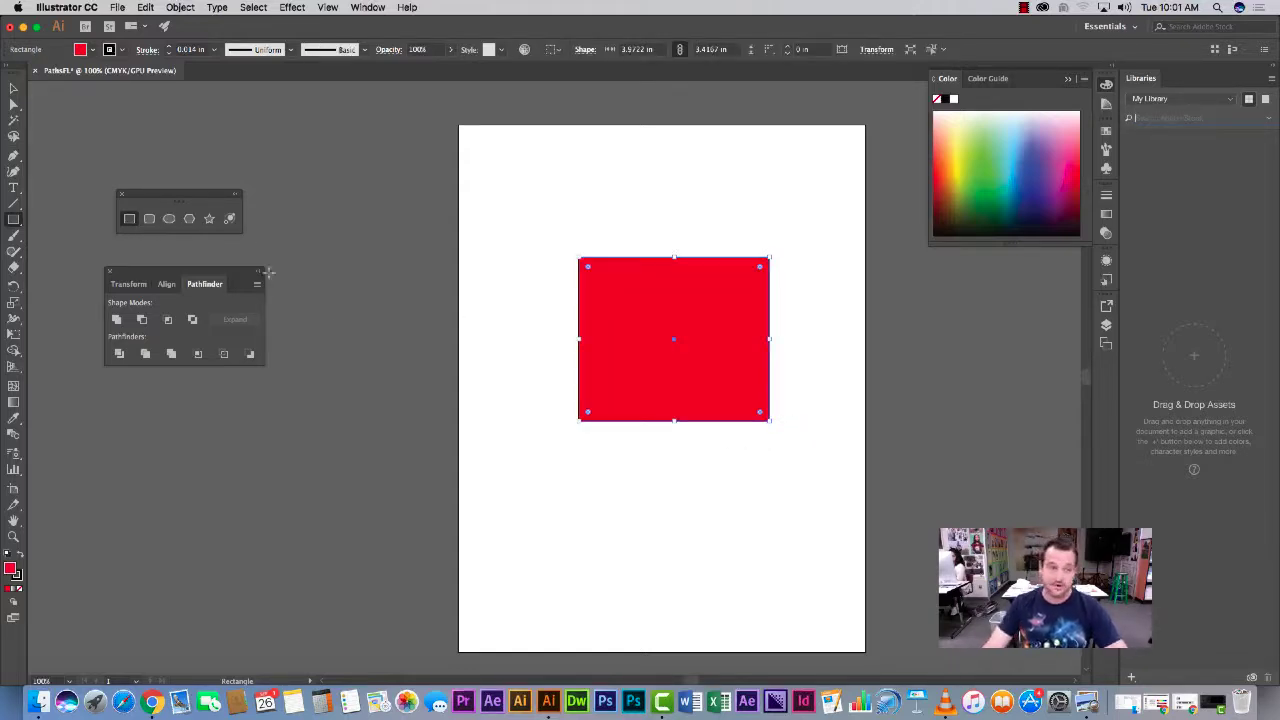
Draw a many-pointed star about 2.28 in wide overlapping the rectangle's left edge and fill it light blue.
{"action": "left_click", "coordinate": [209, 218]}
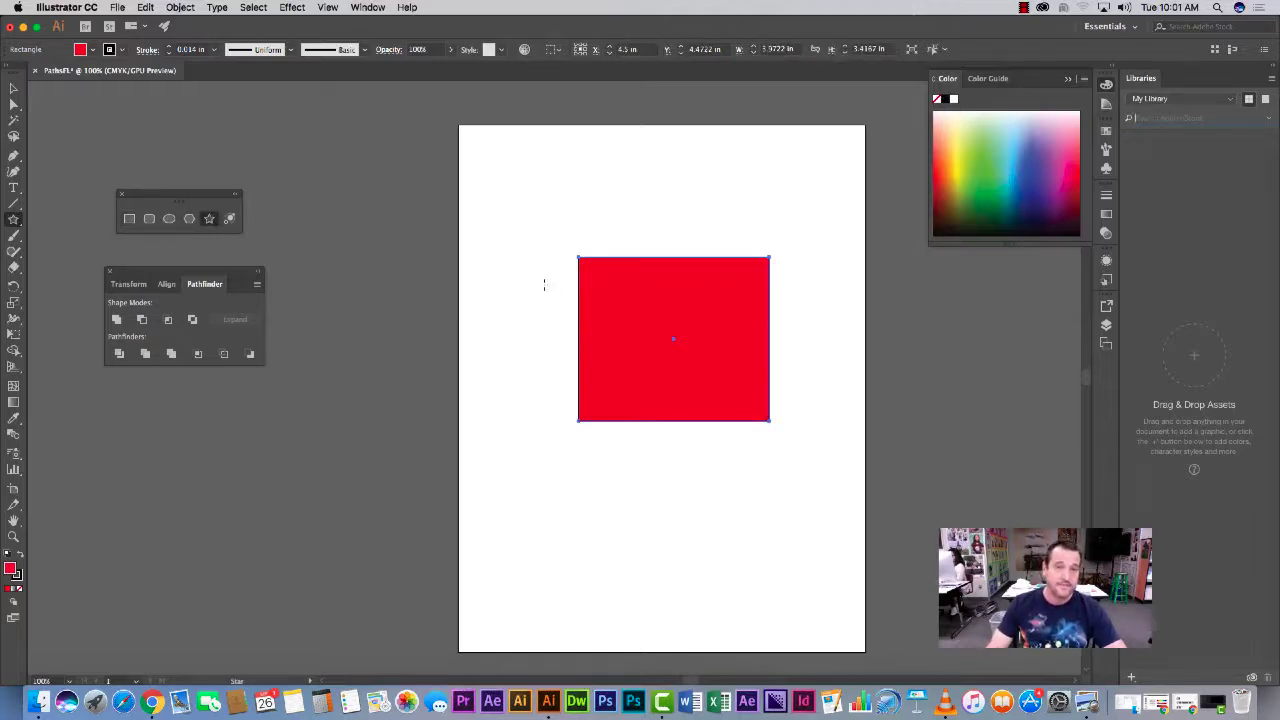
{"action": "mouse_move", "coordinate": [511, 206]}
{"action": "left_mouse_down"}
{"action": "mouse_move", "coordinate": [573, 270]}
{"action": "mouse_move", "coordinate": [554, 254]}
{"action": "mouse_move", "coordinate": [569, 247]}
{"action": "mouse_move", "coordinate": [589, 269]}
{"action": "mouse_move", "coordinate": [547, 246]}
{"action": "mouse_move", "coordinate": [549, 262]}
{"action": "mouse_move", "coordinate": [542, 246]}
{"action": "mouse_move", "coordinate": [540, 270]}
{"action": "mouse_move", "coordinate": [537, 233]}
{"action": "mouse_move", "coordinate": [547, 349]}
{"action": "mouse_move", "coordinate": [623, 376]}
{"action": "mouse_move", "coordinate": [746, 262]}
{"action": "mouse_move", "coordinate": [828, 259]}
{"action": "mouse_move", "coordinate": [617, 239]}
{"action": "mouse_move", "coordinate": [527, 303]}
{"action": "mouse_move", "coordinate": [504, 389]}
{"action": "mouse_move", "coordinate": [540, 390]}
{"action": "mouse_move", "coordinate": [552, 222]}
{"action": "mouse_move", "coordinate": [794, 224]}
{"action": "mouse_move", "coordinate": [551, 236]}
{"action": "mouse_move", "coordinate": [575, 366]}
{"action": "mouse_move", "coordinate": [613, 386]}
{"action": "mouse_move", "coordinate": [661, 375]}
{"action": "mouse_move", "coordinate": [703, 390]}
{"action": "mouse_move", "coordinate": [548, 382]}
{"action": "mouse_move", "coordinate": [548, 356]}
{"action": "mouse_move", "coordinate": [604, 384]}
{"action": "left_mouse_up"}
{"action": "key", "text": "Up"}
{"action": "key", "text": "Up"}
{"action": "key", "text": "Up"}
{"action": "key", "text": "Up"}
{"action": "key", "text": "Up"}
{"action": "key", "text": "Up"}
{"action": "key", "text": "Up"}
{"action": "key", "text": "Up"}
{"action": "key", "text": "Up"}
{"action": "key", "text": "Up"}
{"action": "key", "text": "Up"}
{"action": "key", "text": "Up"}
{"action": "key", "text": "Up"}
{"action": "key", "text": "Up"}
{"action": "key", "text": "Up"}
{"action": "key", "text": "Up"}
{"action": "key", "text": "Up"}
{"action": "key", "text": "Up"}
{"action": "key", "text": "Up"}
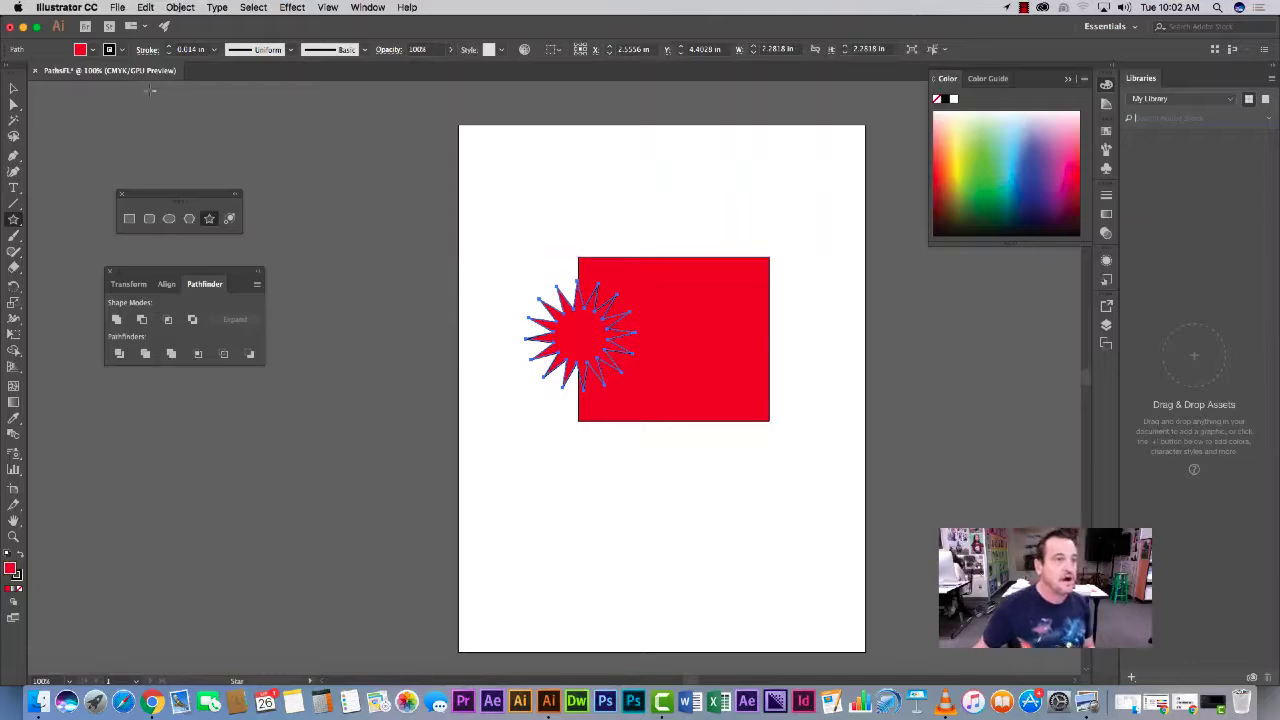
{"action": "left_click", "coordinate": [93, 50]}
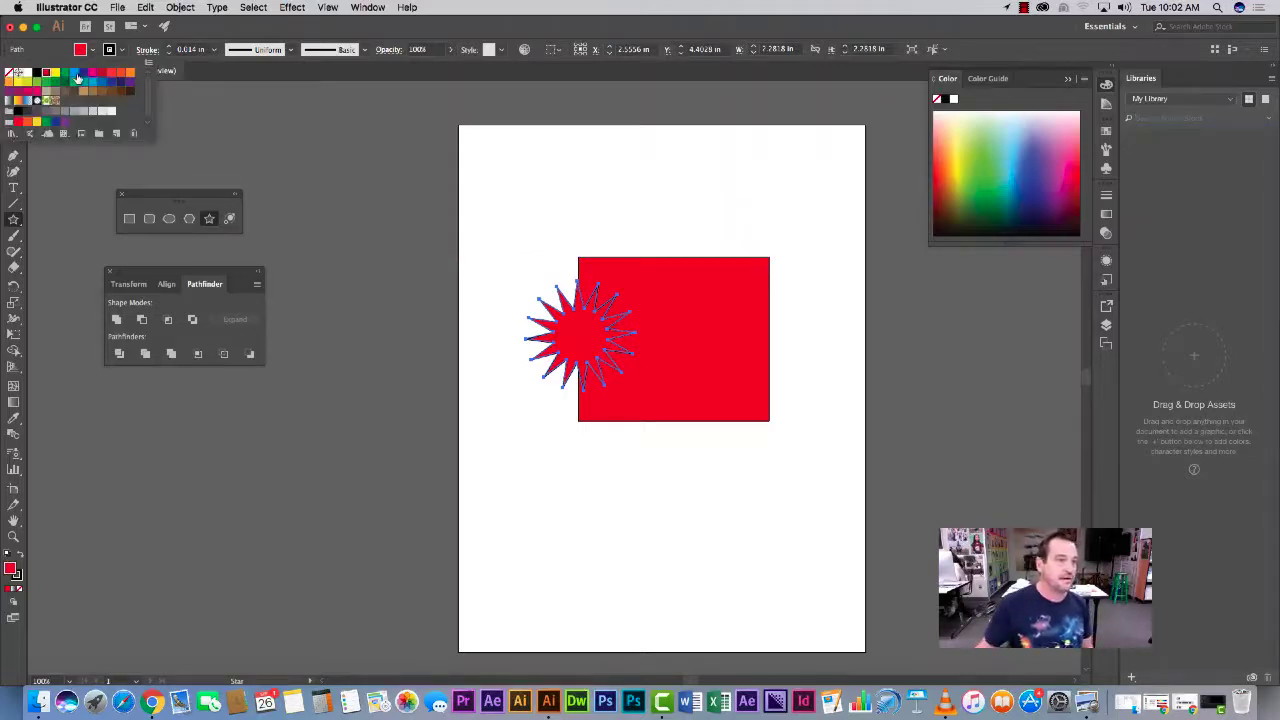
{"action": "left_click", "coordinate": [76, 75]}
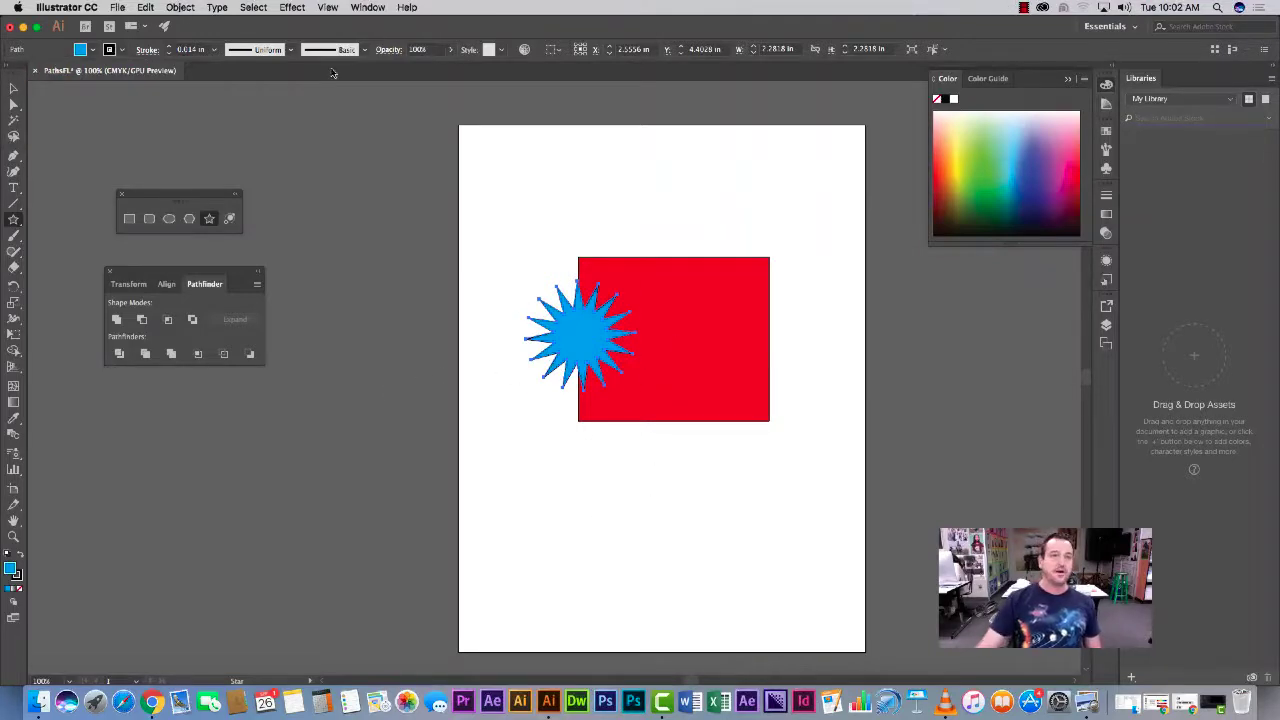
Examine the overlapping star and rectangle paths in Outline view, then return to GPU Preview.
{"action": "left_click", "coordinate": [329, 8]}
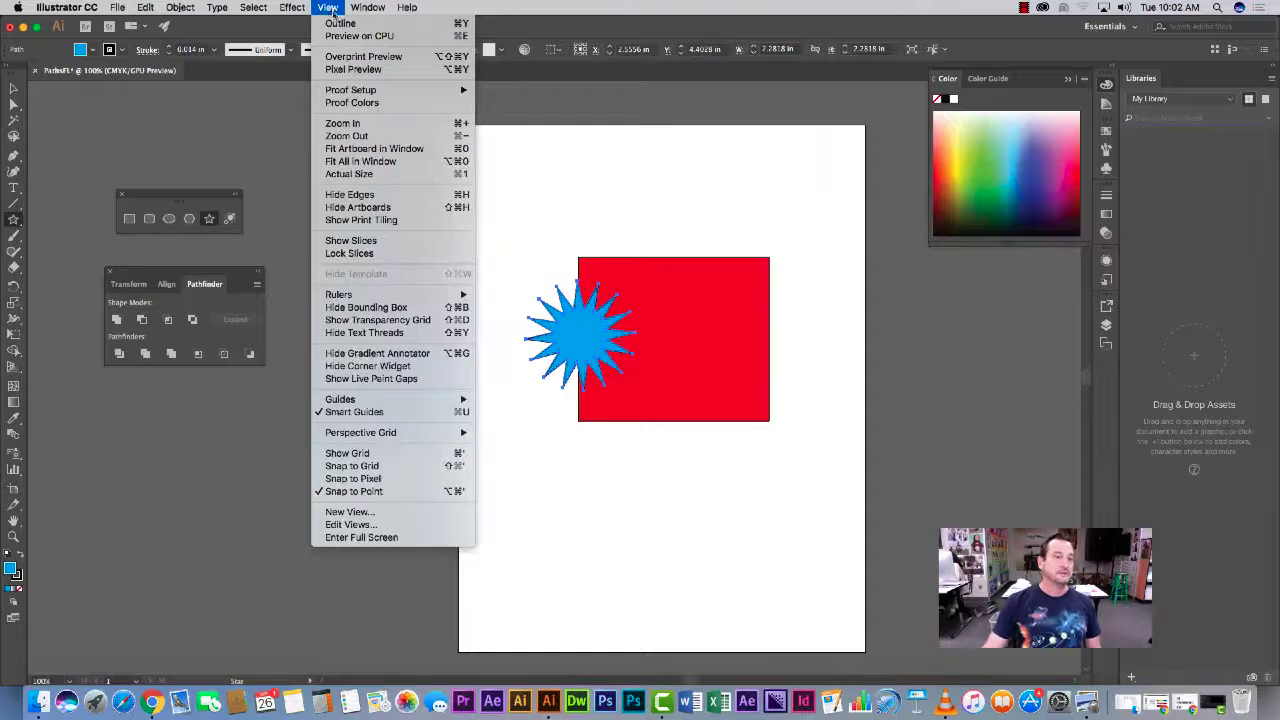
{"action": "left_click", "coordinate": [340, 24]}
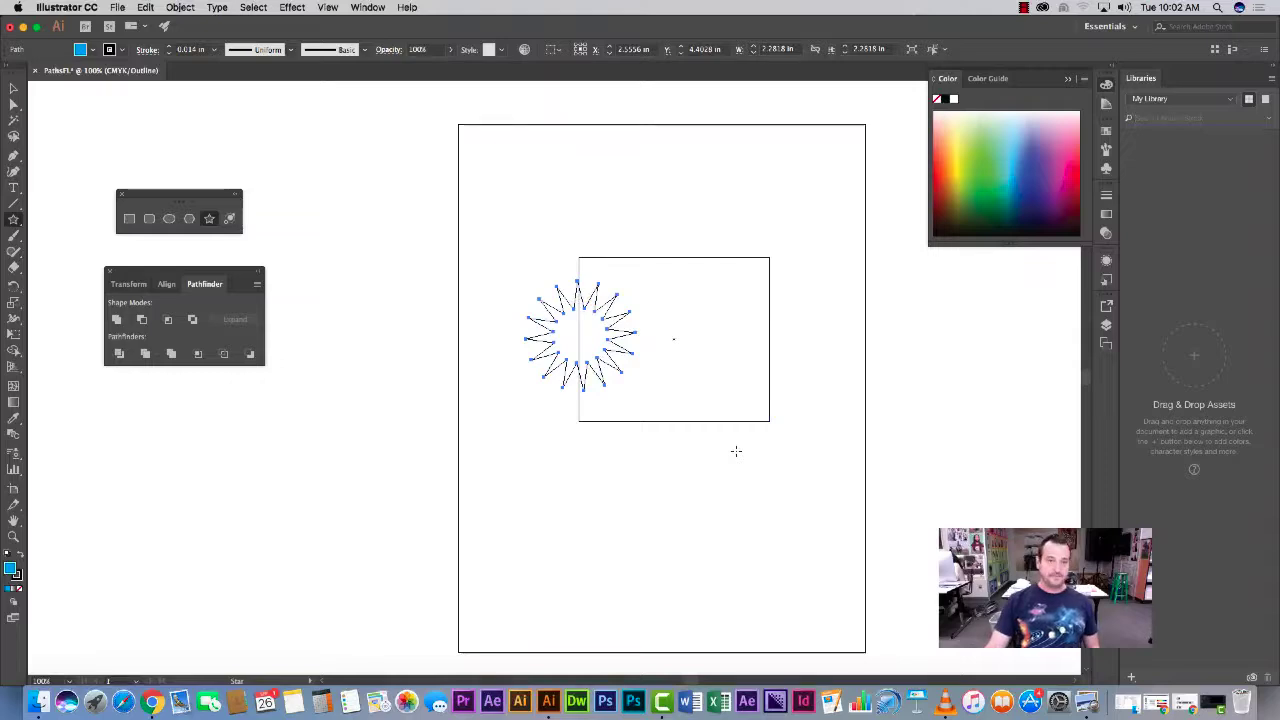
{"action": "left_click", "coordinate": [331, 8]}
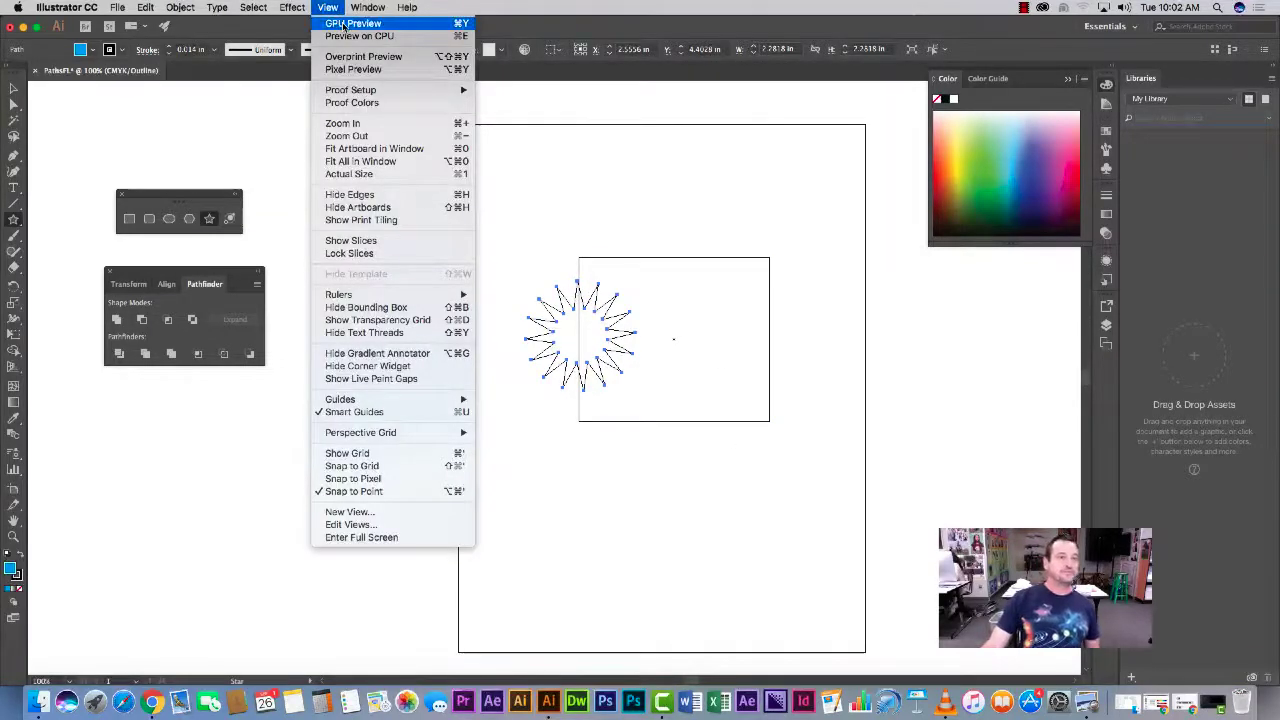
{"action": "left_click", "coordinate": [345, 24]}
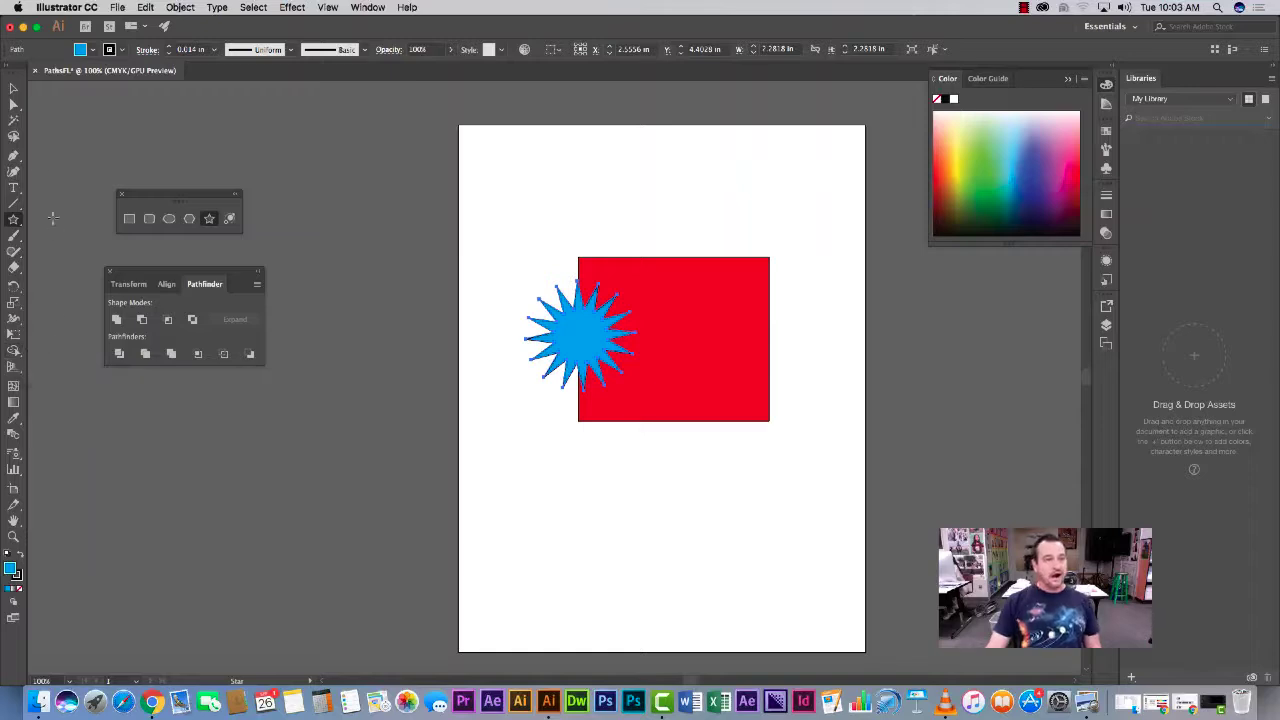
Select the star and the rectangle and merge them into one shape with the Shape Builder tool.
{"action": "left_click", "coordinate": [12, 88]}
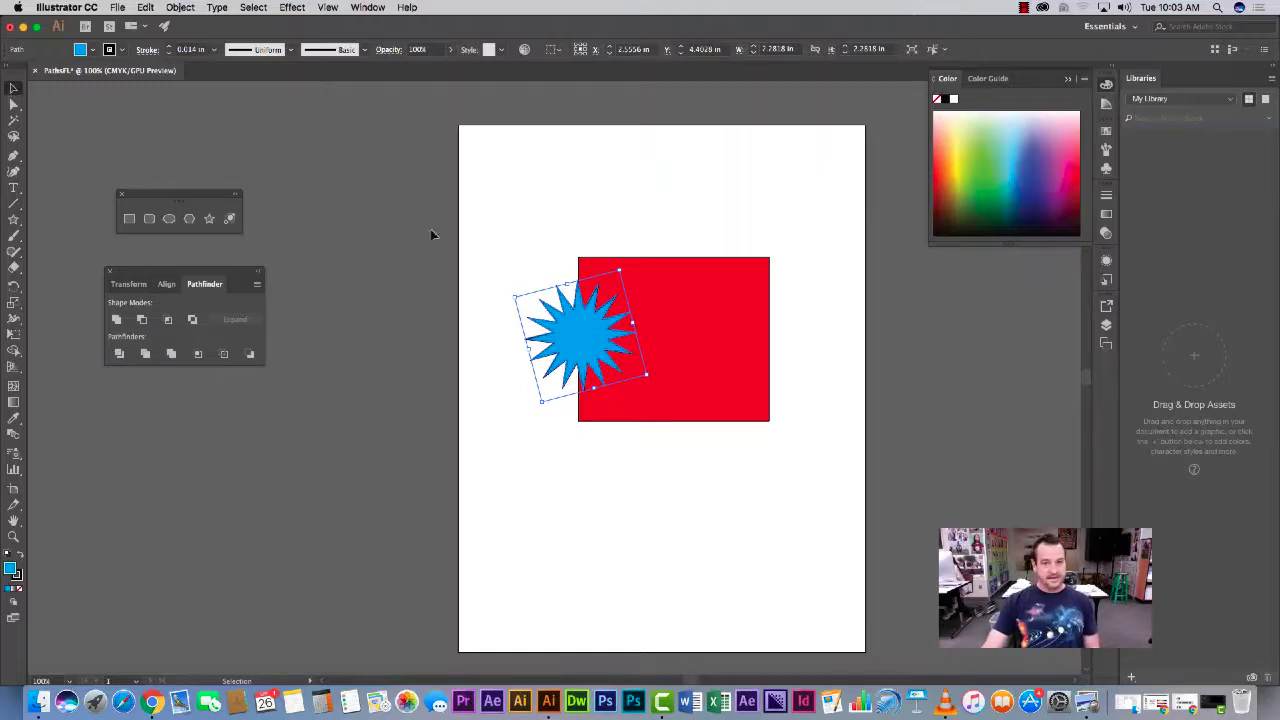
{"action": "left_click_drag", "start_coordinate": [537, 212], "coordinate": [657, 343]}
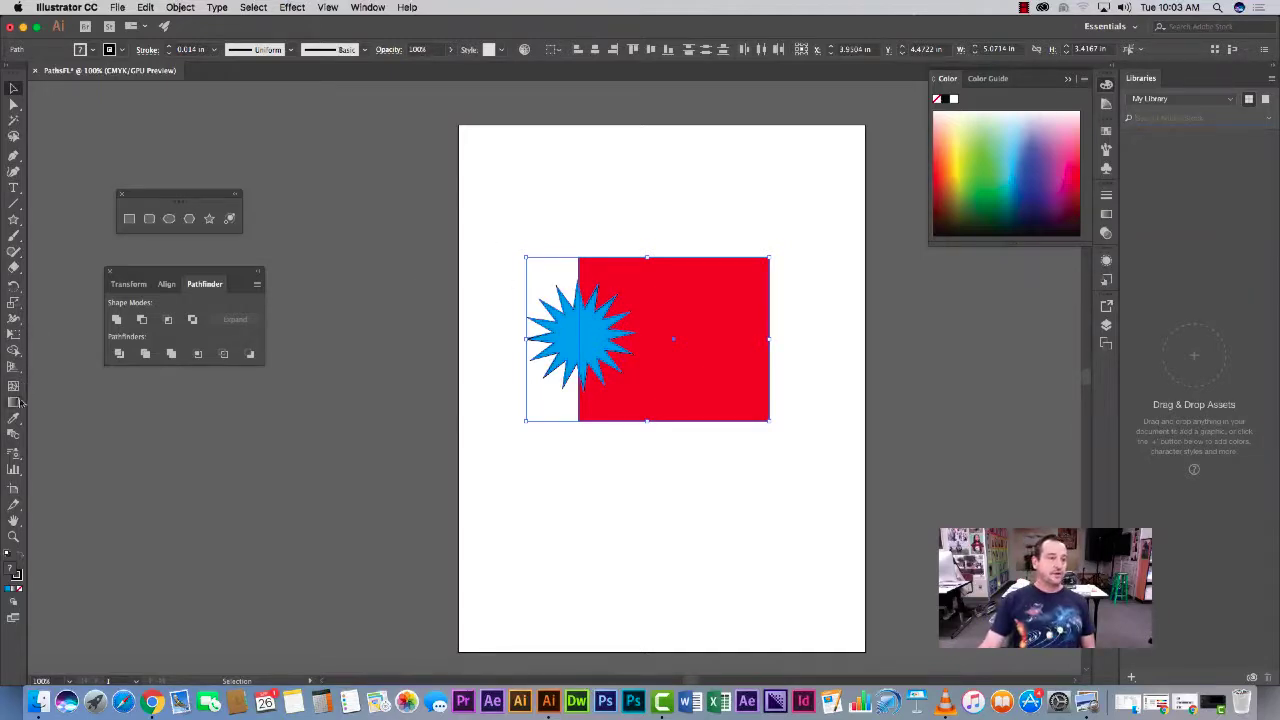
{"action": "left_click", "coordinate": [14, 350]}
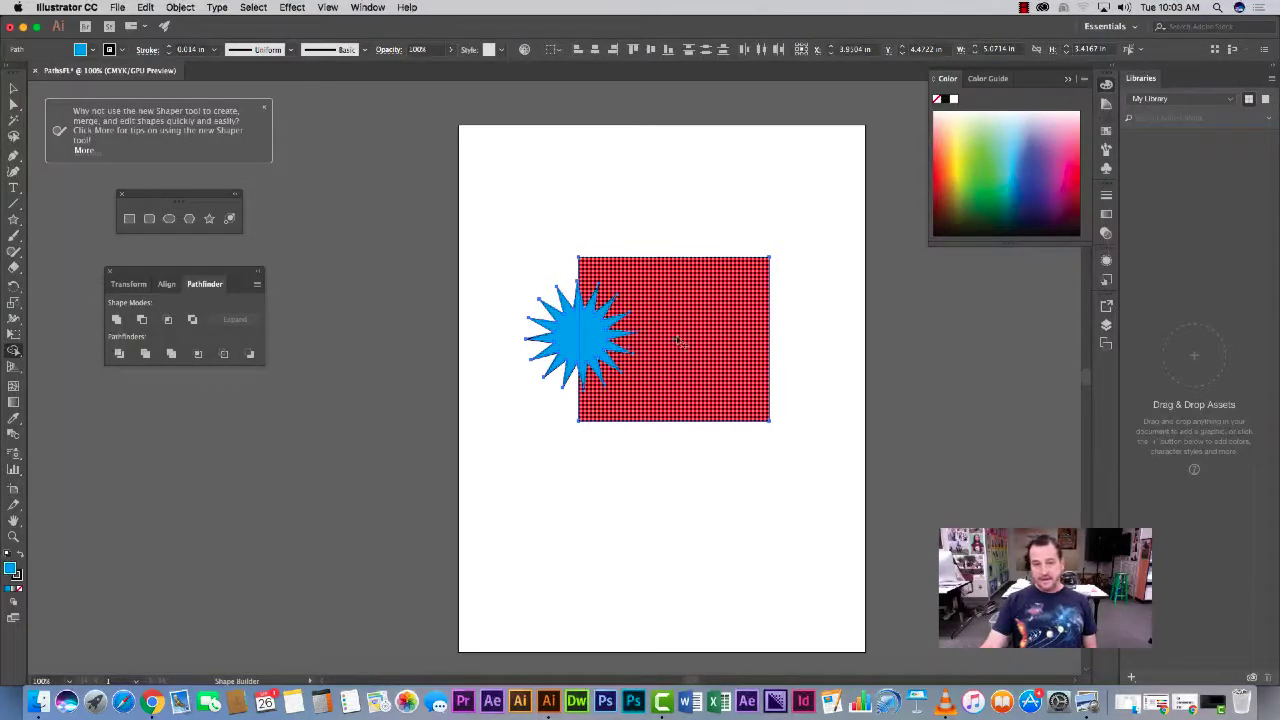
{"action": "left_click_drag", "start_coordinate": [673, 340], "coordinate": [570, 337]}
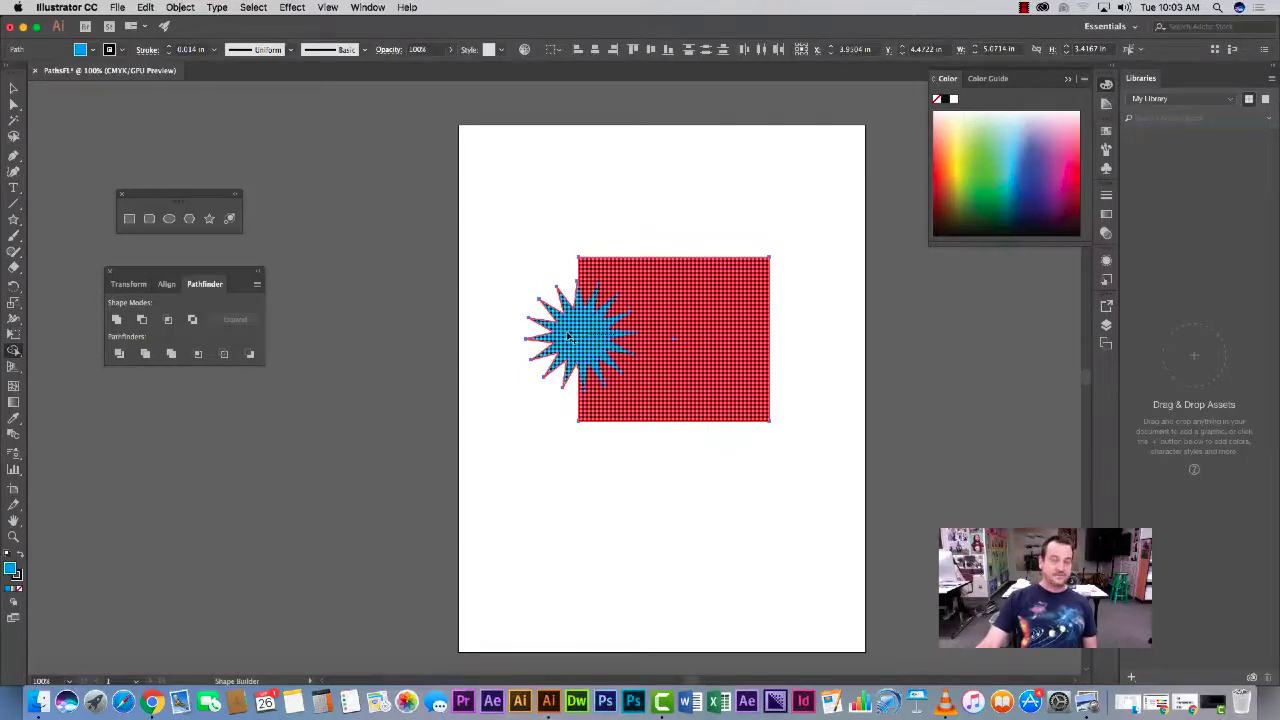
{"action": "left_click_drag", "start_coordinate": [569, 337], "coordinate": [566, 343]}
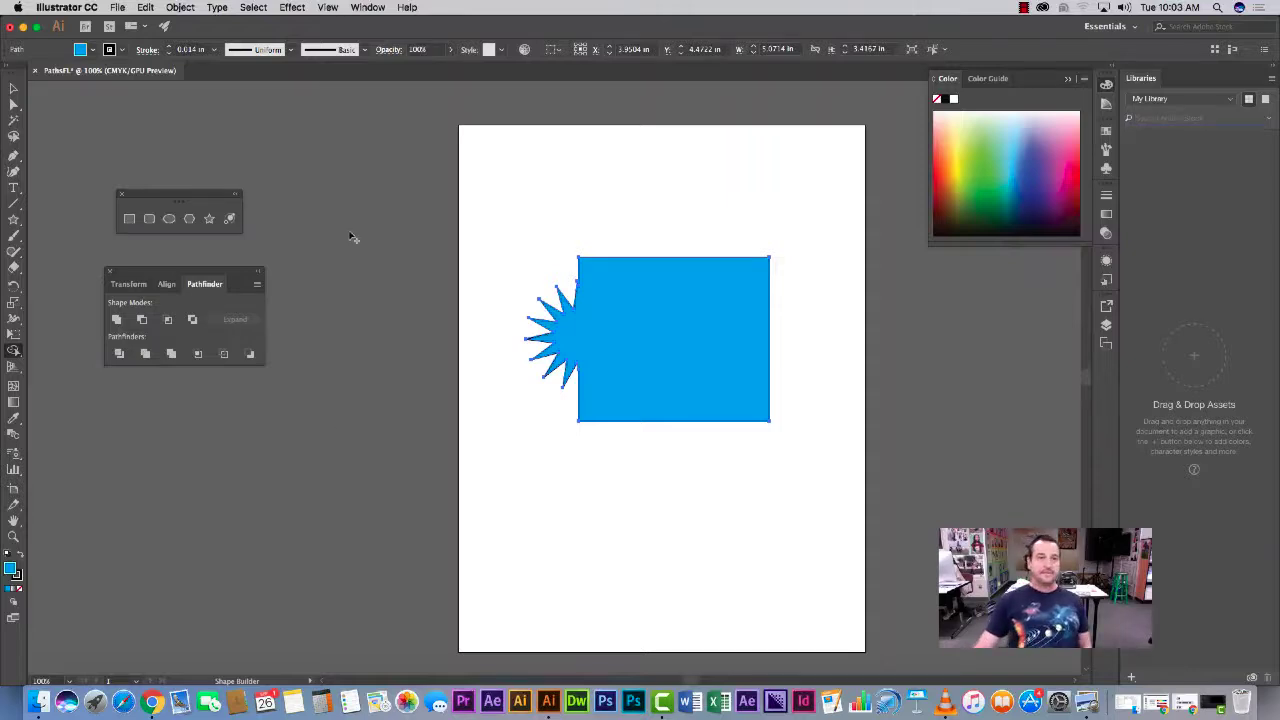
Inspect the merged shape's path in Outline view and switch back to the color preview.
{"action": "left_click", "coordinate": [327, 8]}
{"action": "left_click", "coordinate": [340, 18]}
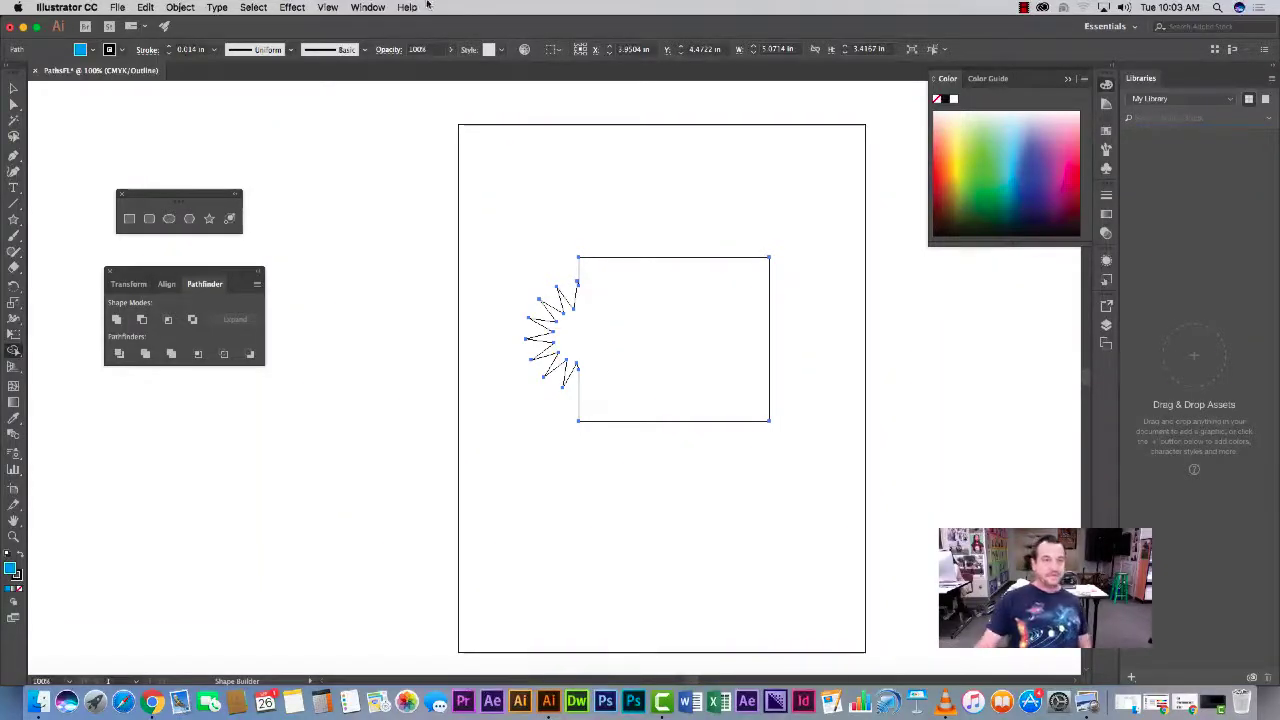
{"action": "left_click", "coordinate": [329, 8]}
{"action": "left_click", "coordinate": [340, 23]}
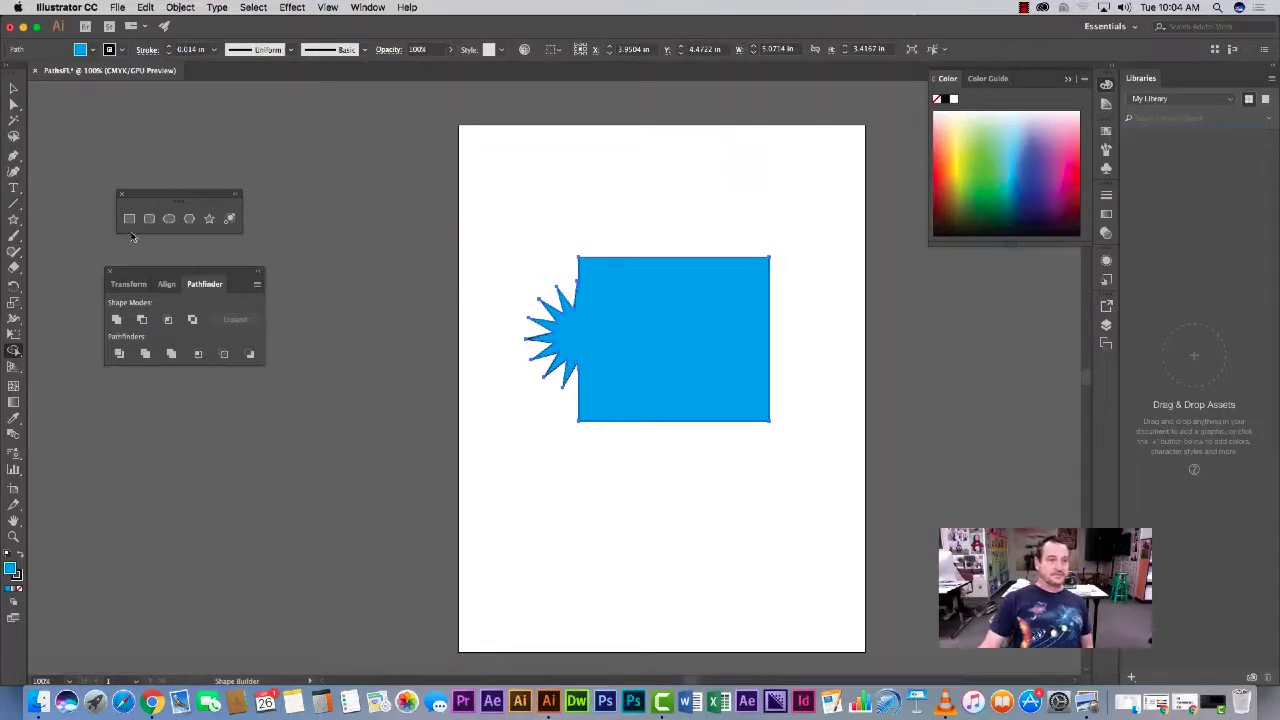
Draw a triangle about 1.42 by 1.25 in inside the rectangular part of the merged shape with the Polygon tool.
{"action": "left_click", "coordinate": [190, 222]}
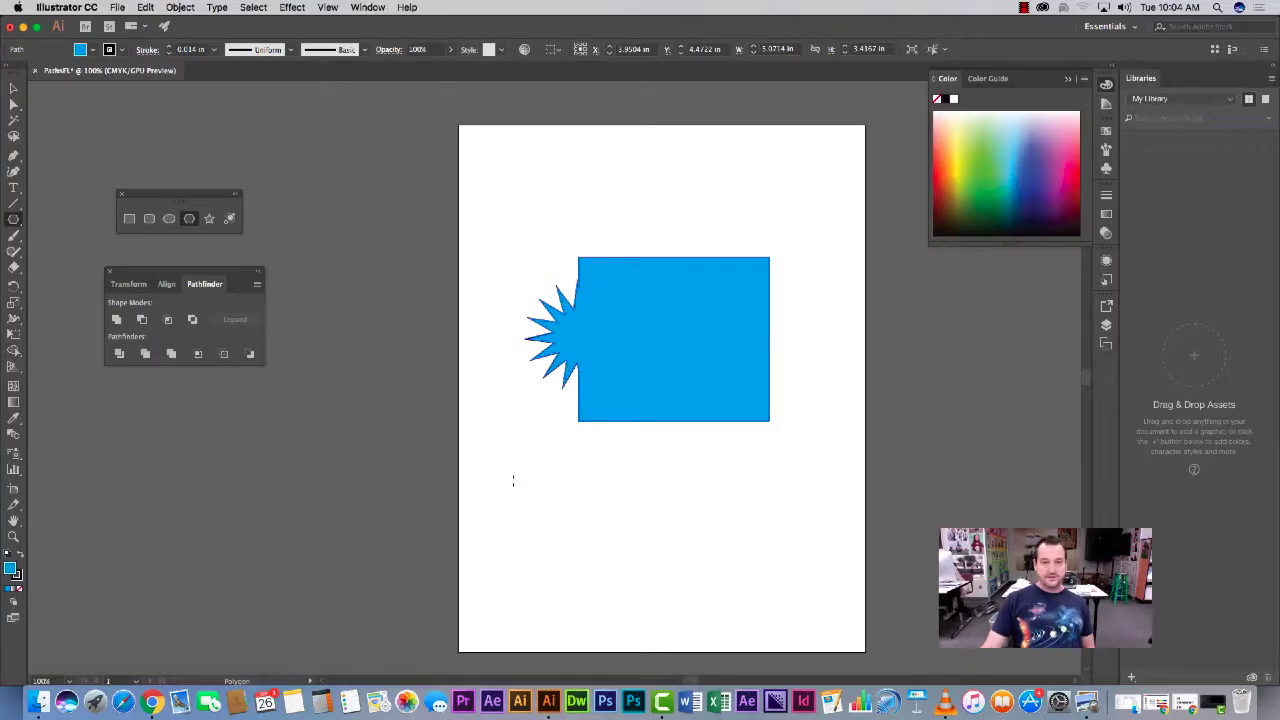
{"action": "left_click_drag", "start_coordinate": [513, 480], "coordinate": [706, 354]}
{"action": "key", "text": "Down"}
{"action": "key", "text": "Down"}
{"action": "key", "text": "Down"}
{"action": "key", "text": "Down"}
{"action": "key", "text": "Down"}
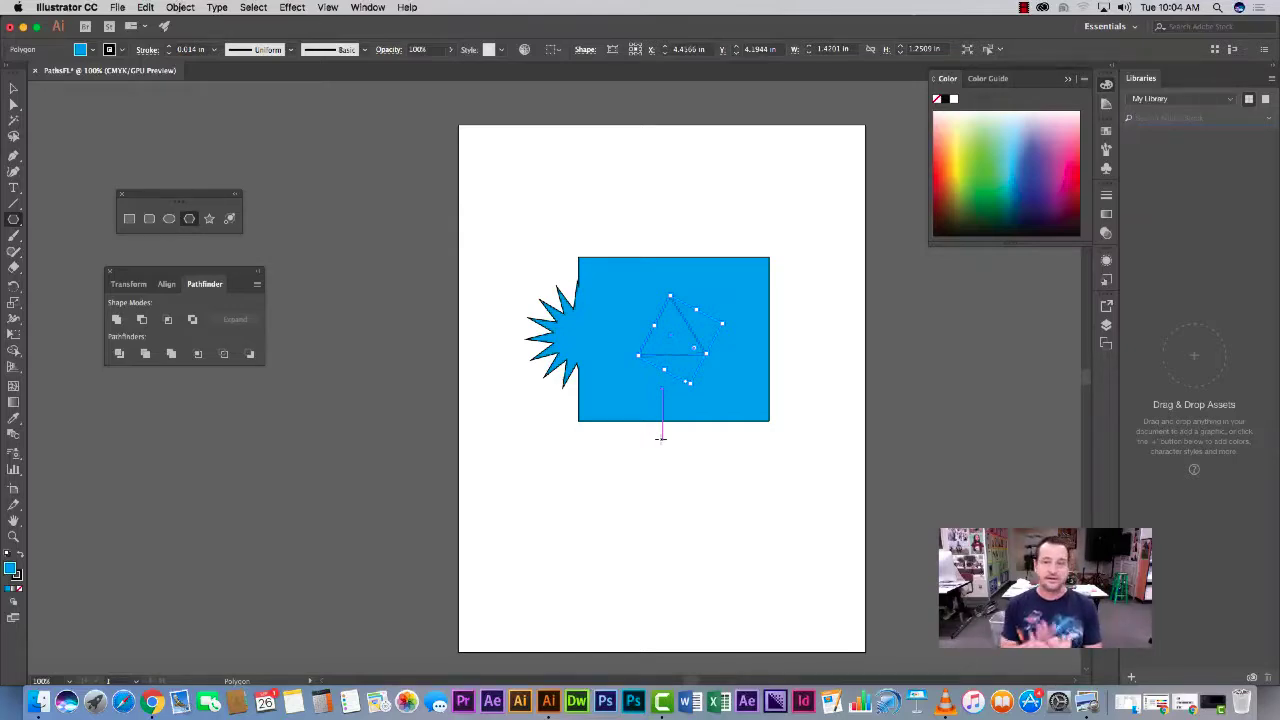
Apply the Shape Builder tool to the triangle region inside the merged blue shape.
{"action": "left_click", "coordinate": [14, 352]}
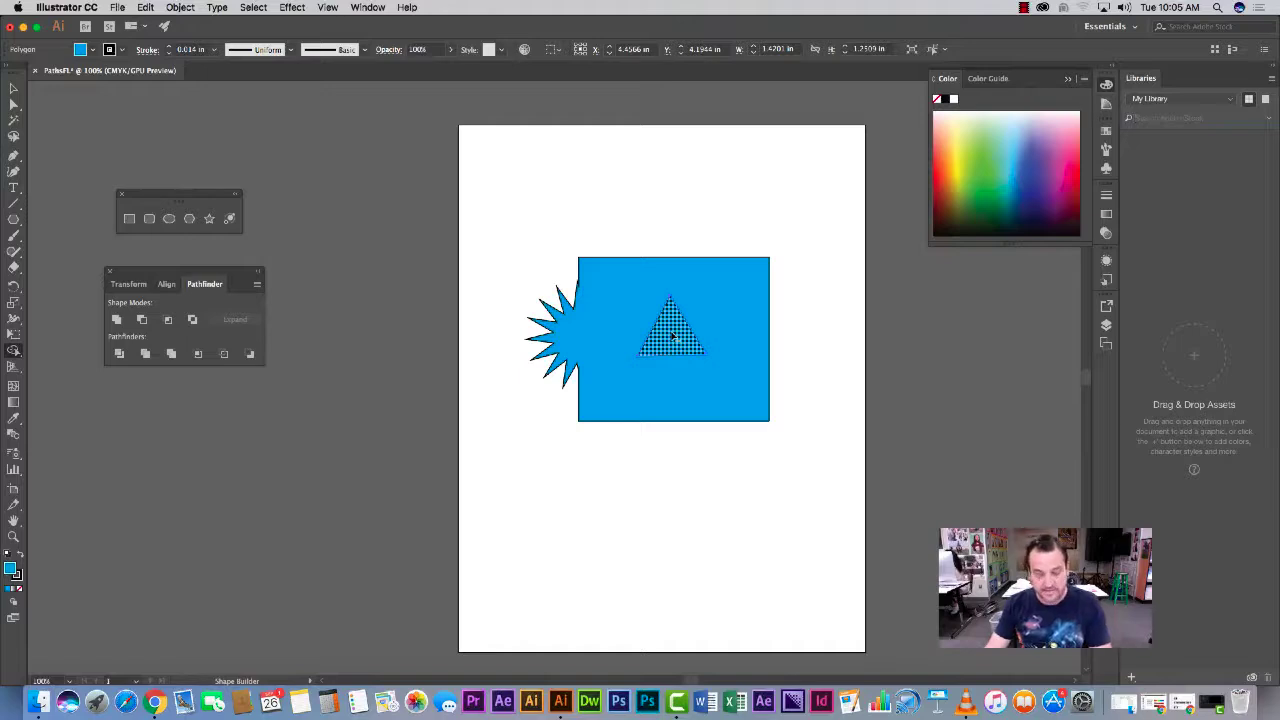
{"action": "left_click", "coordinate": [672, 336]}
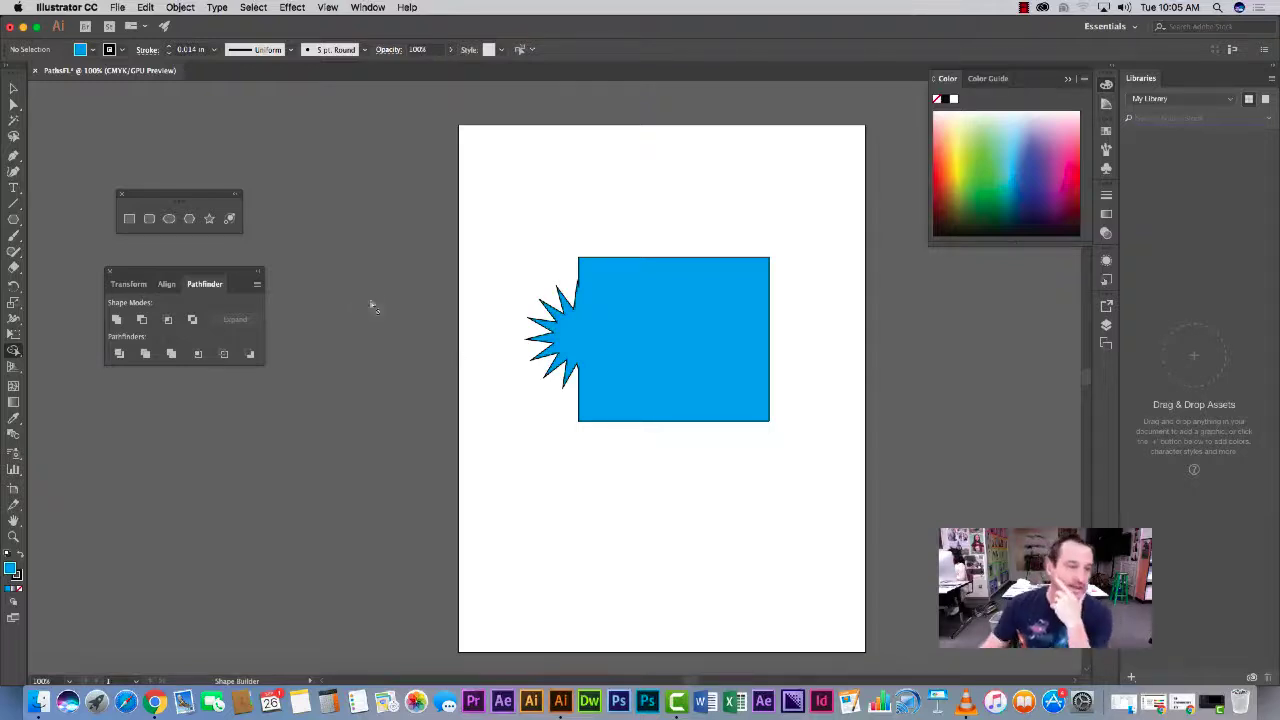
Draw a triangle about 1.95 by 1.71 in inside the blue shape's rectangular part and fill it with red.
{"action": "left_click", "coordinate": [190, 219]}
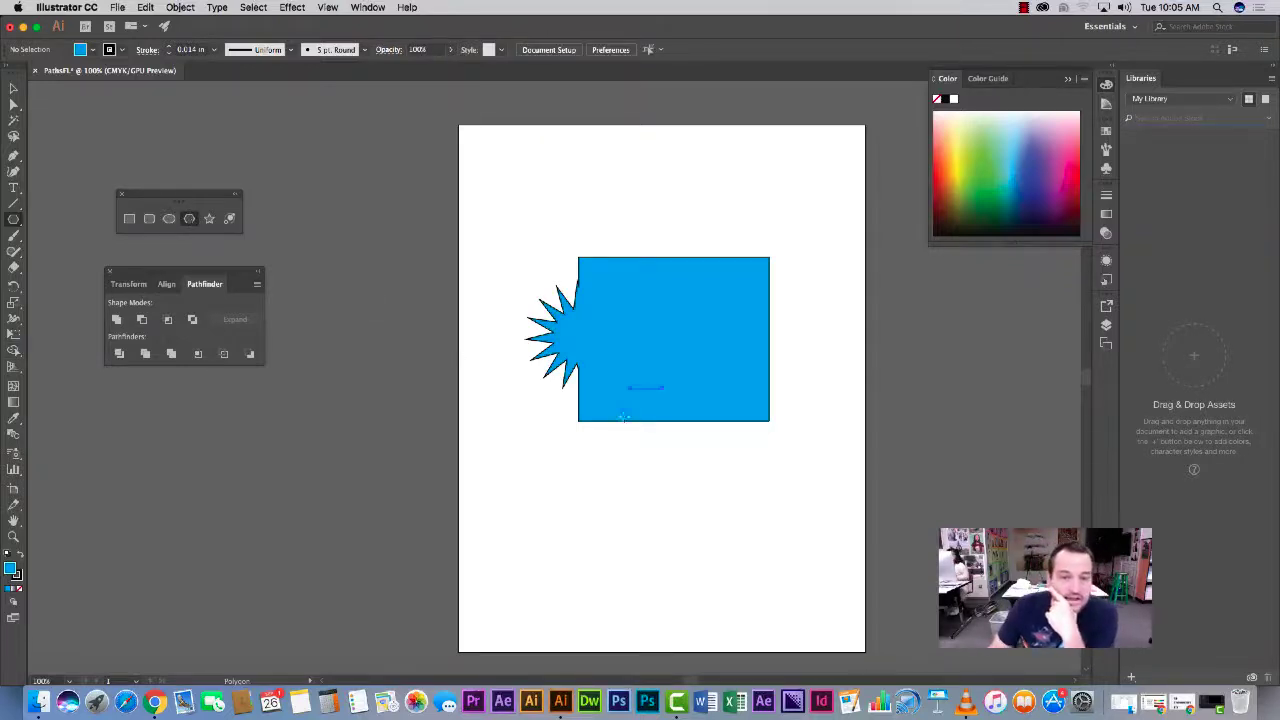
{"action": "mouse_move", "coordinate": [606, 528]}
{"action": "left_mouse_down"}
{"action": "mouse_move", "coordinate": [640, 584]}
{"action": "mouse_move", "coordinate": [695, 491]}
{"action": "mouse_move", "coordinate": [719, 366]}
{"action": "left_mouse_up"}
{"action": "left_click", "coordinate": [92, 49]}
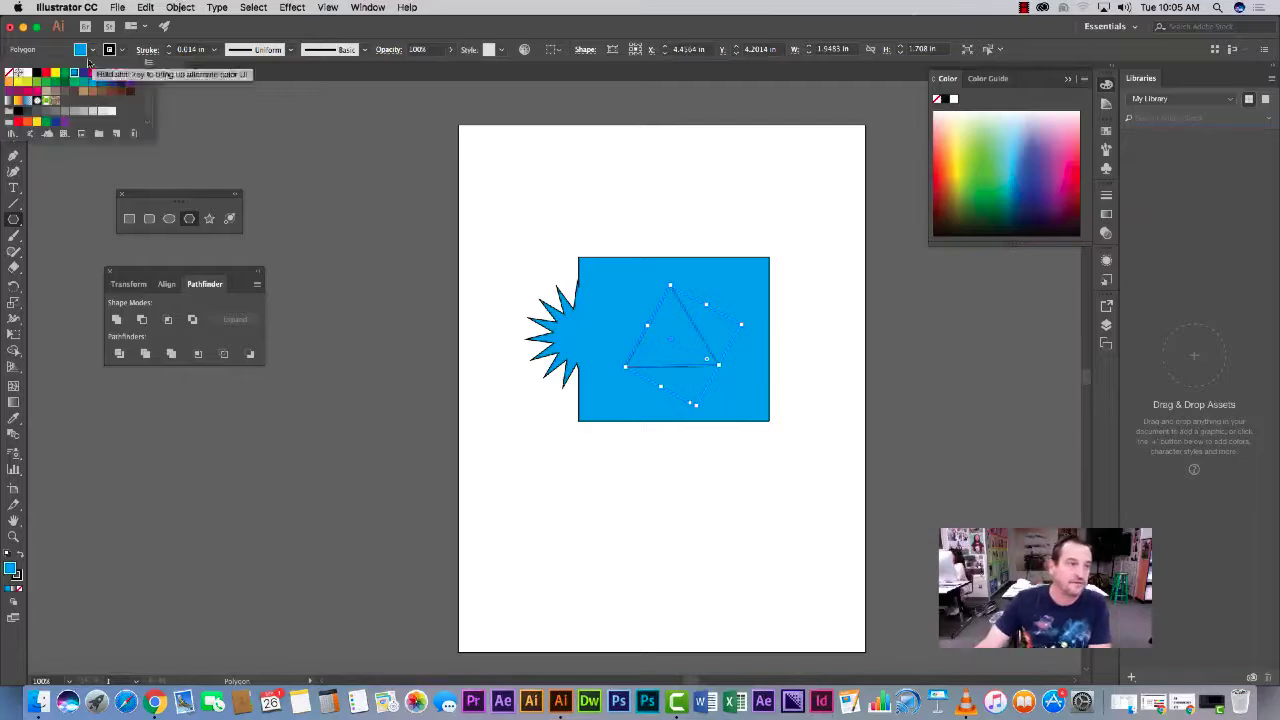
{"action": "left_click", "coordinate": [46, 73]}
{"action": "left_click", "coordinate": [384, 358]}
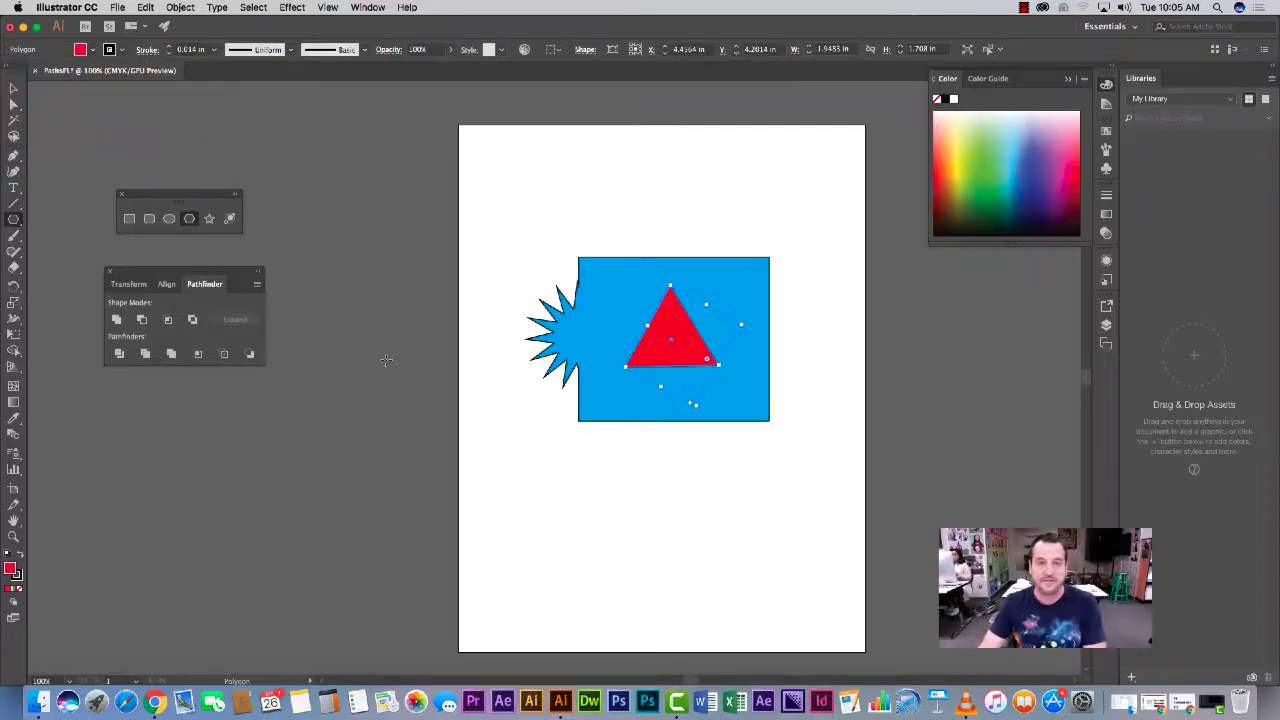
{"action": "left_click", "coordinate": [386, 360]}
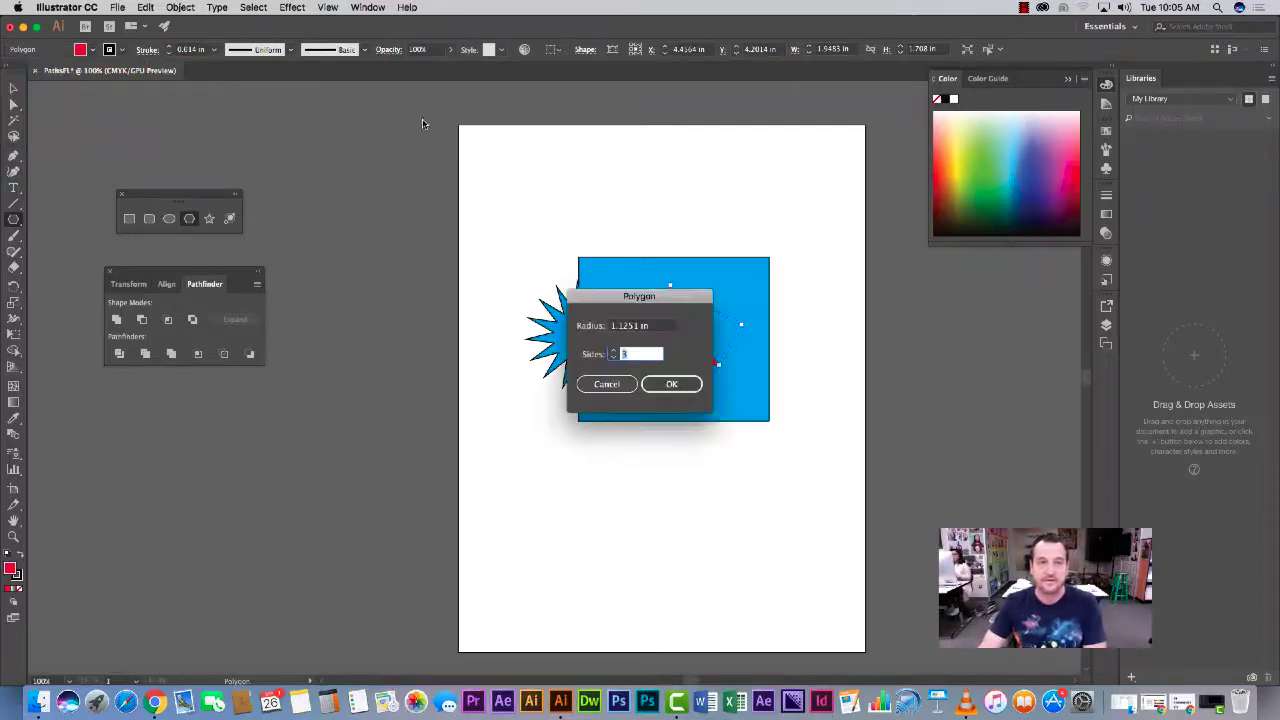
{"action": "left_click", "coordinate": [606, 384]}
Examine the paths of the red triangle and the blue shape in Outline view, then return to GPU Preview.
{"action": "left_click", "coordinate": [328, 7]}
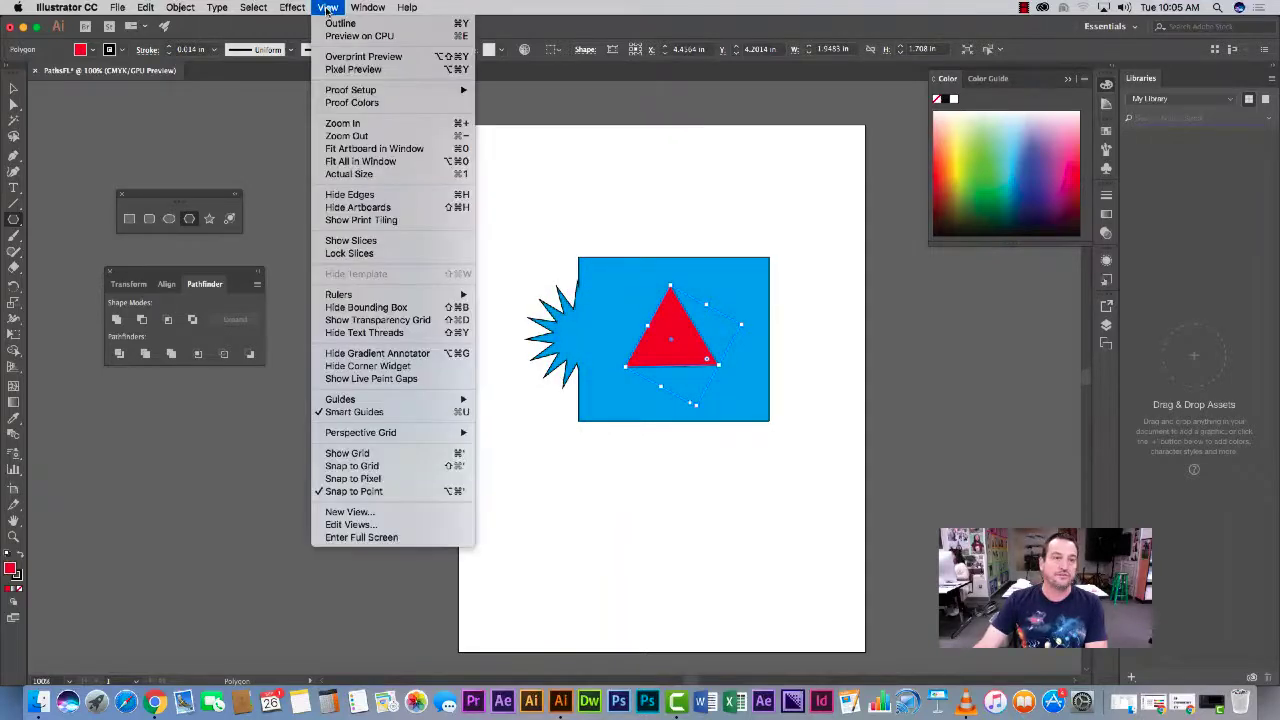
{"action": "left_click", "coordinate": [340, 23]}
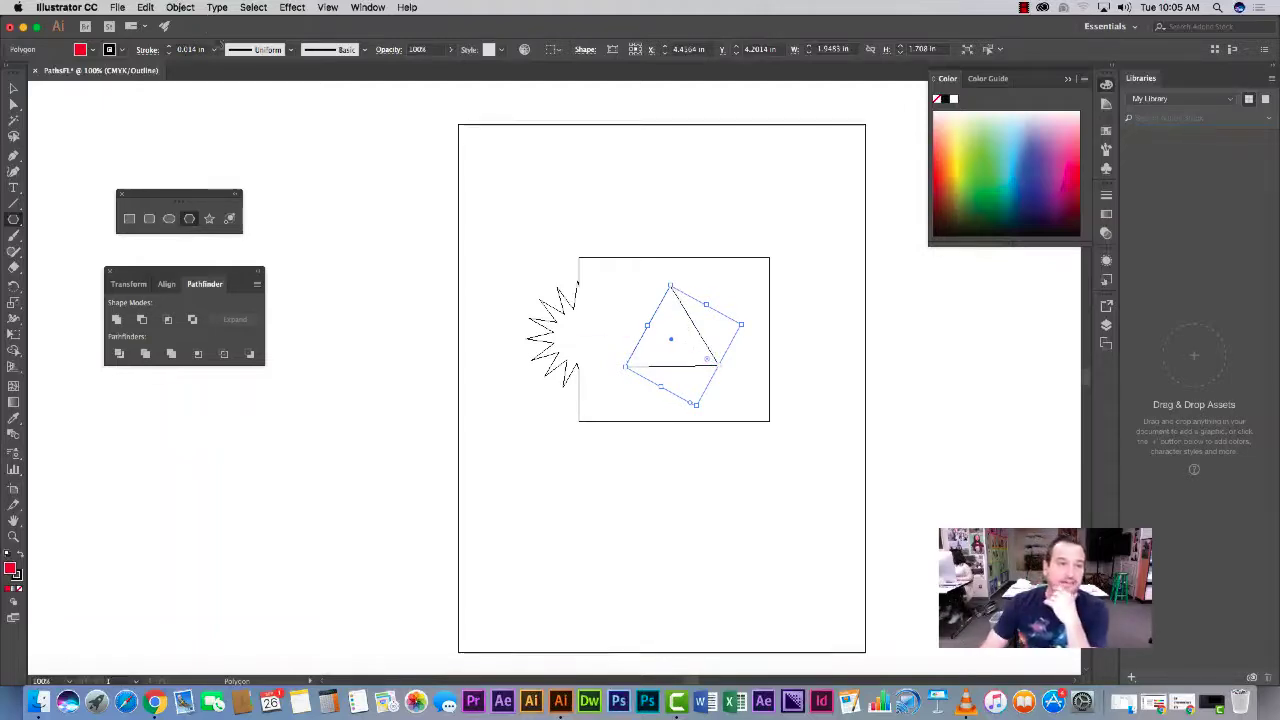
{"action": "left_click", "coordinate": [328, 8]}
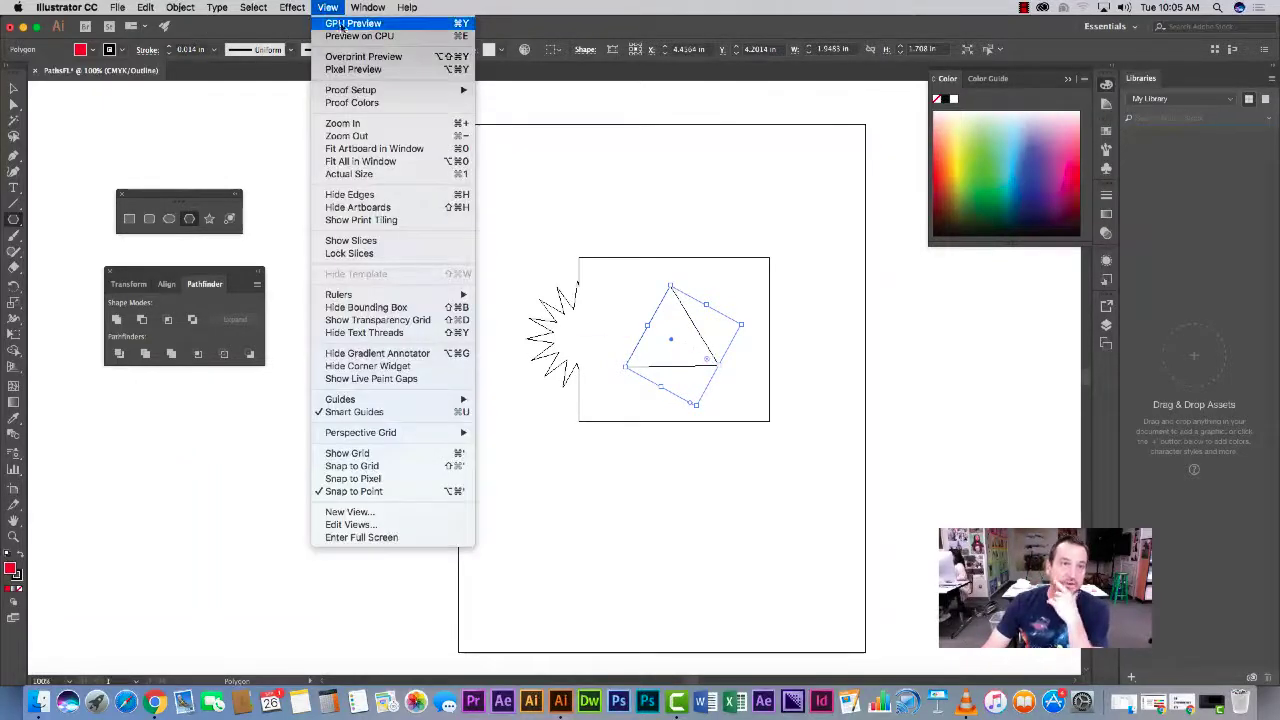
{"action": "left_click", "coordinate": [345, 23]}
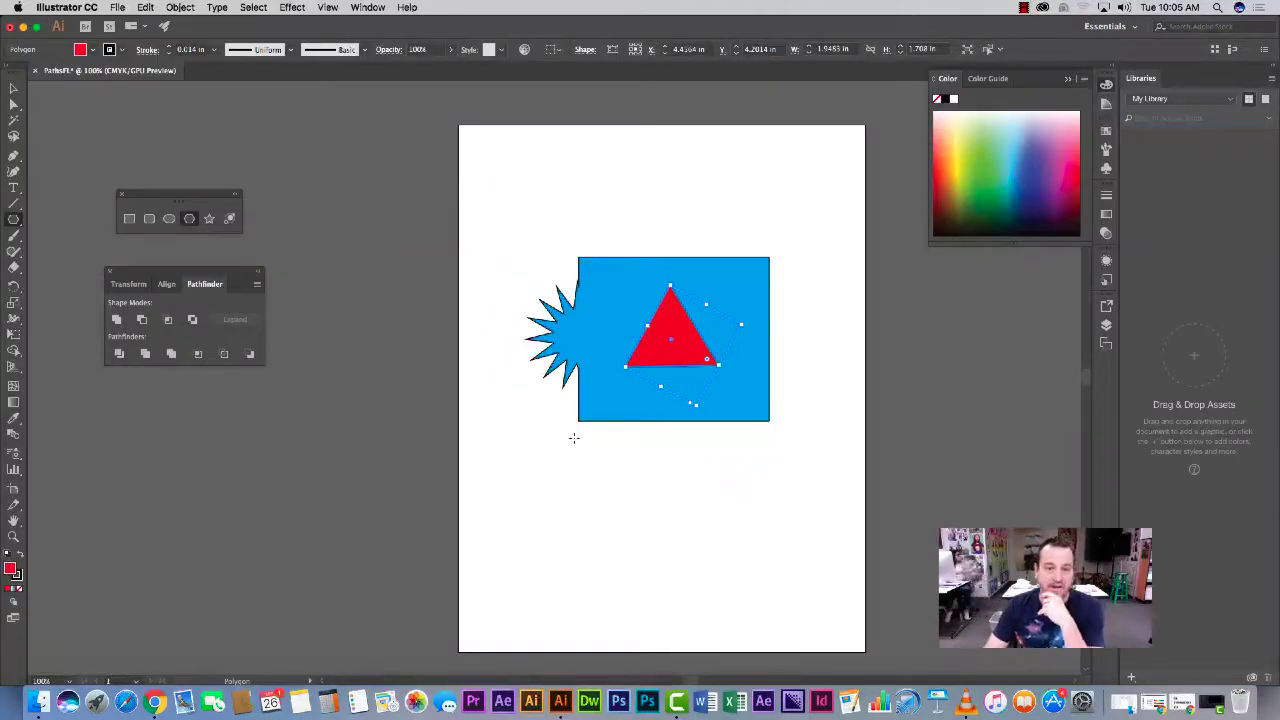
Select the red triangle and the blue shape and cut the triangle out of the blue shape with the Shape Builder tool.
{"action": "key", "text": "super+a"}
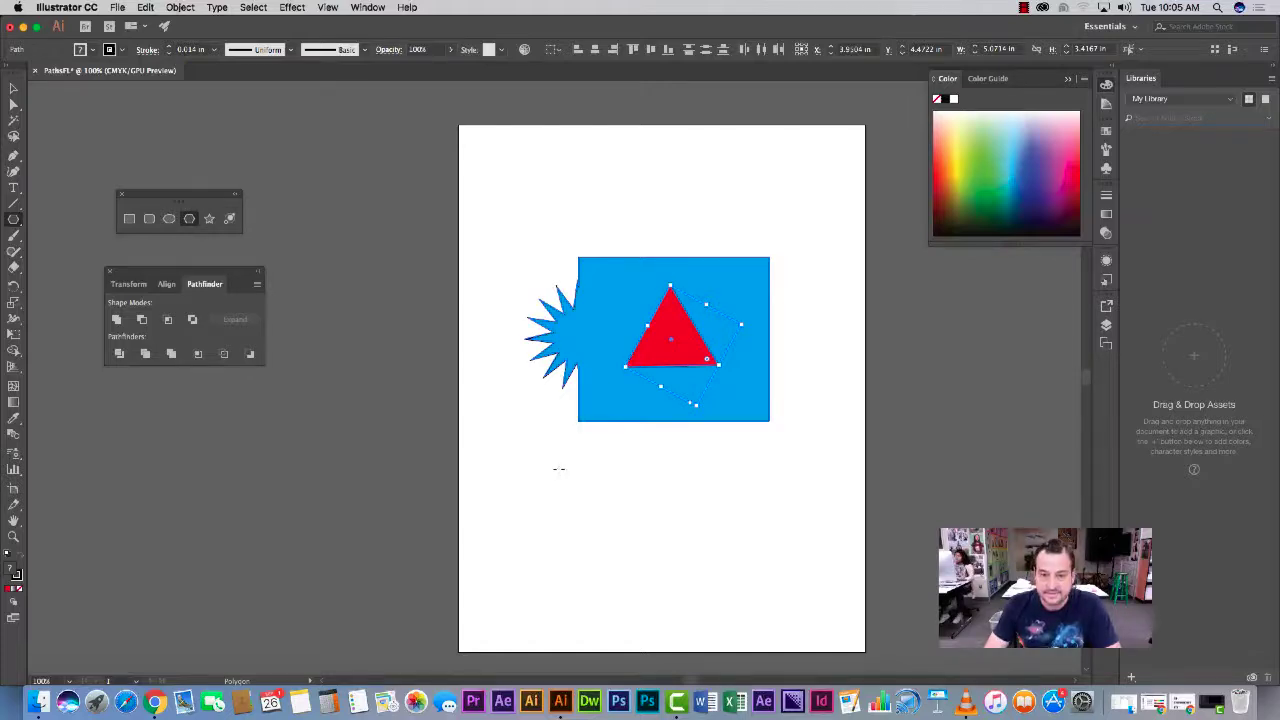
{"action": "left_click", "coordinate": [13, 89]}
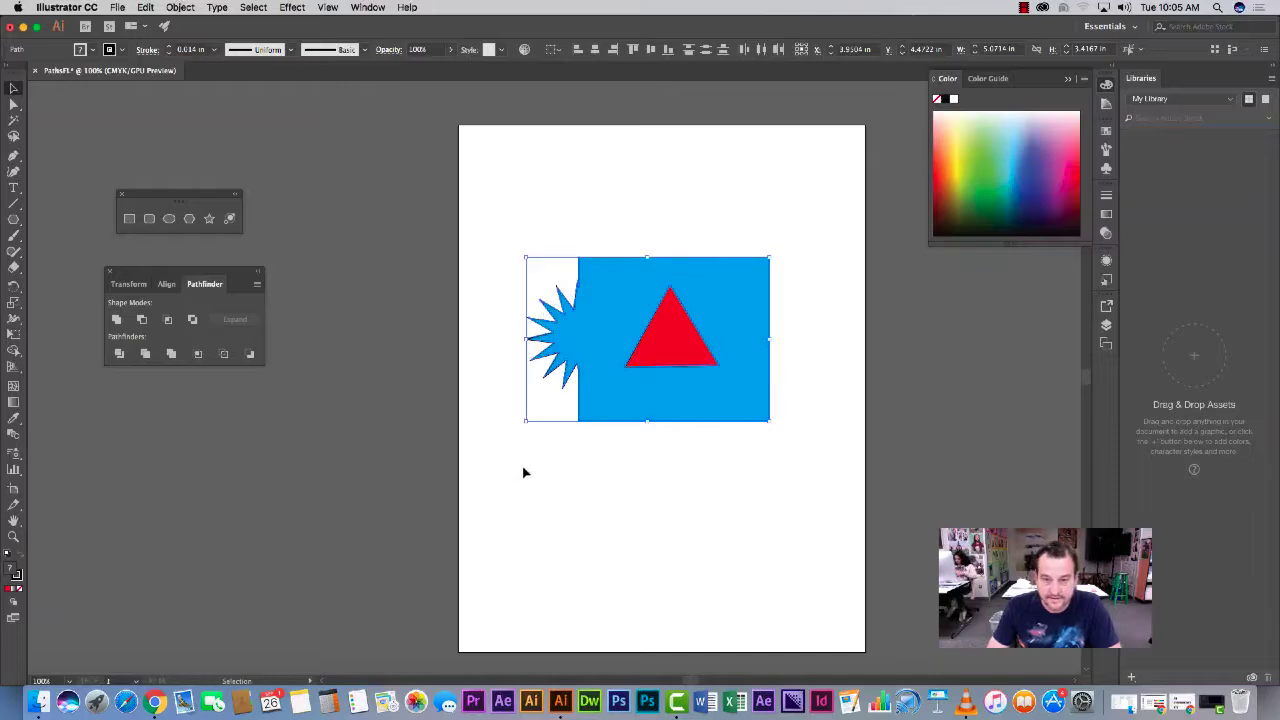
{"action": "left_click", "coordinate": [614, 232]}
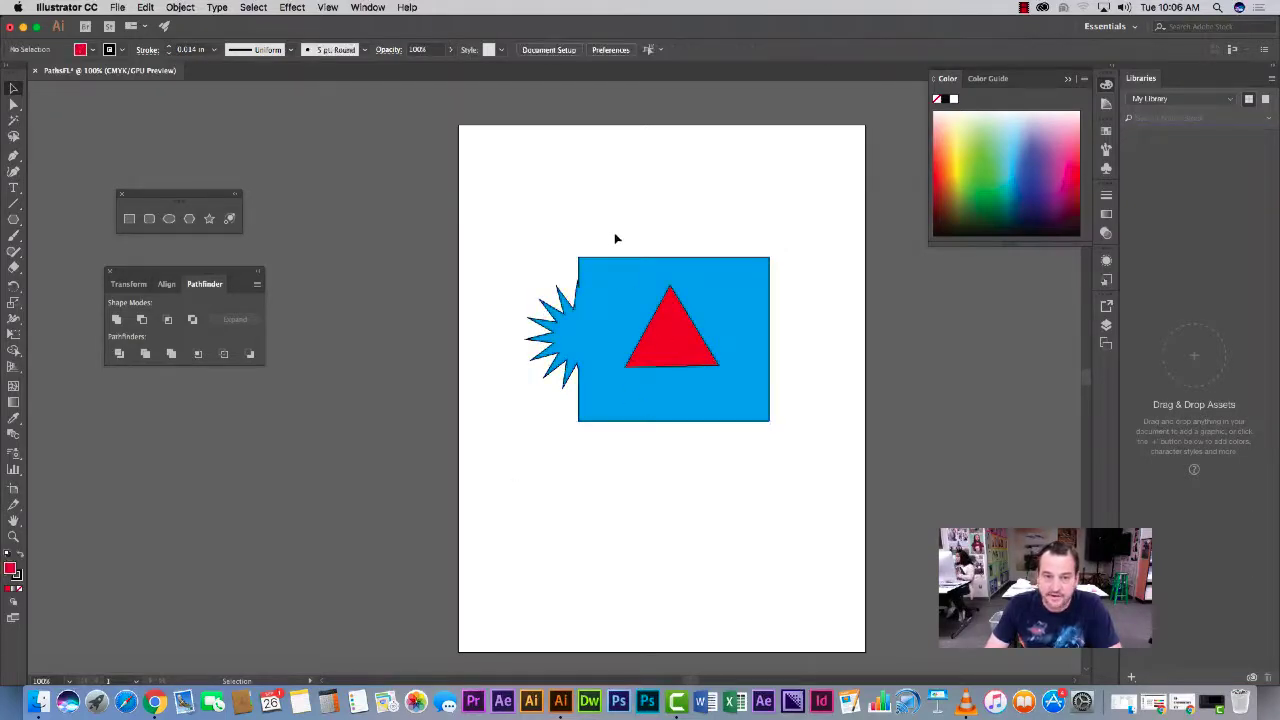
{"action": "left_click", "coordinate": [700, 320]}
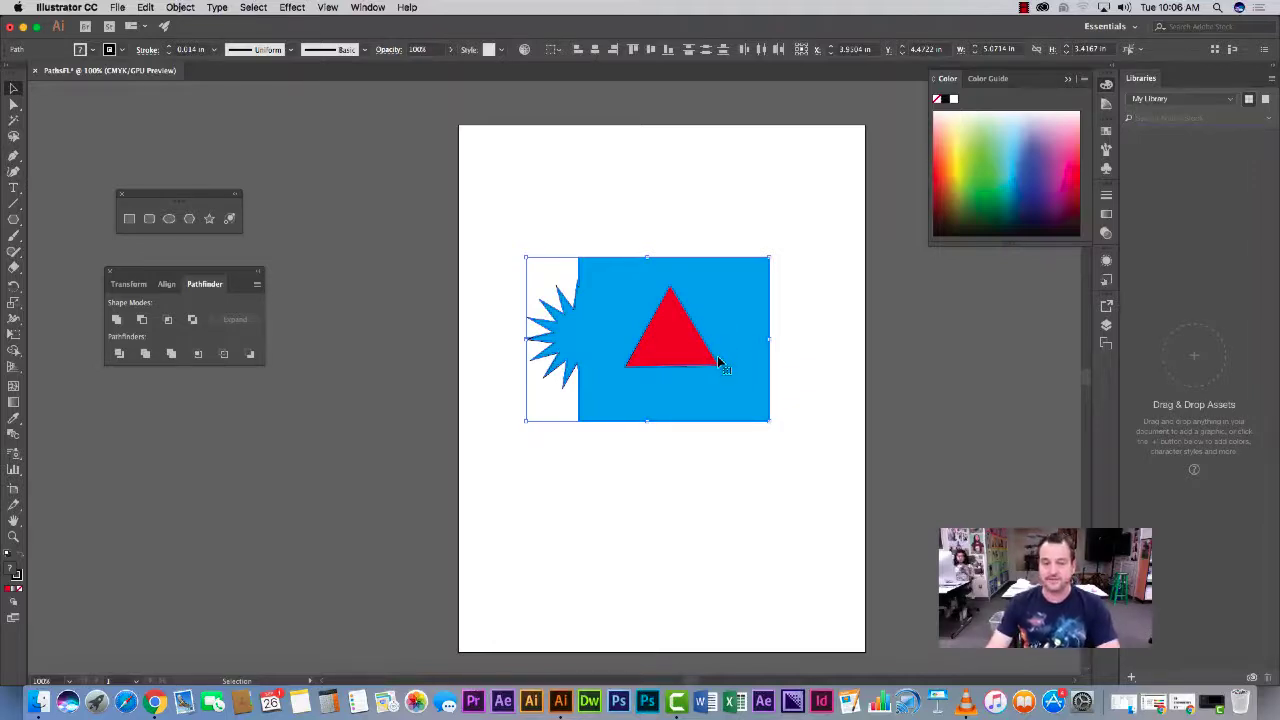
{"action": "left_click", "coordinate": [14, 352]}
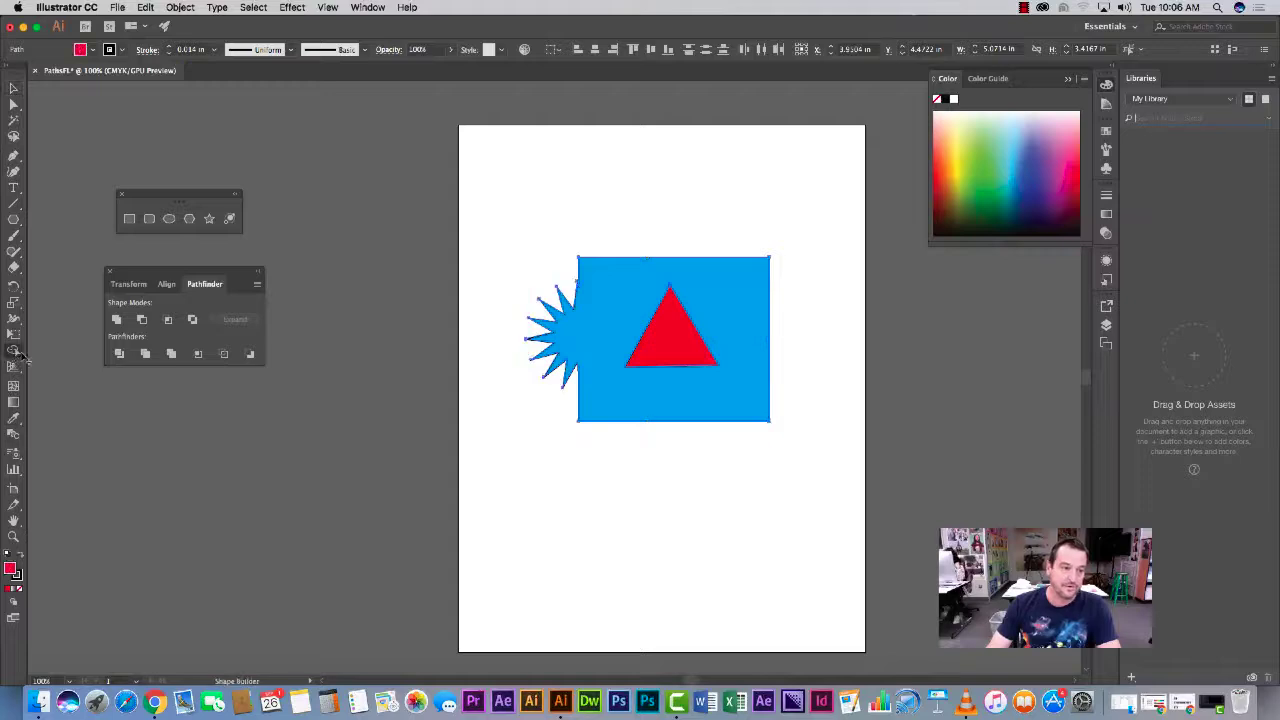
{"action": "left_click", "coordinate": [673, 338], "text": "alt"}
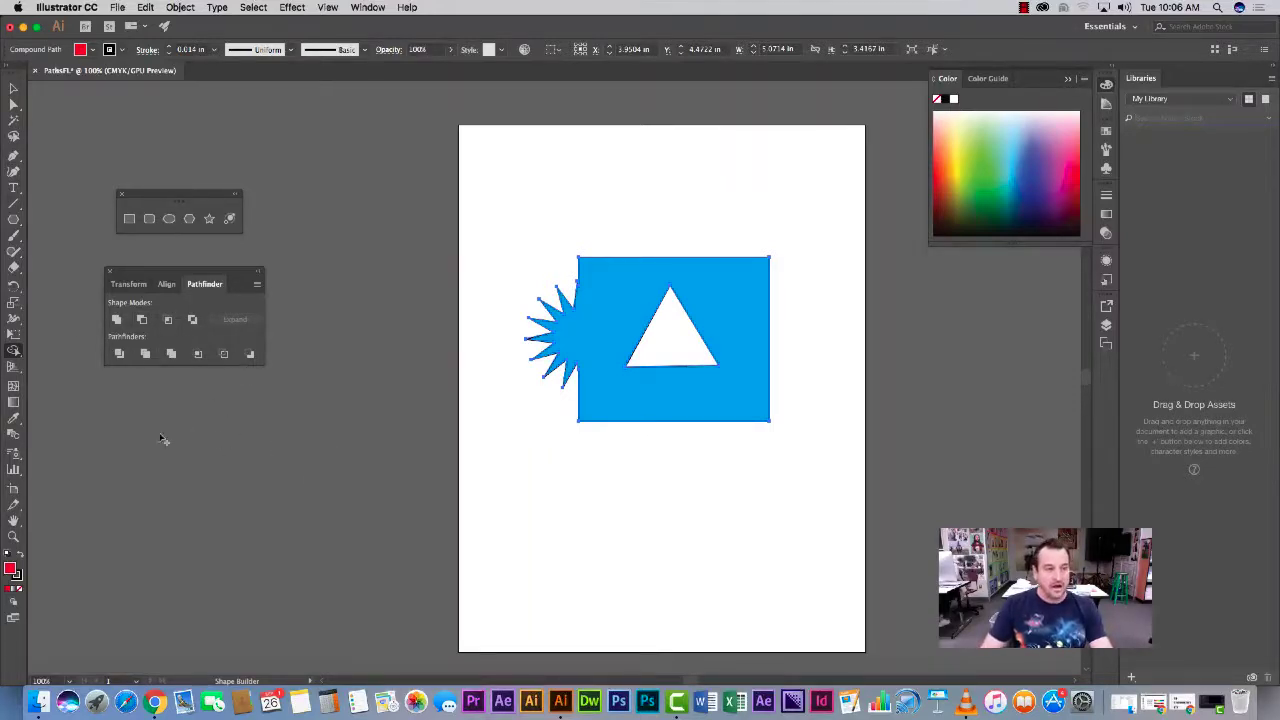
Draw a sideways triangle about 1.37 by 1.56 in below the blue shape and fill it with red.
{"action": "left_click", "coordinate": [190, 219]}
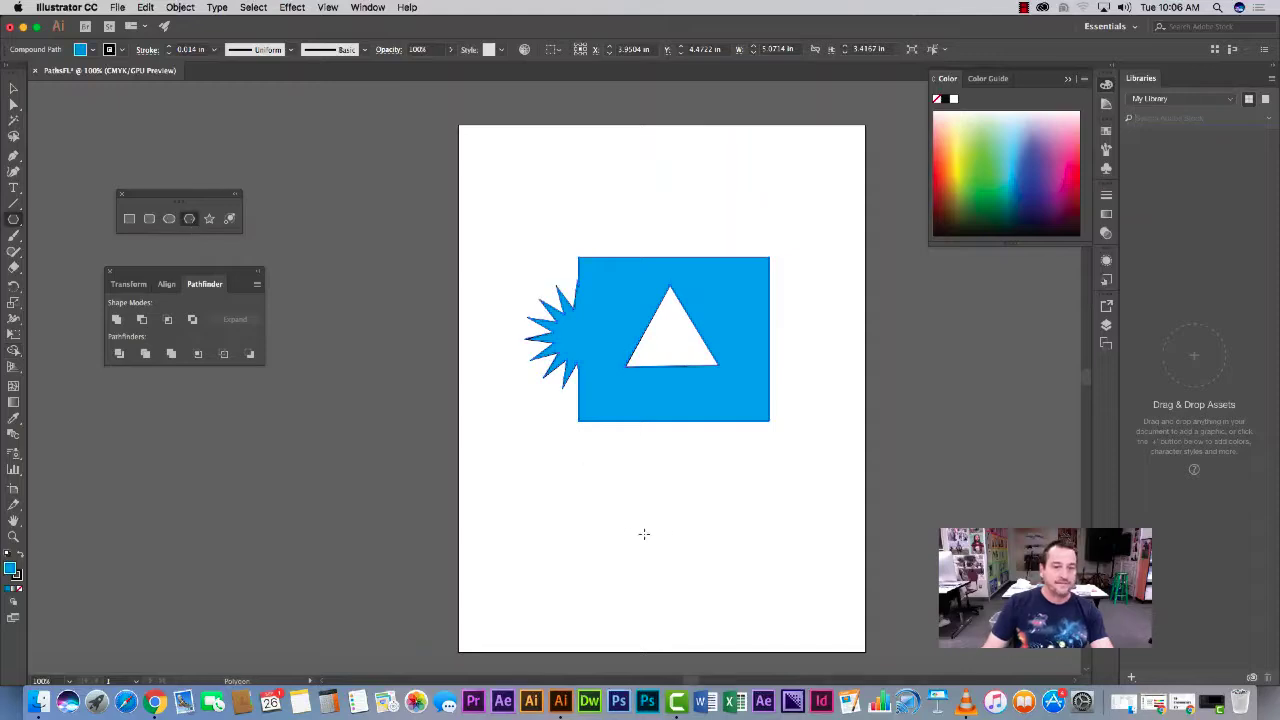
{"action": "left_click_drag", "start_coordinate": [553, 488], "coordinate": [595, 487]}
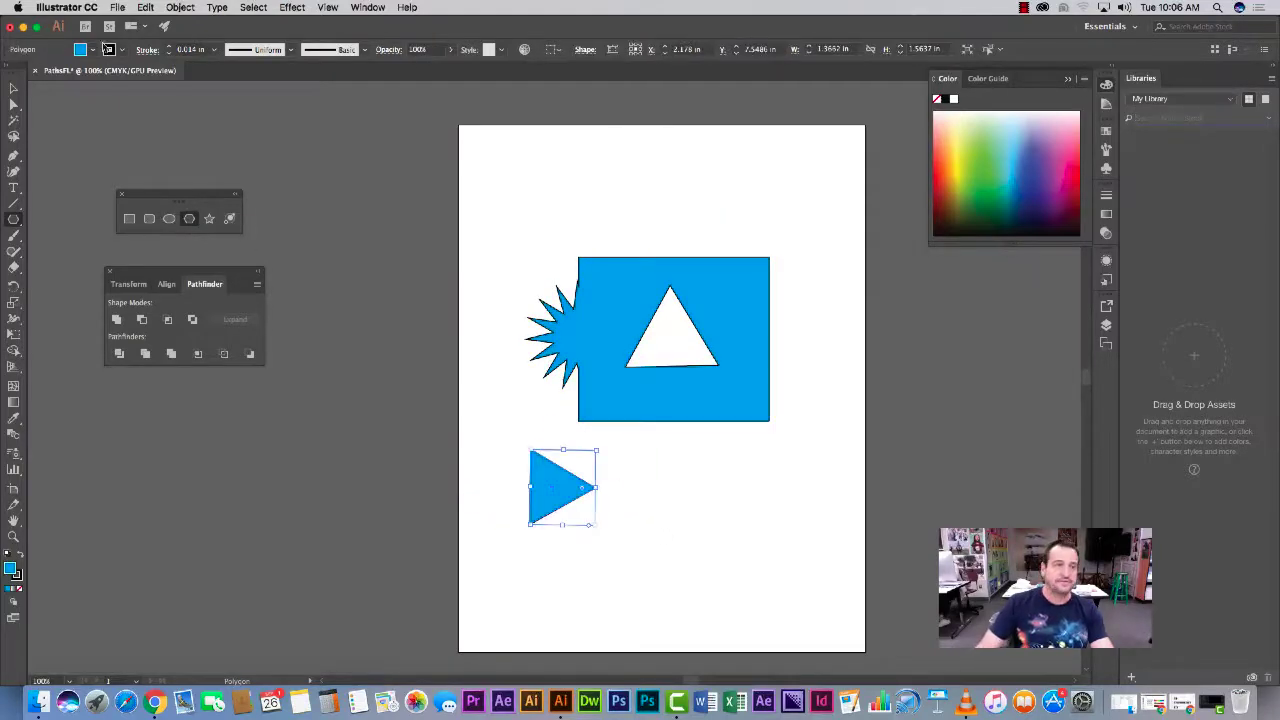
{"action": "left_click", "coordinate": [93, 52]}
{"action": "left_click", "coordinate": [46, 76]}
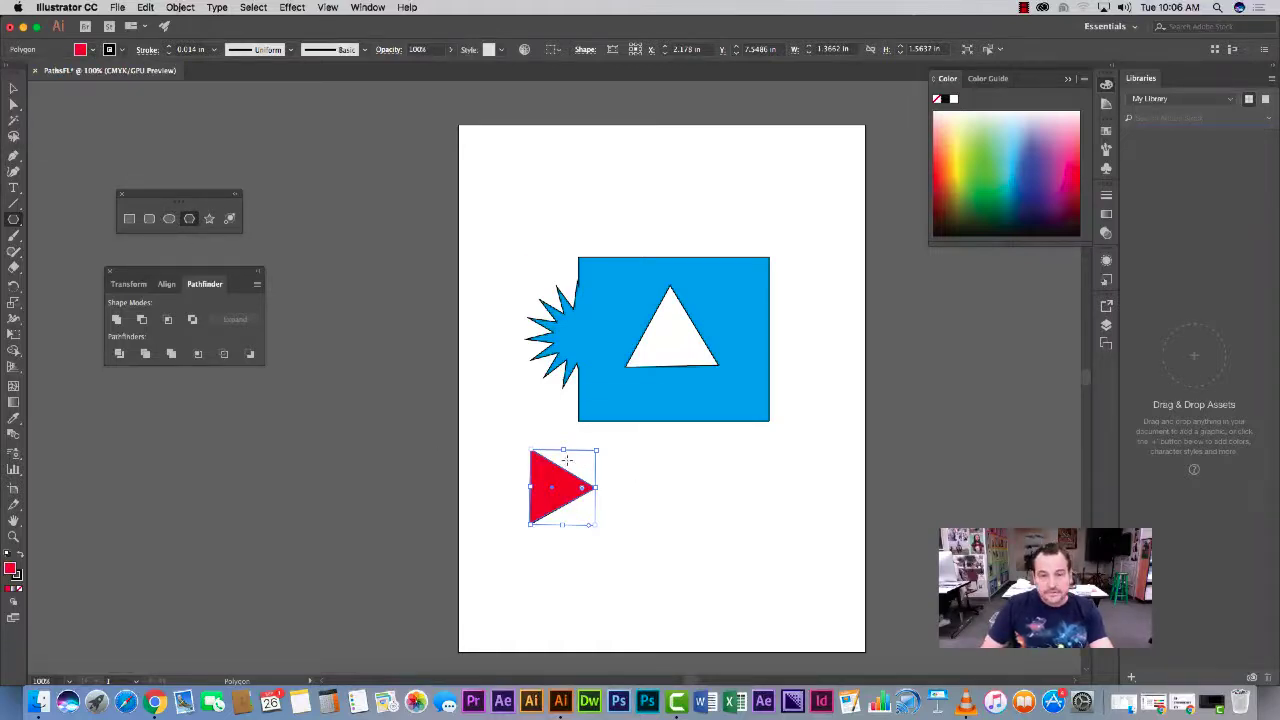
Draw a seven-sided polygon about 2.27 by 2.33 in overlapping the tip of the small red triangle.
{"action": "left_click_drag", "start_coordinate": [566, 460], "coordinate": [614, 556]}
{"action": "key", "text": "Up"}
{"action": "key", "text": "Up"}
{"action": "key", "text": "Up"}
{"action": "key", "text": "Up"}
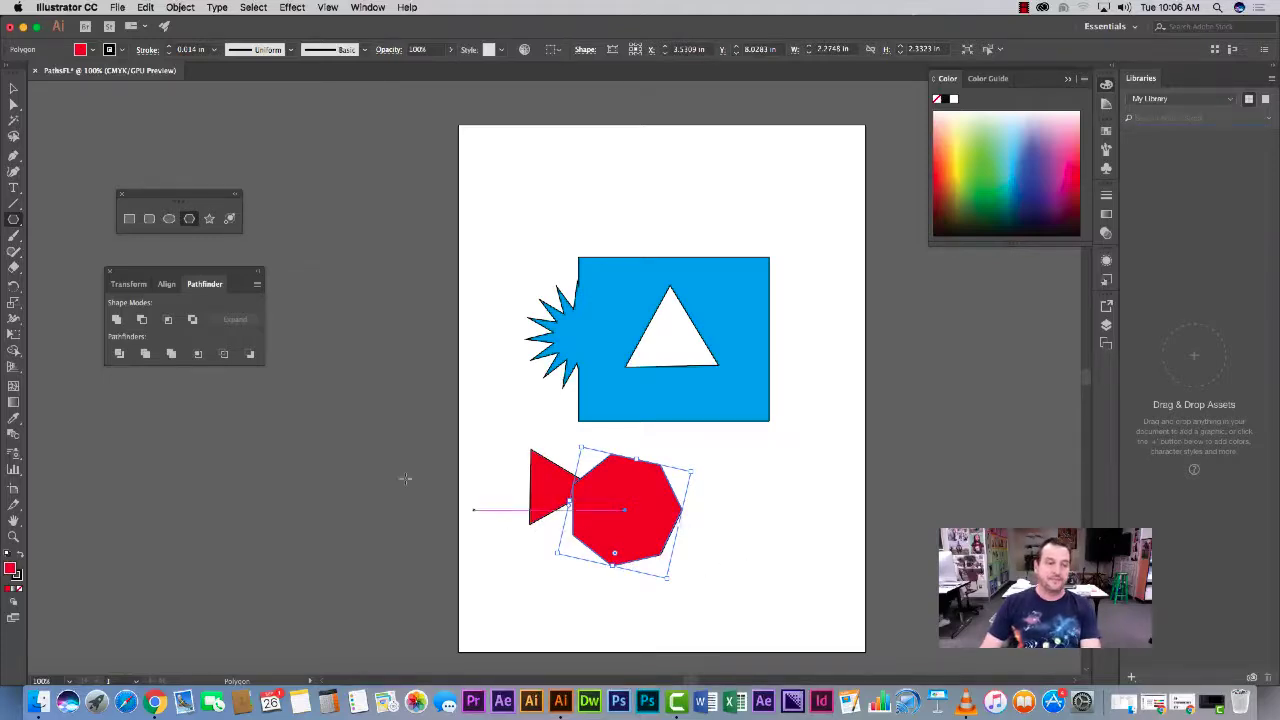
Select the small red triangle and the heptagon together and examine their overlapping paths in Outline view, then return to GPU Preview.
{"action": "key", "text": "v"}
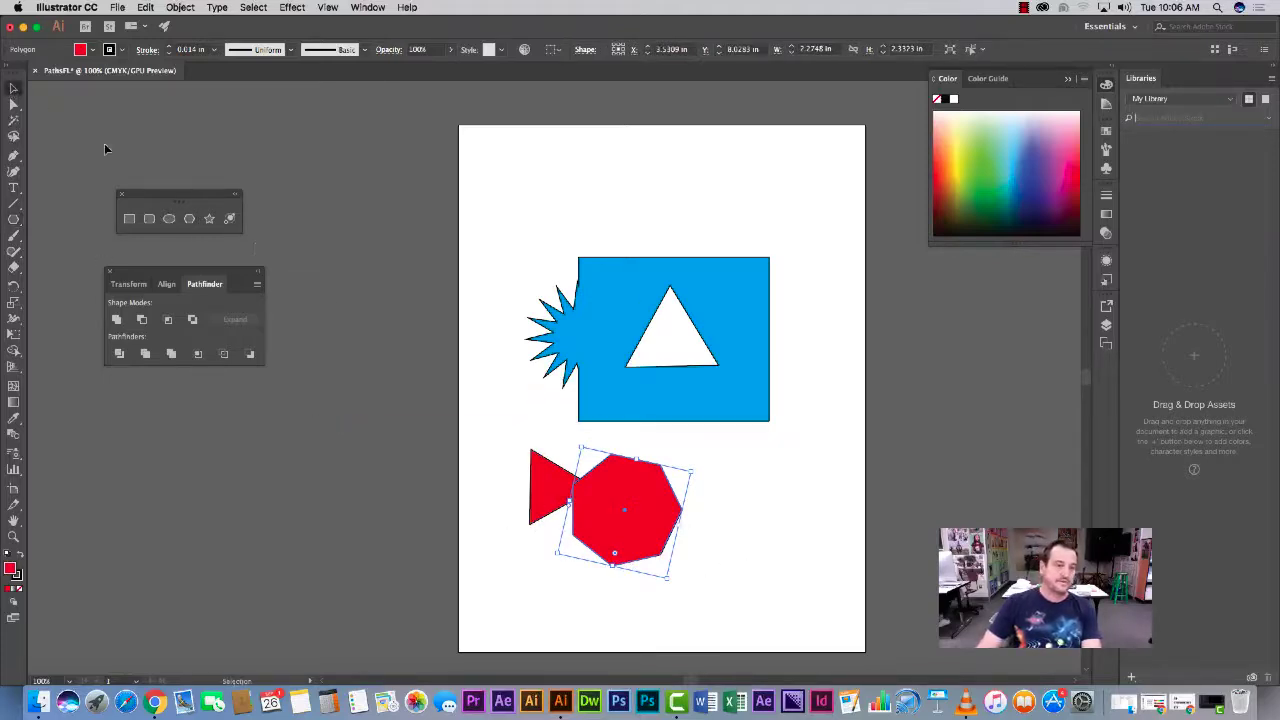
{"action": "left_click", "coordinate": [501, 487]}
{"action": "left_click_drag", "start_coordinate": [588, 515], "coordinate": [599, 516]}
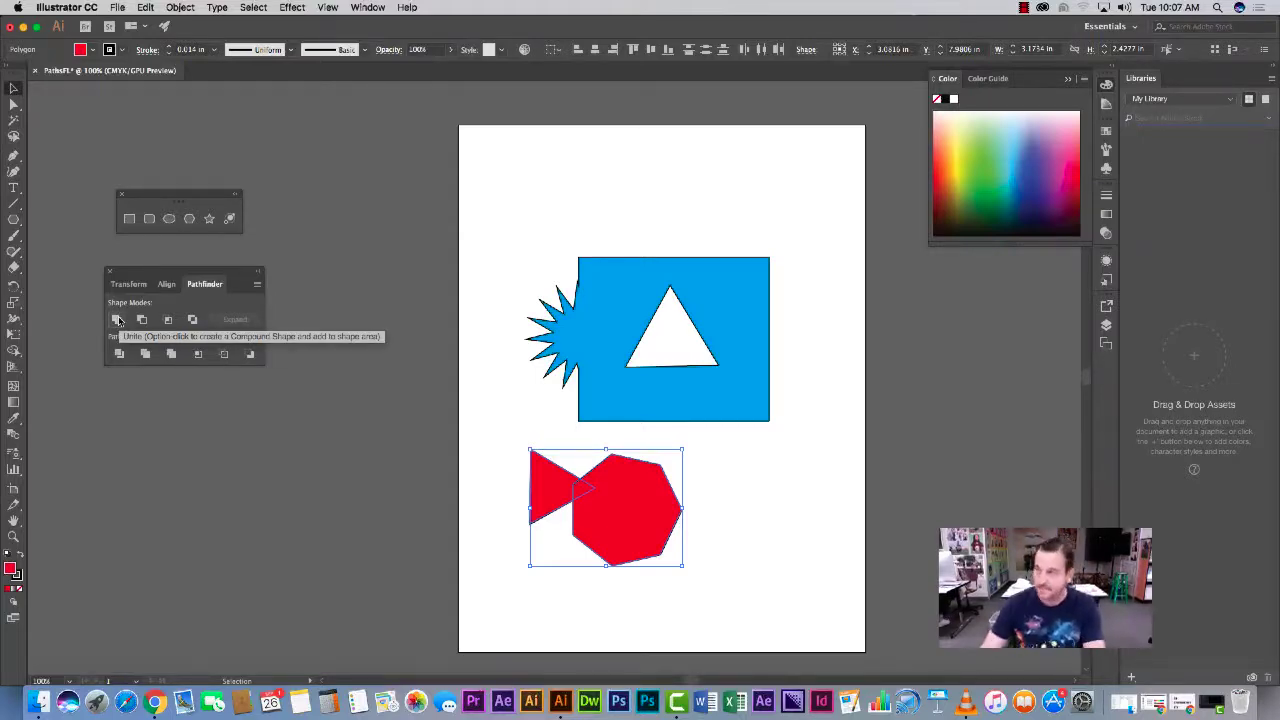
{"action": "left_click", "coordinate": [368, 8]}
{"action": "left_click", "coordinate": [340, 23]}
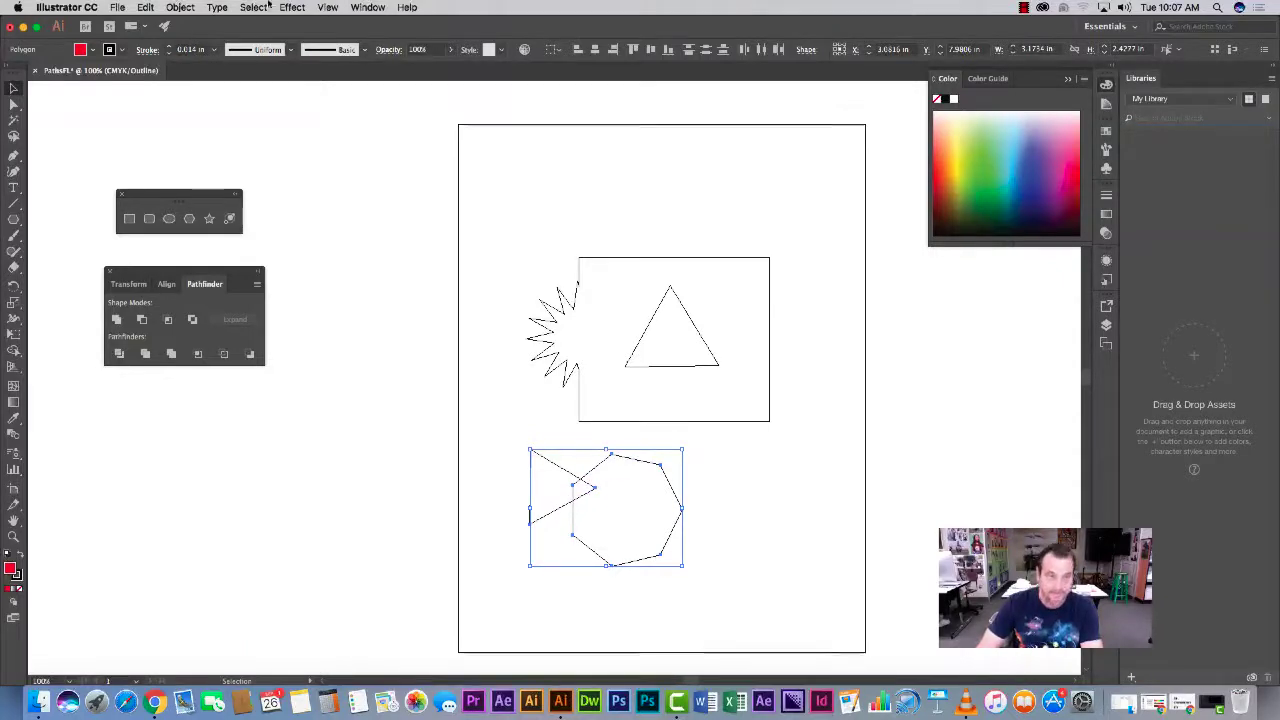
{"action": "left_click", "coordinate": [327, 8]}
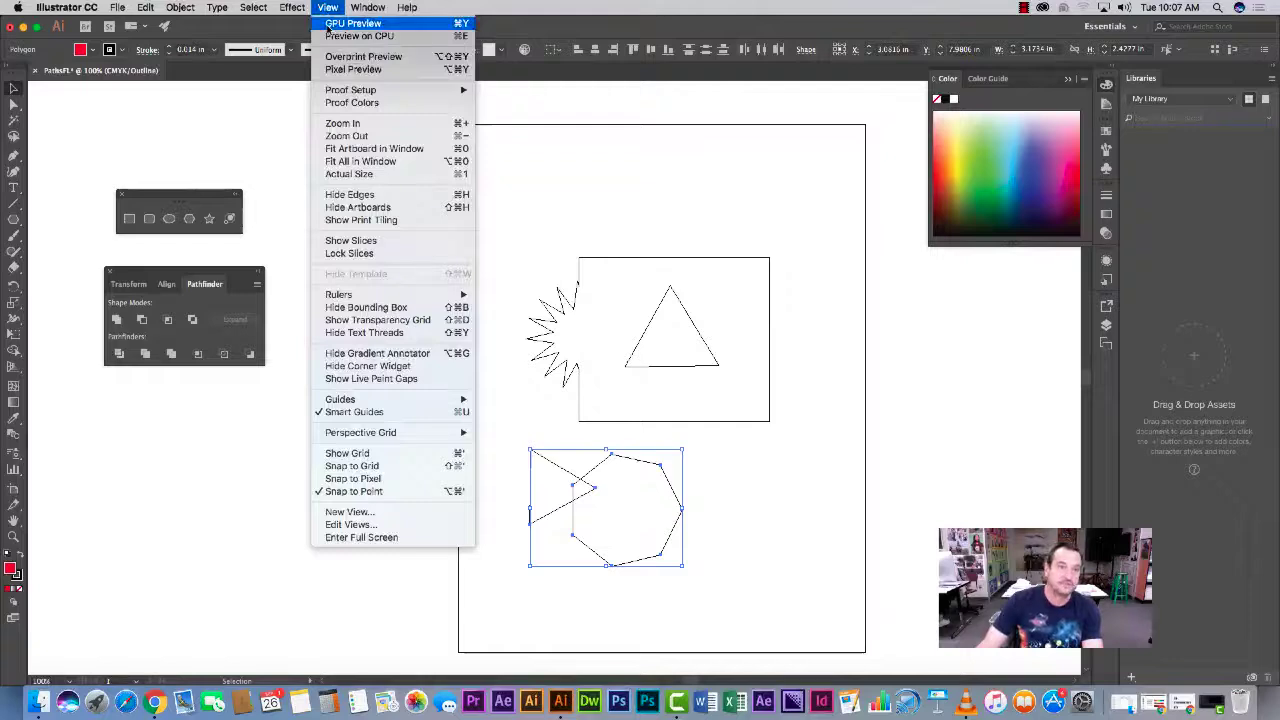
{"action": "left_click", "coordinate": [345, 20]}
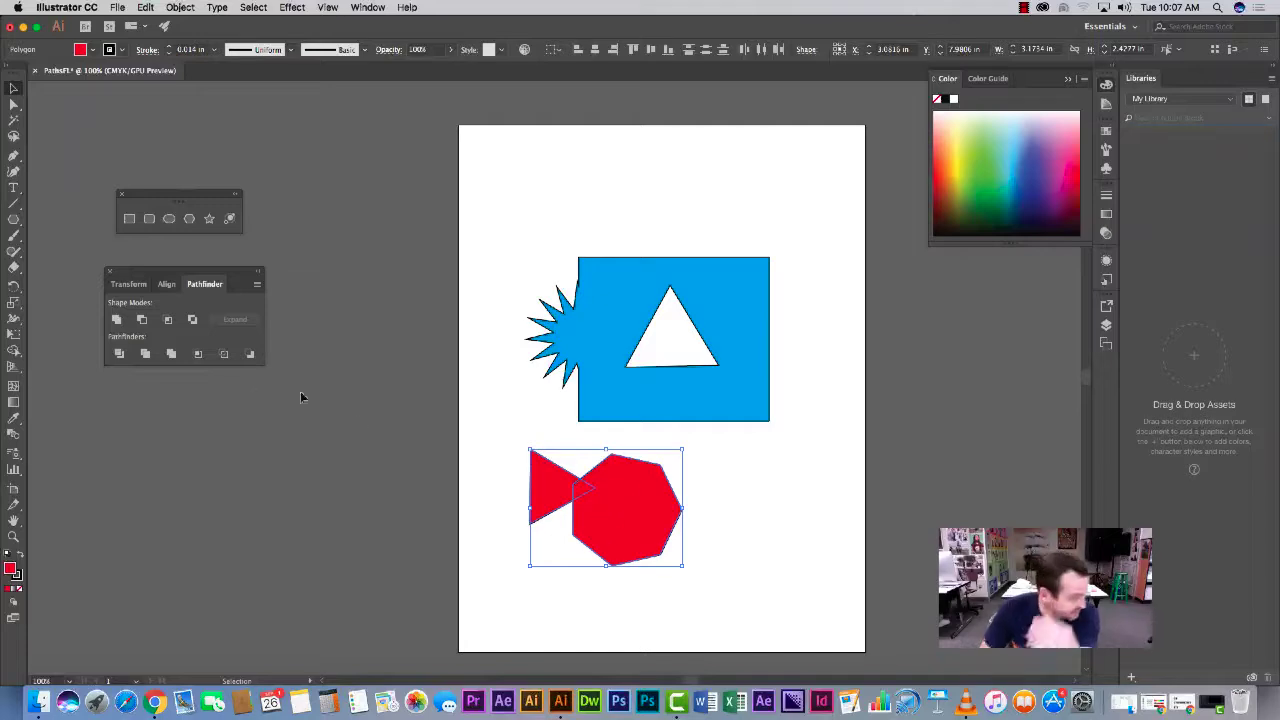
Combine the selected triangle and heptagon into one shape with Pathfinder Unite, then deselect it.
{"action": "left_click", "coordinate": [117, 319]}
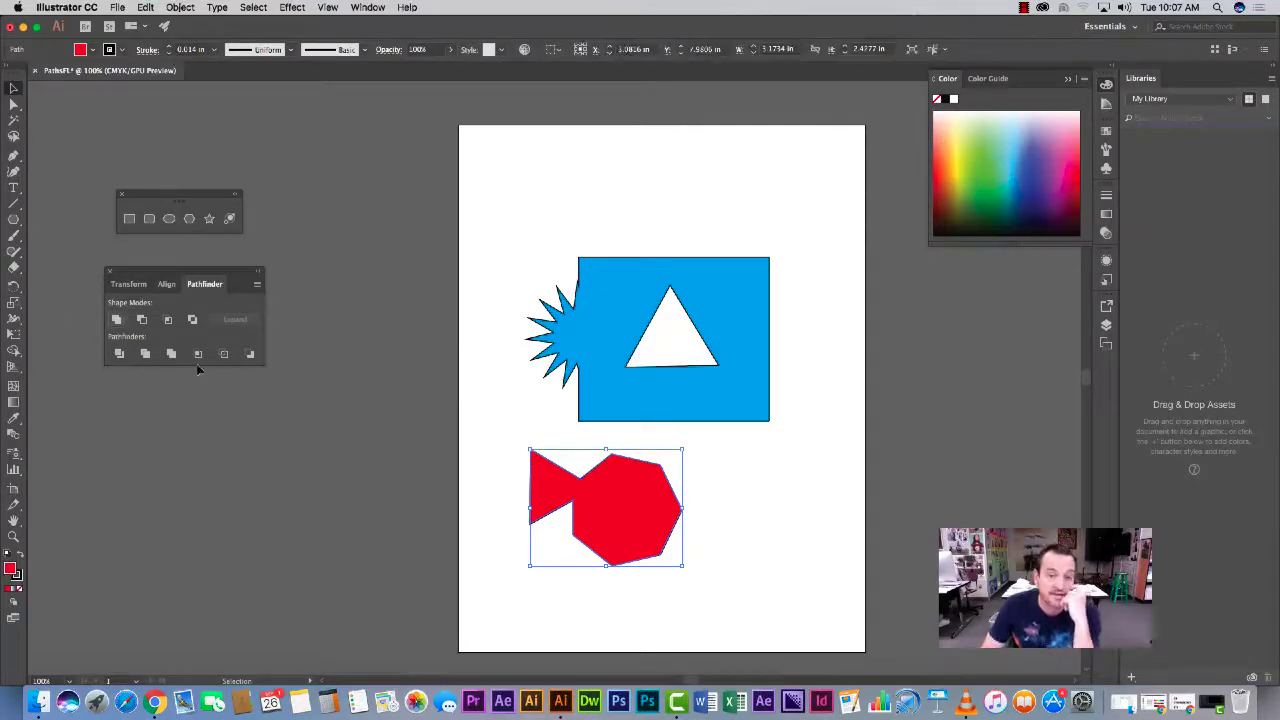
{"action": "left_click", "coordinate": [308, 401]}
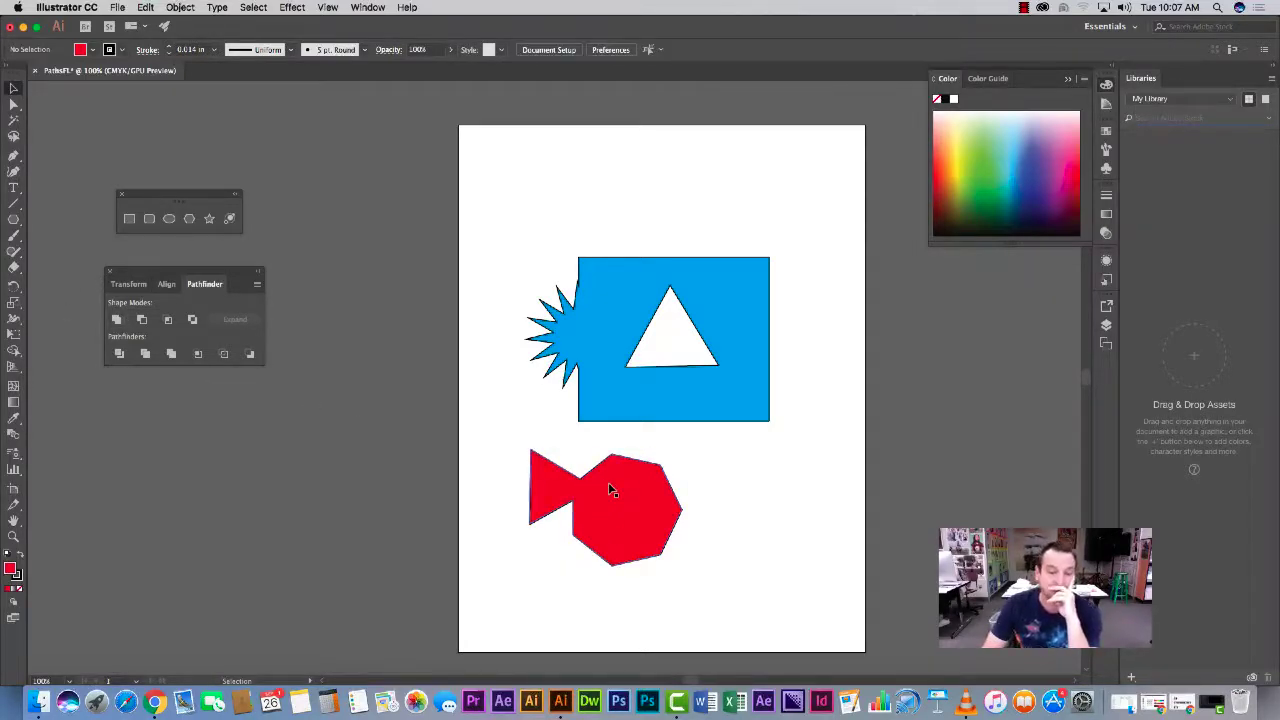
Move and rotate the united red shape so its tail points to the upper right, then place two copies of it to its left.
{"action": "left_click_drag", "start_coordinate": [614, 523], "coordinate": [748, 562]}
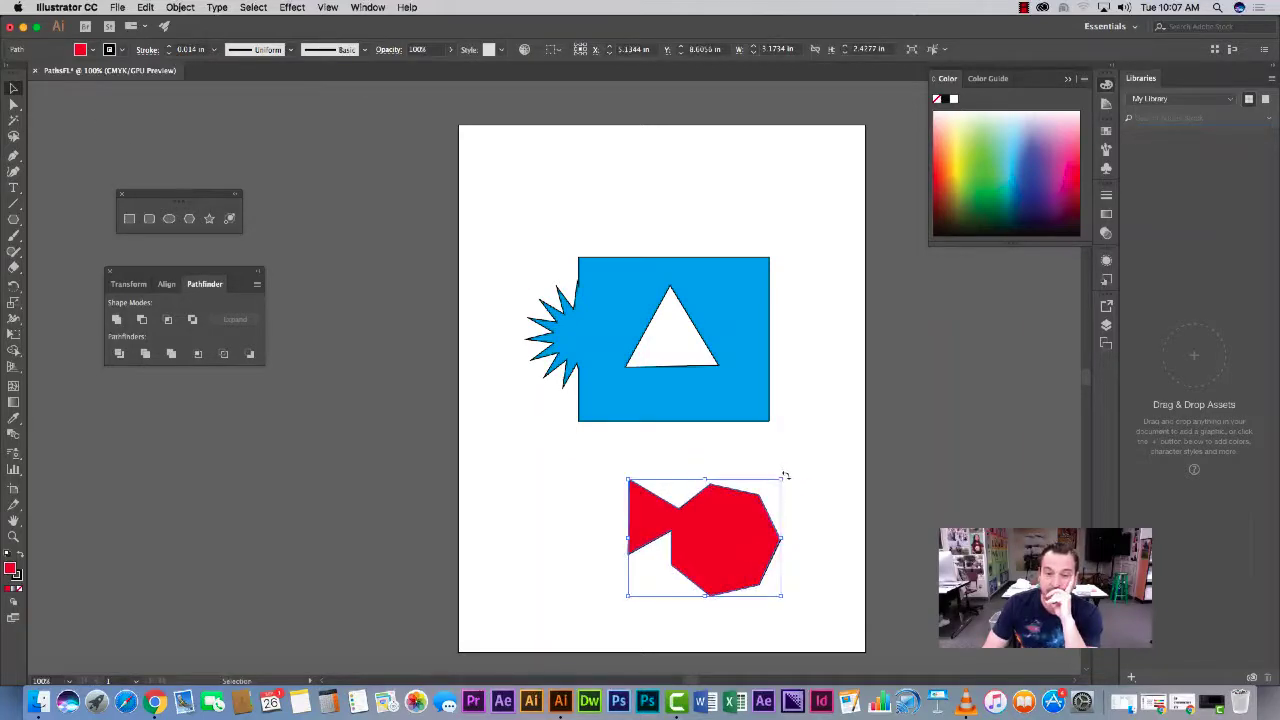
{"action": "left_click_drag", "start_coordinate": [786, 476], "coordinate": [716, 592]}
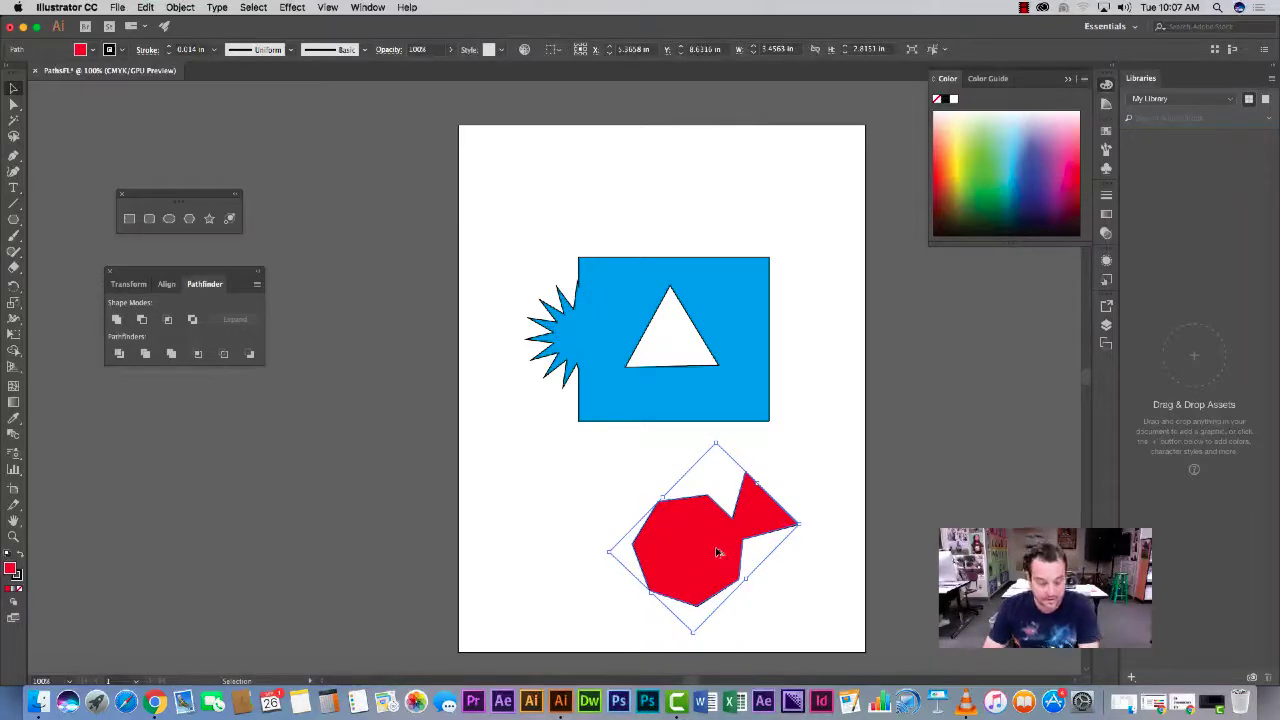
{"action": "left_click_drag", "start_coordinate": [716, 549], "coordinate": [504, 502]}
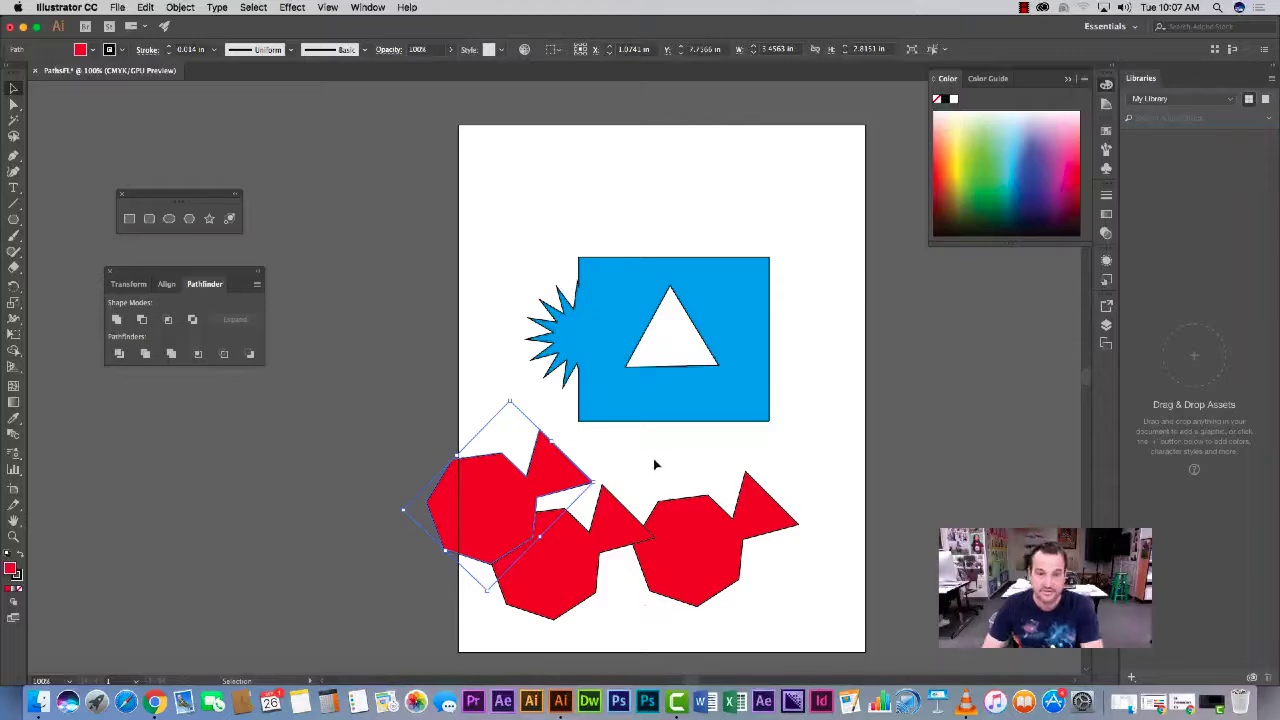
Move the blue compound shape to the upper-right part of the artboard.
{"action": "left_click", "coordinate": [681, 432]}
{"action": "left_click_drag", "start_coordinate": [687, 374], "coordinate": [771, 235]}
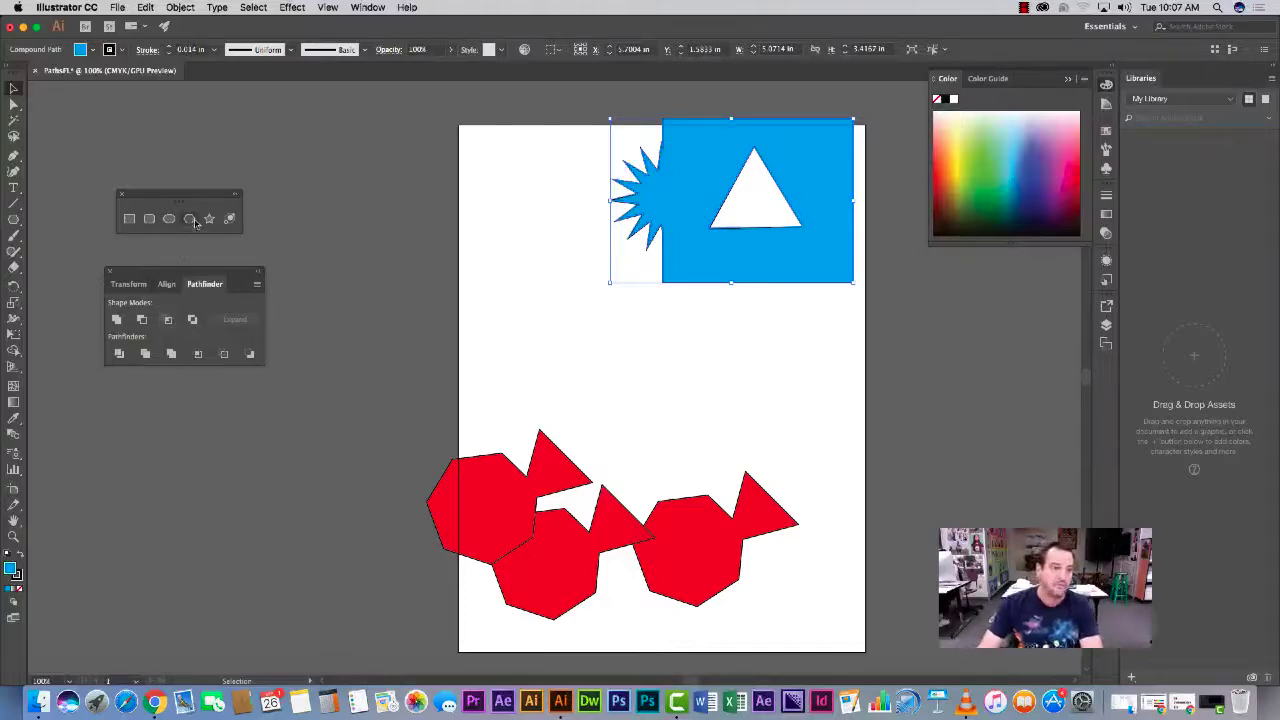
Draw a rectangle about 3.5 by 1.1 in below the blue shape and an ellipse about 3.82 by 2.26 in overlapping its right end.
{"action": "left_click", "coordinate": [129, 218]}
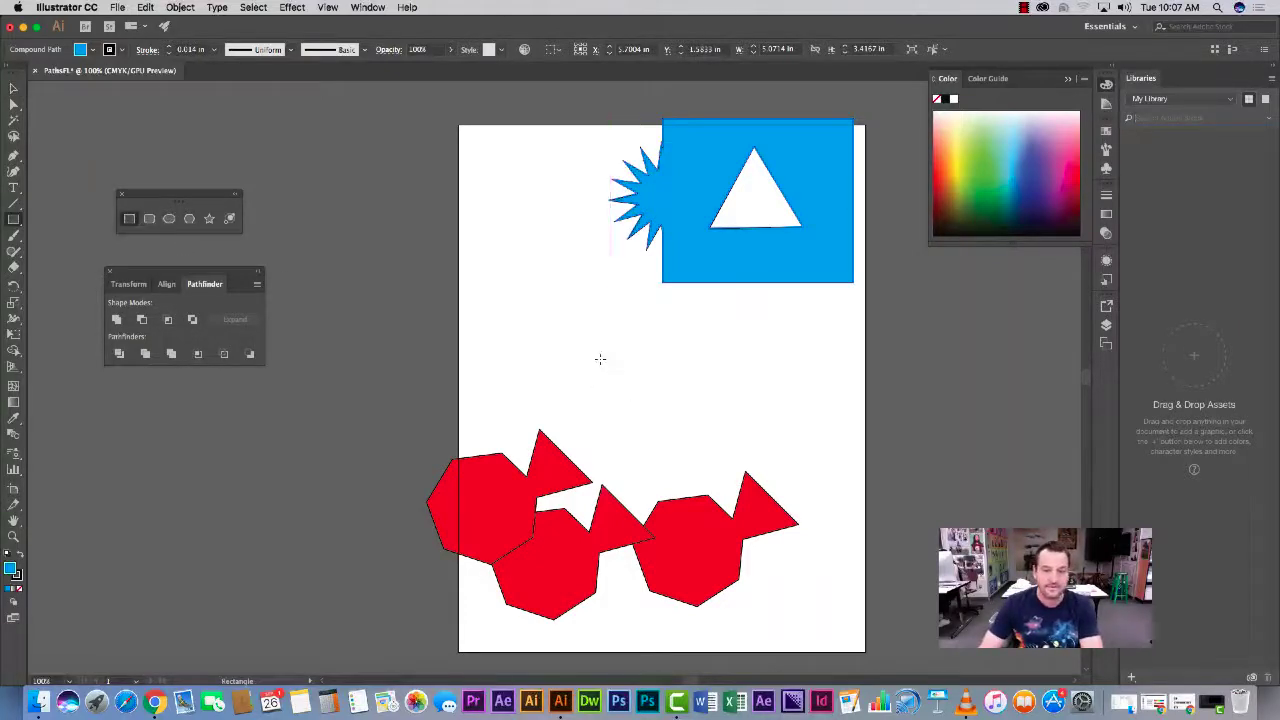
{"action": "left_click_drag", "start_coordinate": [600, 359], "coordinate": [769, 411]}
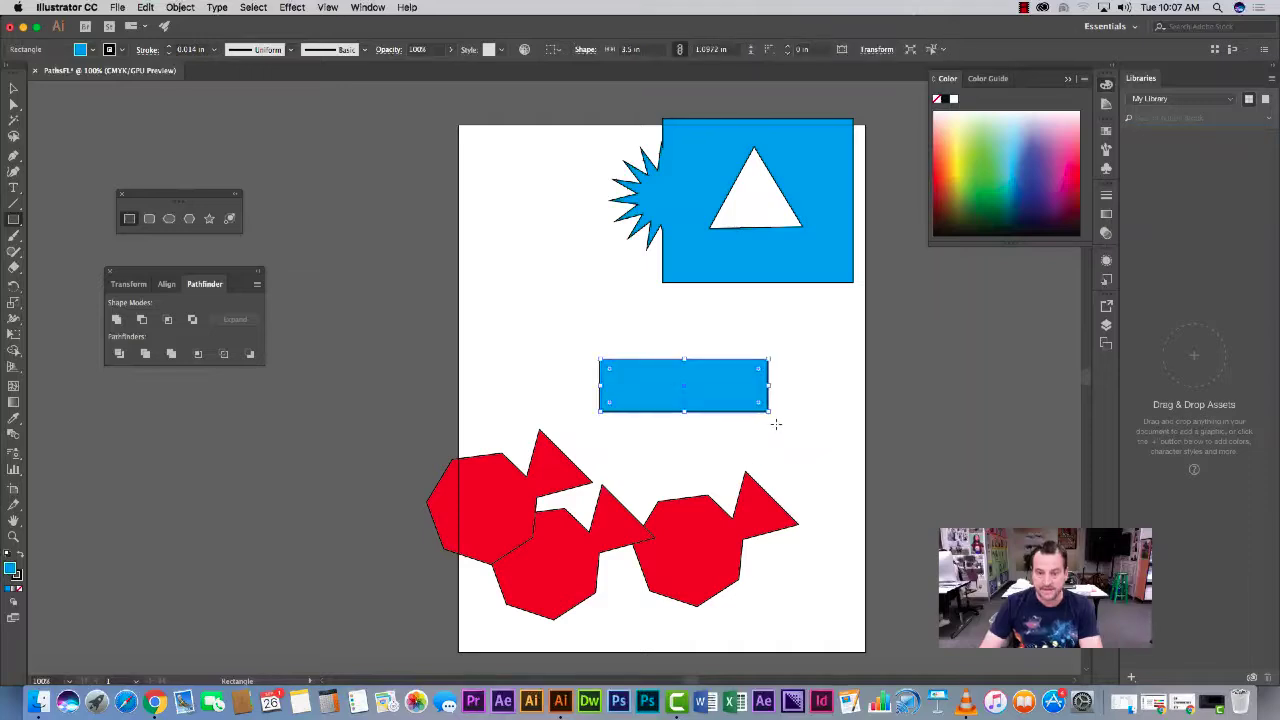
{"action": "left_click", "coordinate": [169, 219]}
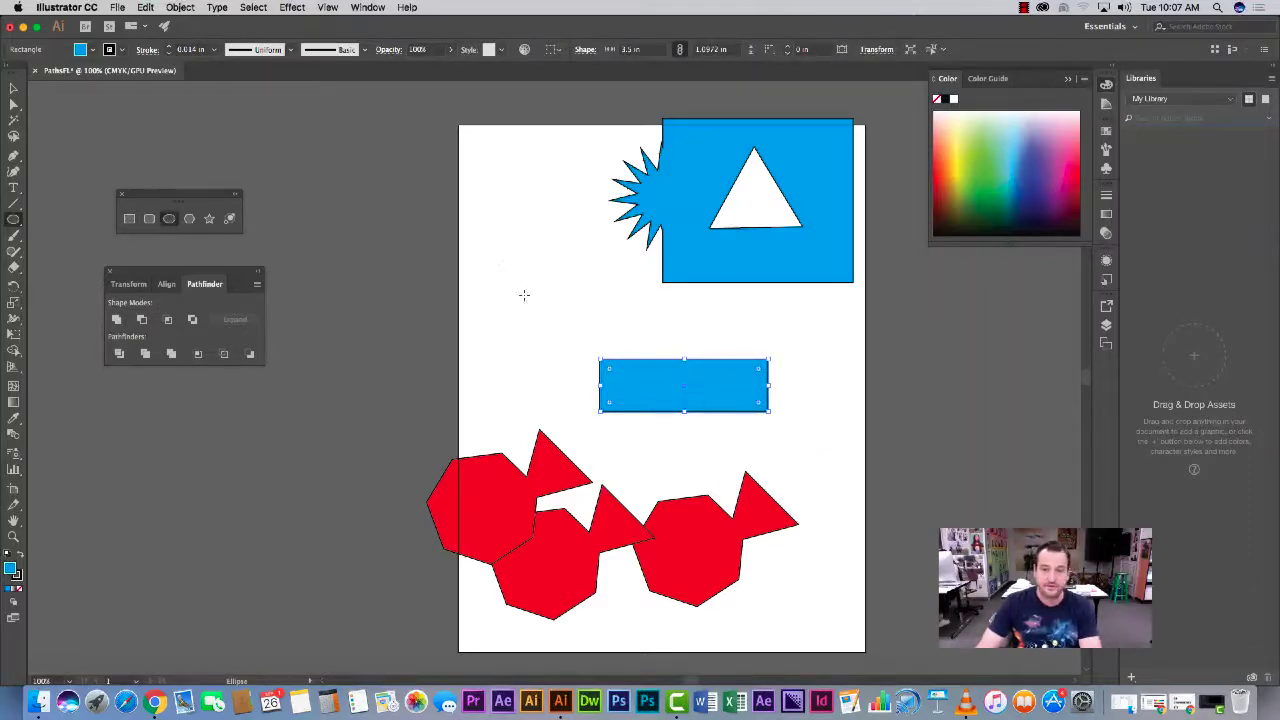
{"action": "mouse_move", "coordinate": [497, 252]}
{"action": "left_mouse_down"}
{"action": "mouse_move", "coordinate": [572, 372]}
{"action": "mouse_move", "coordinate": [604, 364]}
{"action": "mouse_move", "coordinate": [836, 453]}
{"action": "mouse_move", "coordinate": [851, 435]}
{"action": "mouse_move", "coordinate": [738, 446]}
{"action": "mouse_move", "coordinate": [872, 438]}
{"action": "left_mouse_up"}
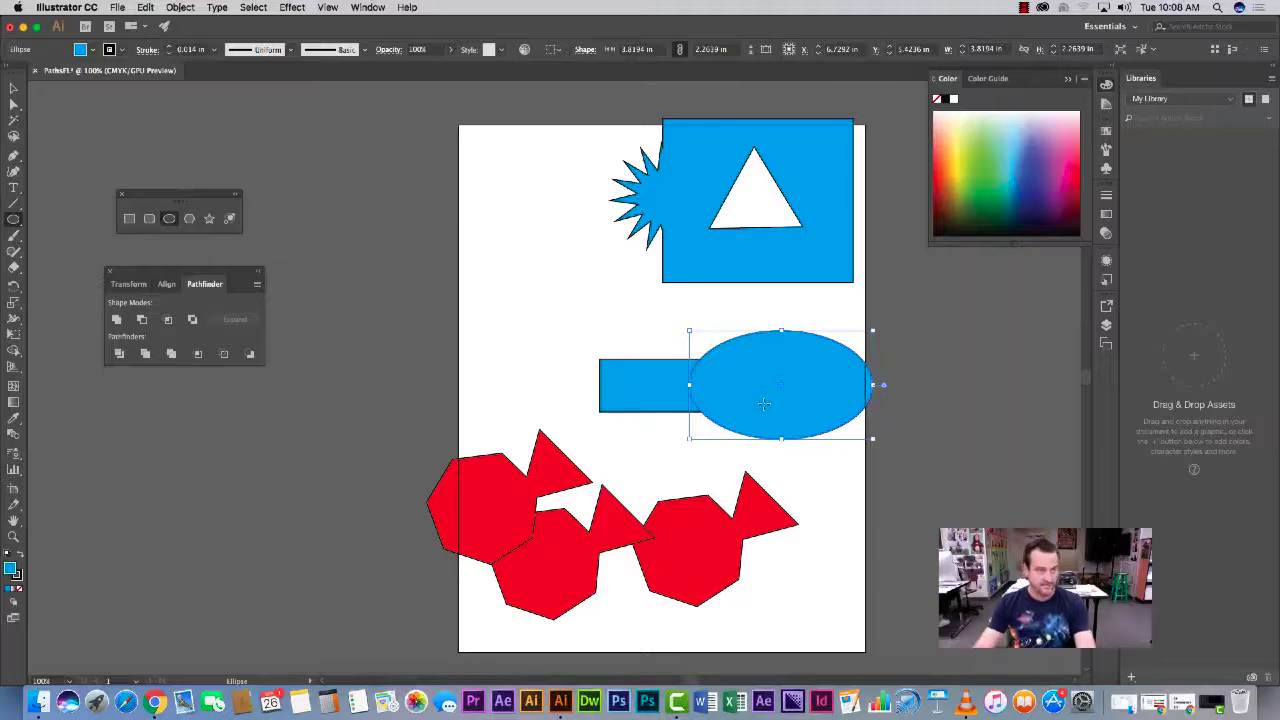
Fill the ellipse with yellow, then select it together with the blue rectangle it overlaps.
{"action": "left_click", "coordinate": [93, 50]}
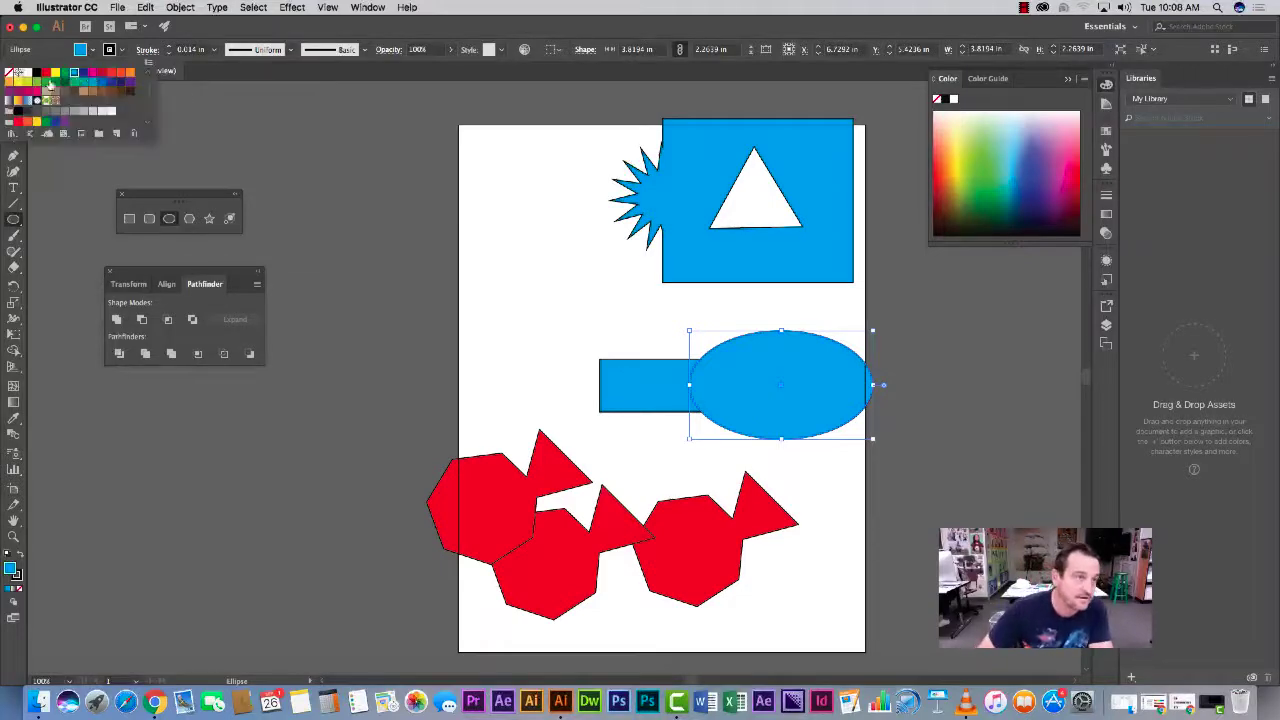
{"action": "left_click", "coordinate": [54, 74]}
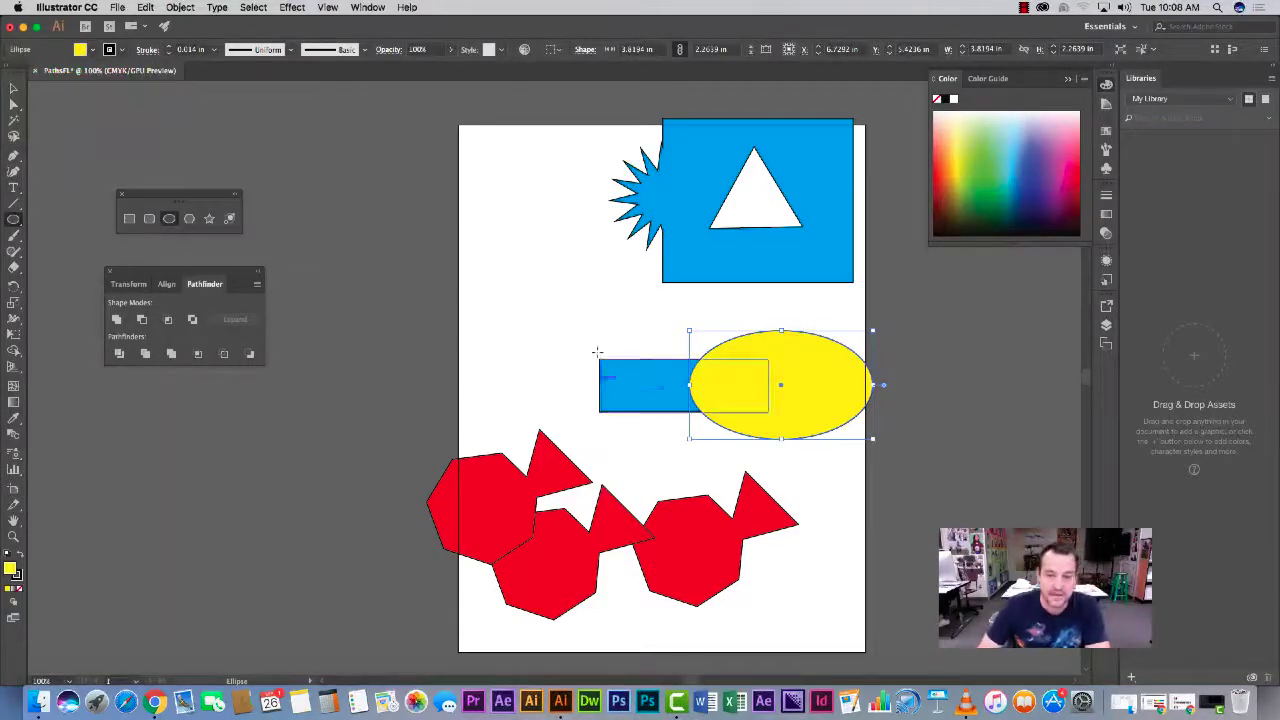
{"action": "key", "text": "v"}
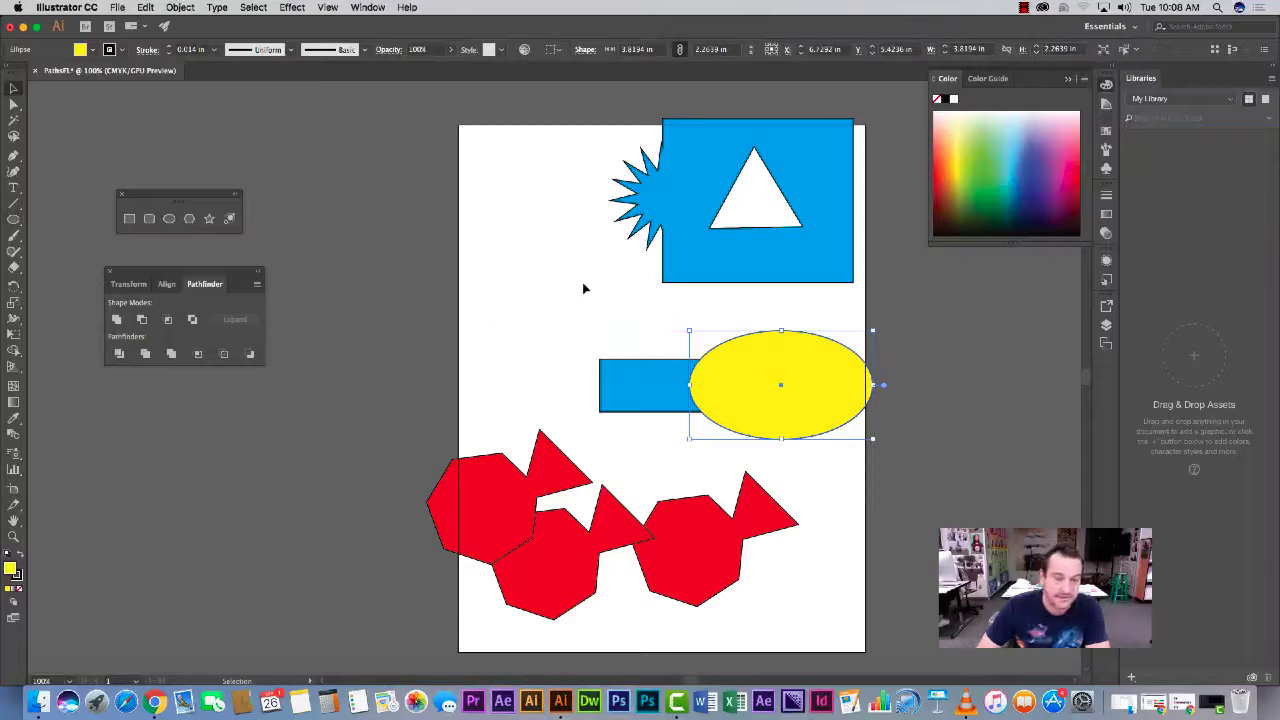
{"action": "left_click_drag", "start_coordinate": [670, 343], "coordinate": [757, 449]}
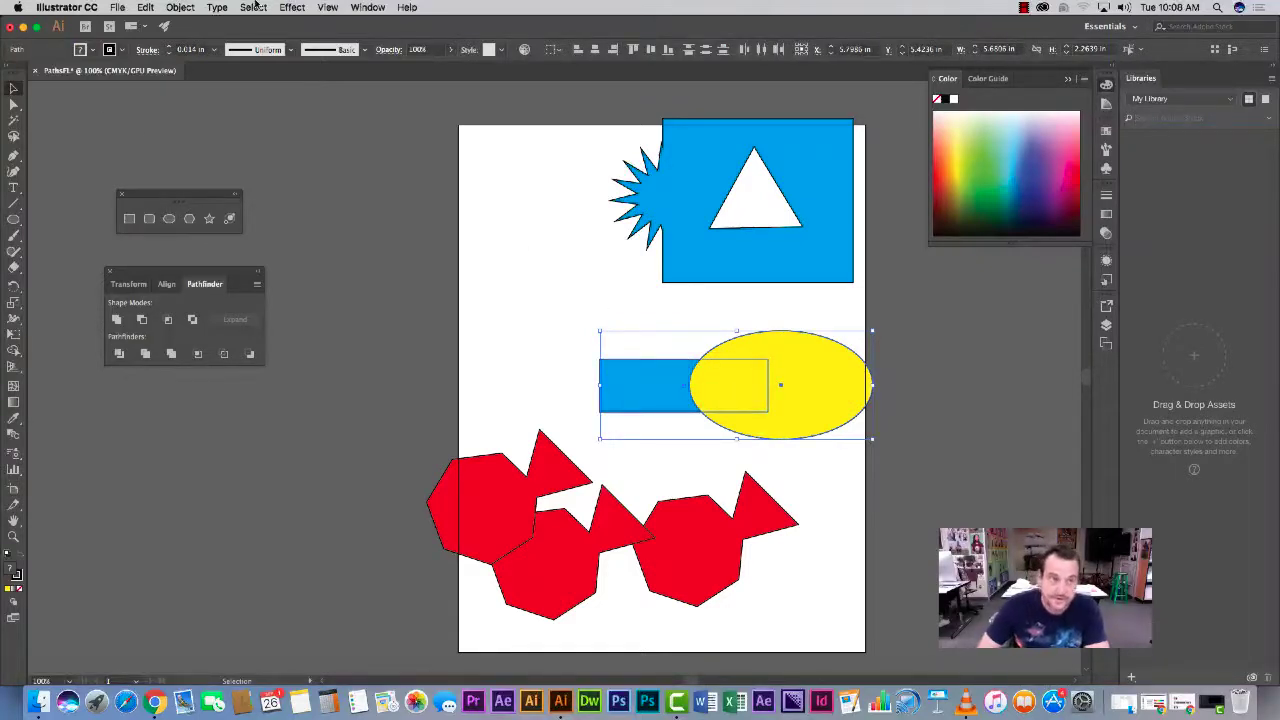
View the artwork in Outline mode to examine the overlapping paths, then return to GPU Preview.
{"action": "left_click", "coordinate": [327, 7]}
{"action": "left_click", "coordinate": [345, 18]}
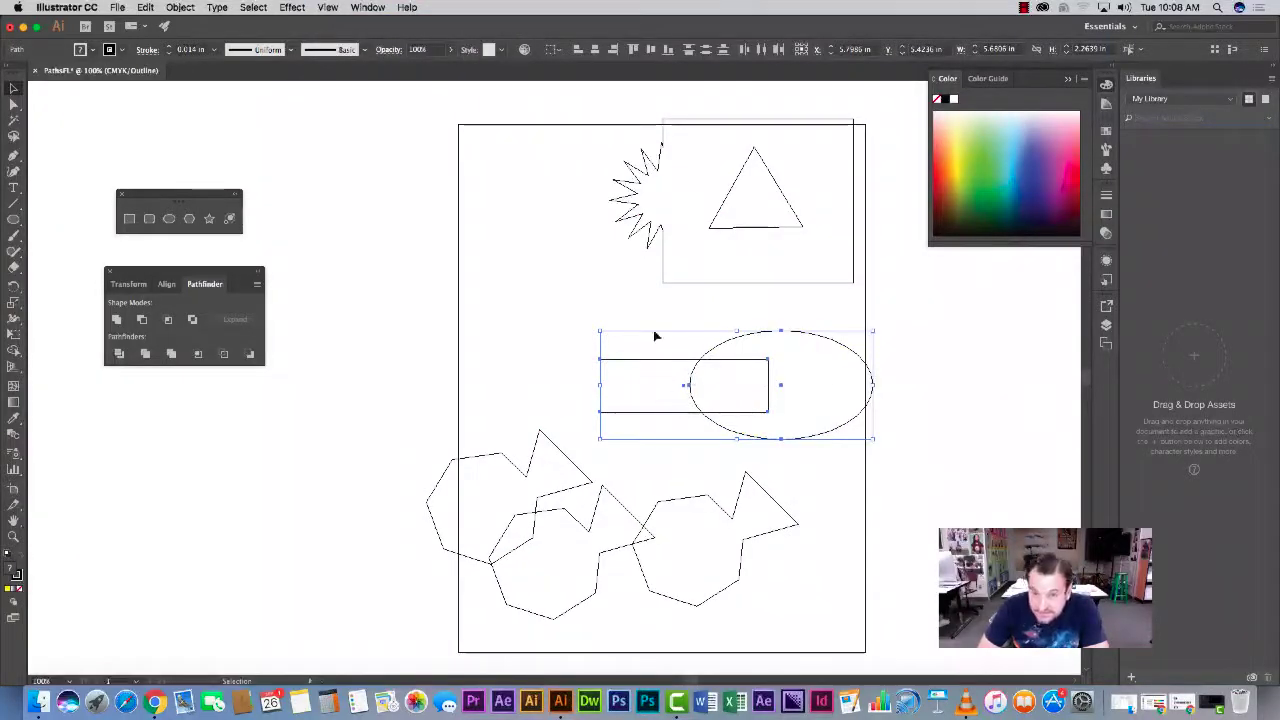
{"action": "left_click", "coordinate": [327, 7]}
{"action": "left_click", "coordinate": [353, 22]}
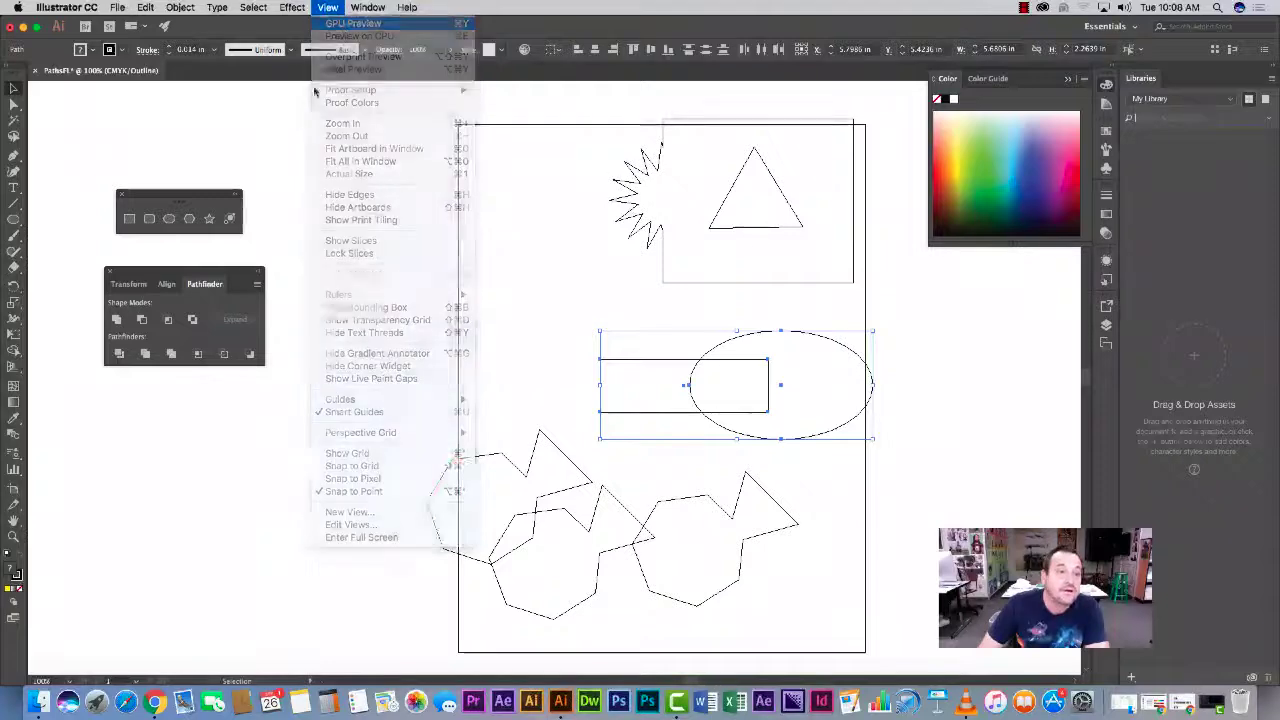
Cut the ellipse out of the rectangle with Pathfinder Minus Front, then move the result up and to the left and rotate it.
{"action": "left_click", "coordinate": [143, 321]}
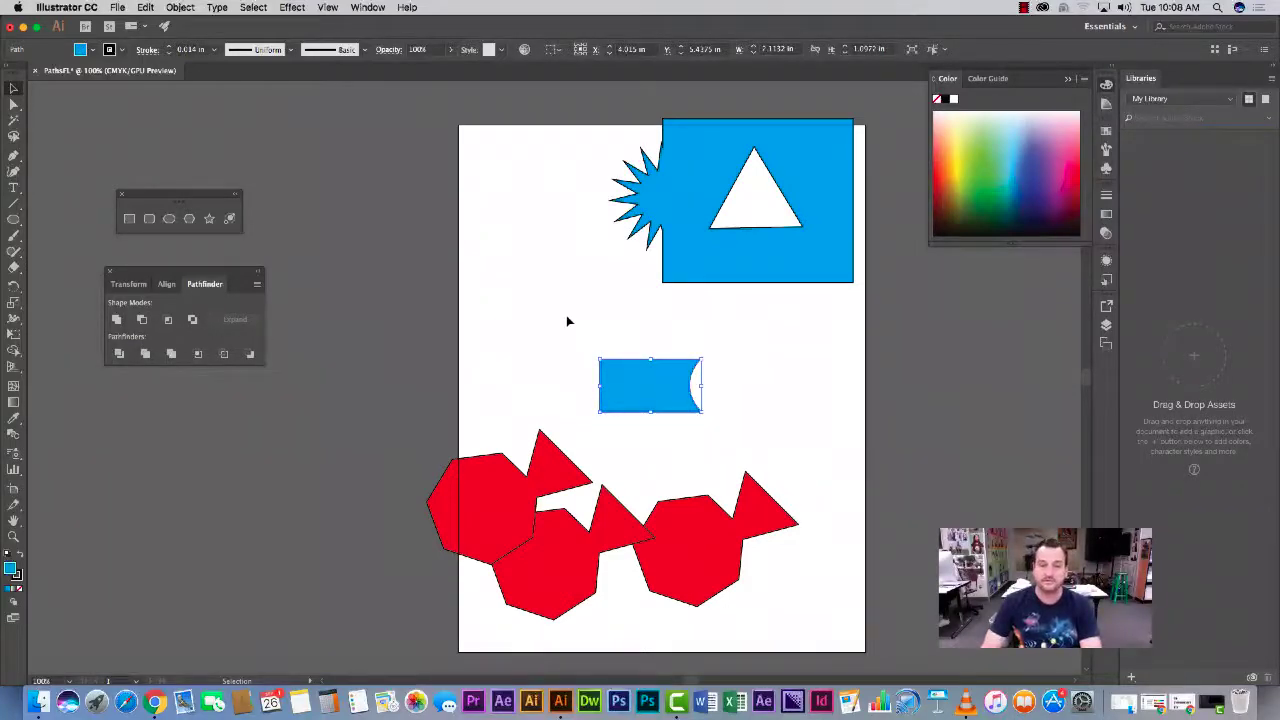
{"action": "left_click", "coordinate": [555, 391]}
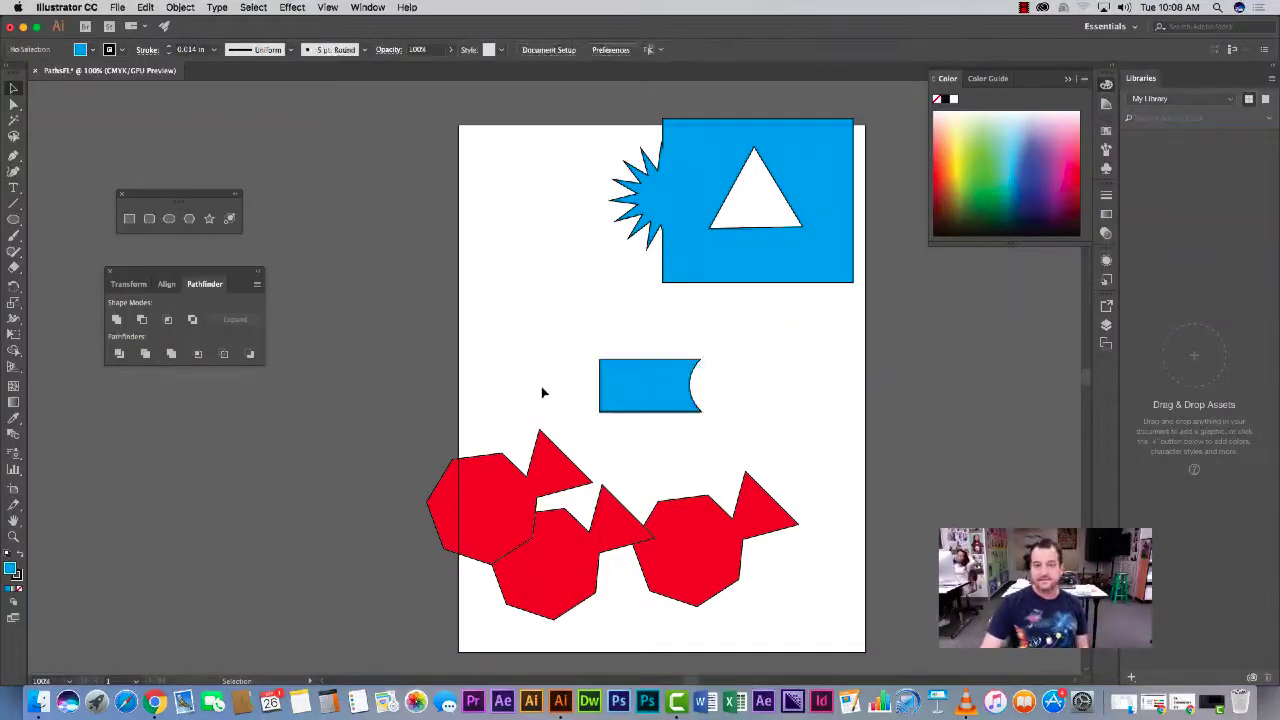
{"action": "left_click_drag", "start_coordinate": [672, 384], "coordinate": [570, 336]}
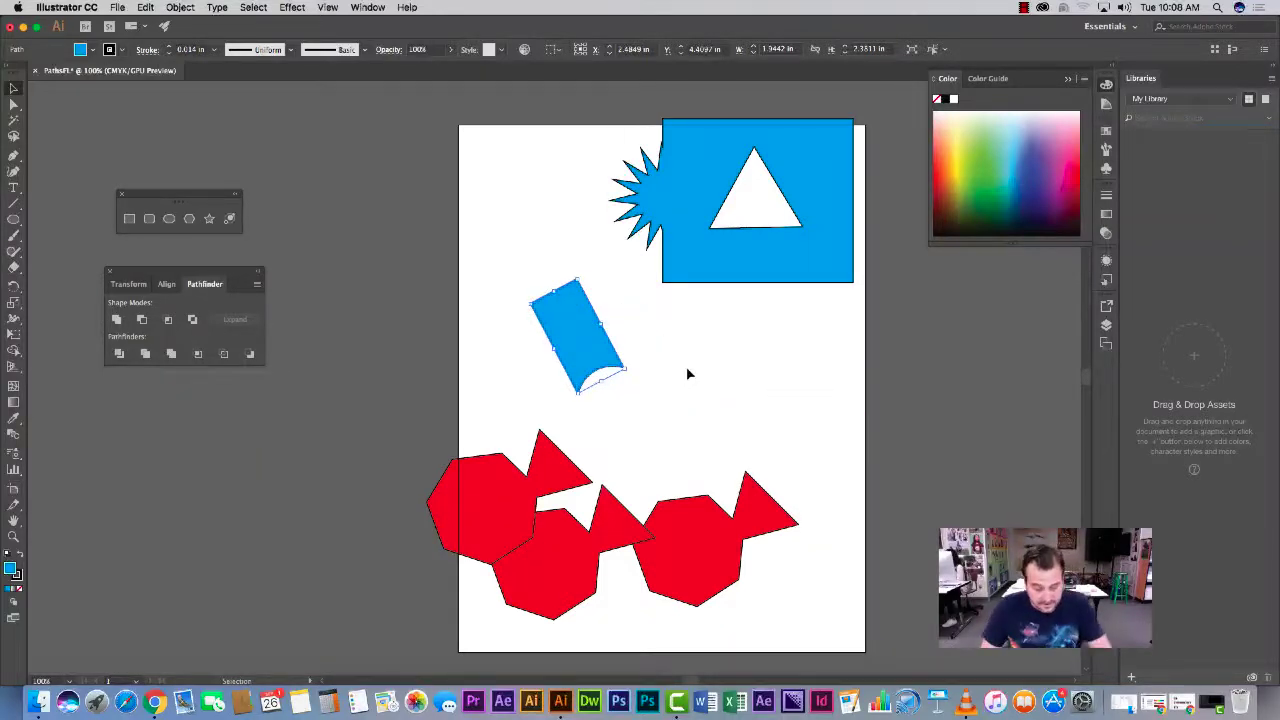
Undo the rotation, the moves and the Minus Front cut of the rectangle.
{"action": "key", "text": "super+z"}
{"action": "key", "text": "super+z"}
{"action": "key", "text": "super+z"}
{"action": "key", "text": "super+z"}
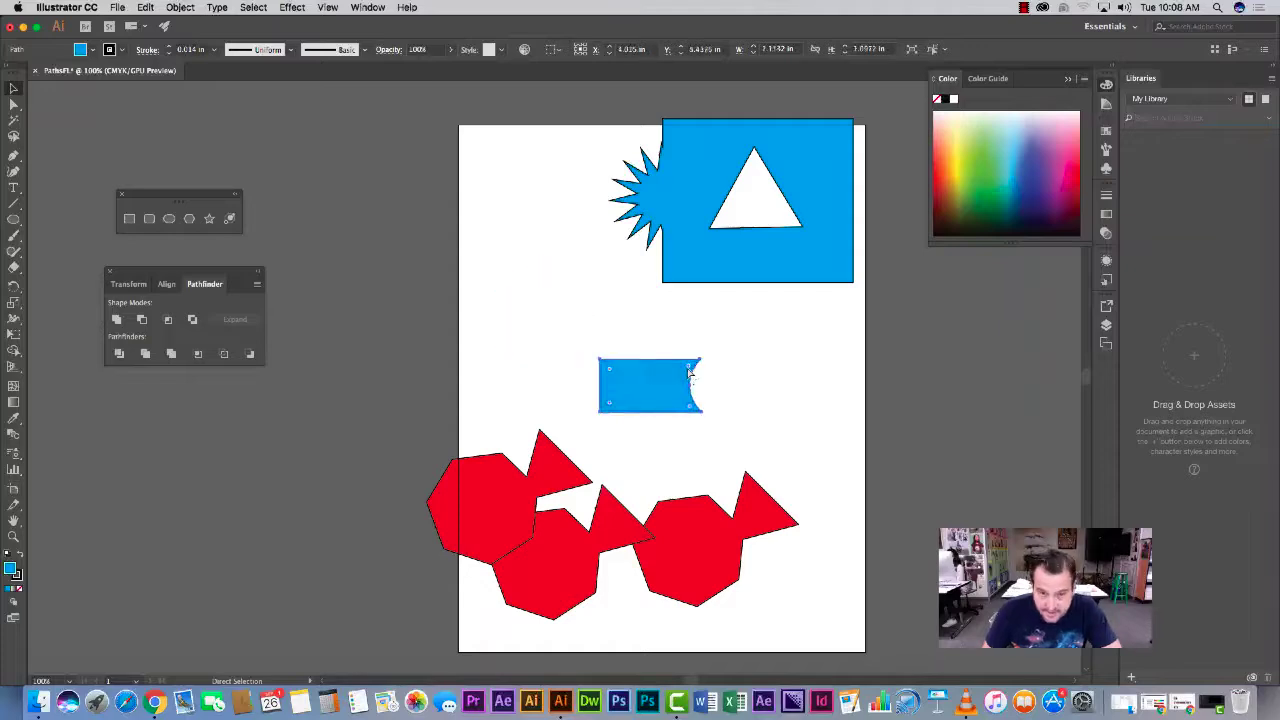
{"action": "key", "text": "super+z"}
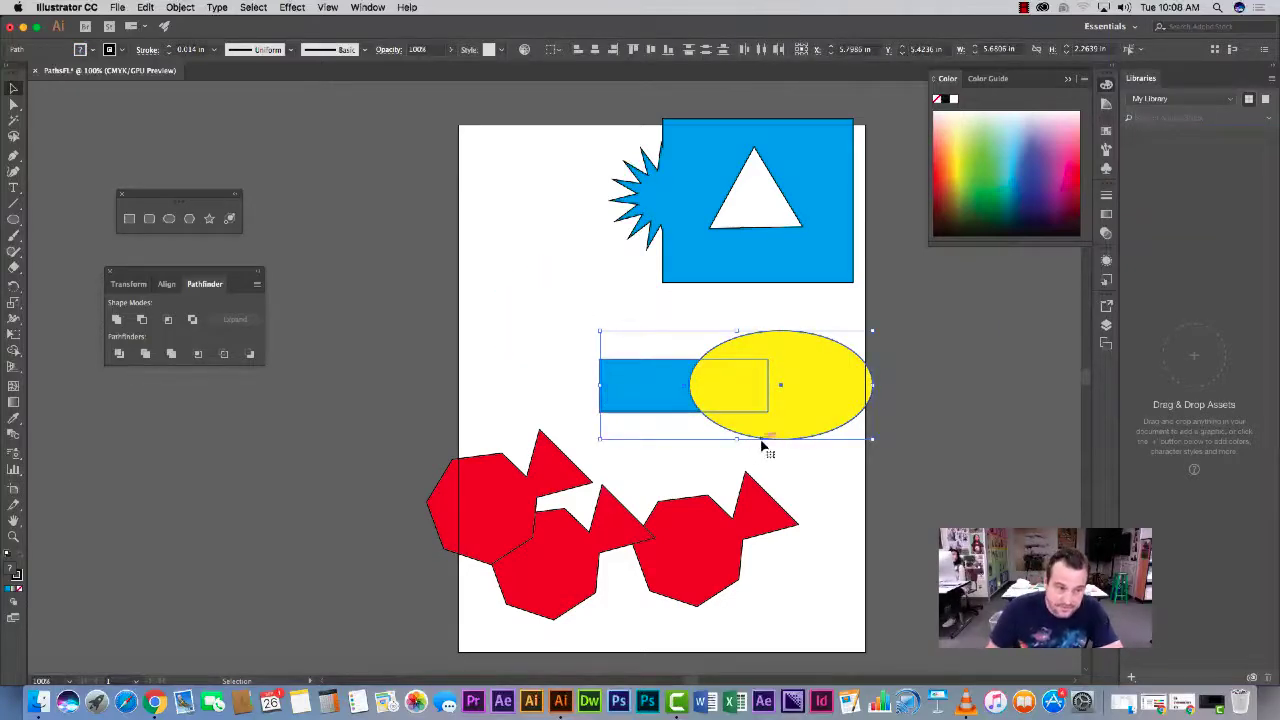
Try Pathfinder Intersect on the selected rectangle and ellipse, then undo it.
{"action": "left_click", "coordinate": [167, 320]}
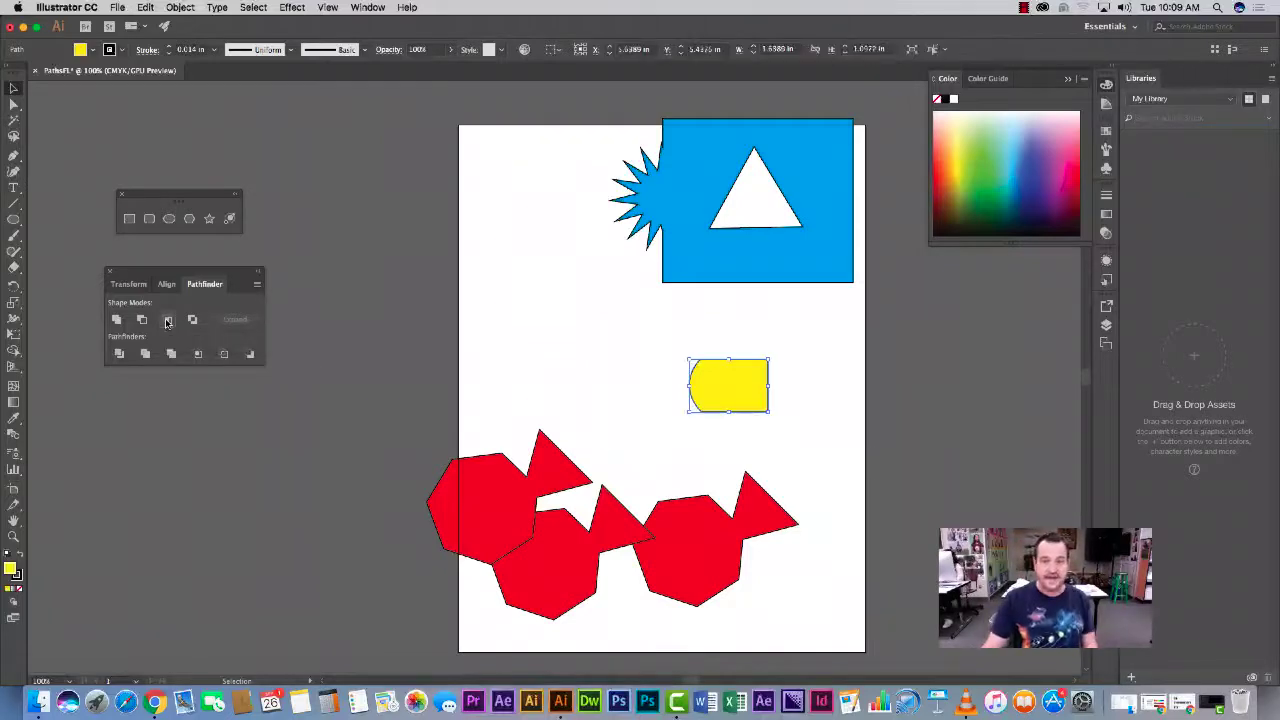
{"action": "left_click", "coordinate": [562, 350]}
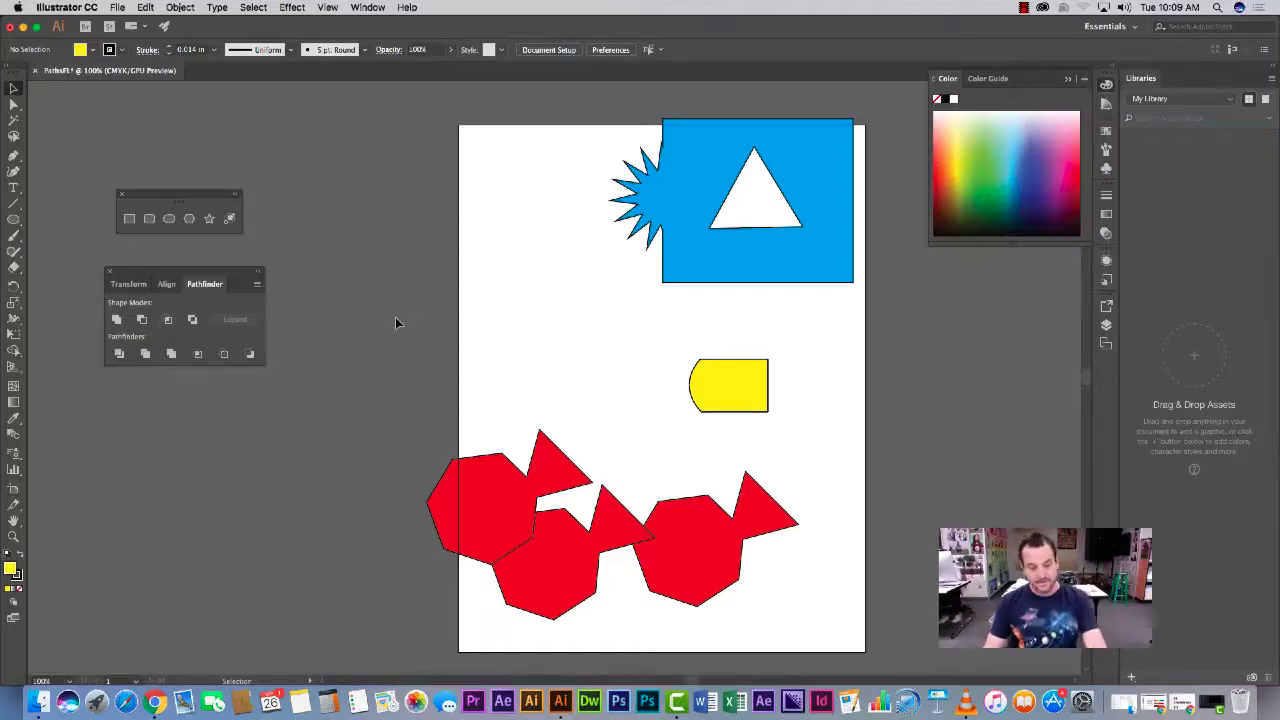
{"action": "key", "text": "super+z"}
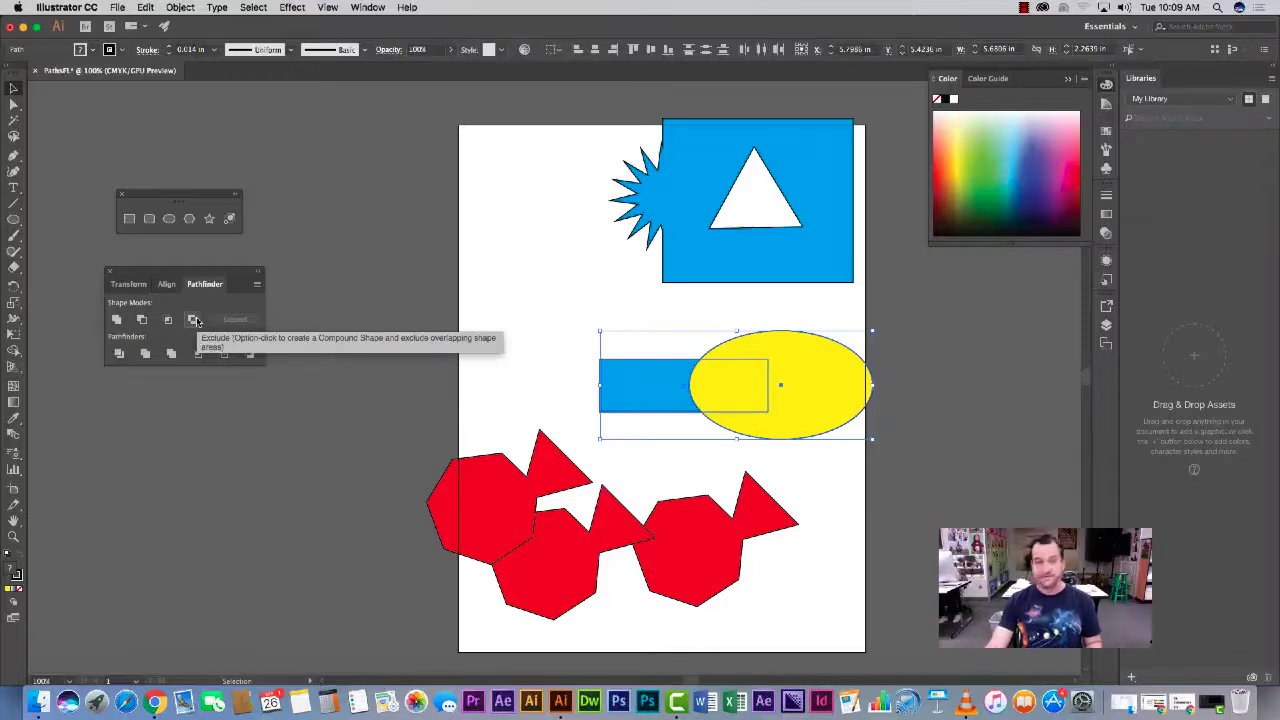
Remove the overlap of the rectangle and ellipse with Pathfinder Exclude, then move the resulting group slightly up and to the left.
{"action": "left_click", "coordinate": [195, 319]}
{"action": "left_click", "coordinate": [524, 270]}
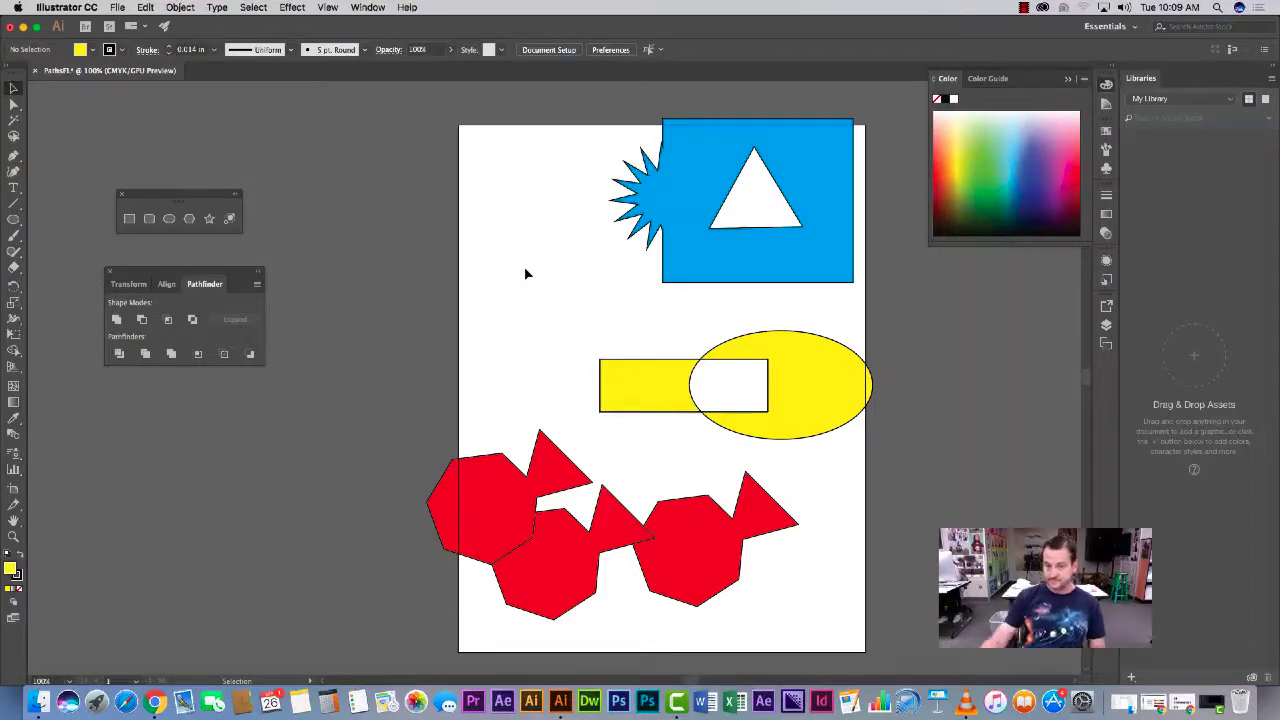
{"action": "left_click_drag", "start_coordinate": [810, 372], "coordinate": [759, 358]}
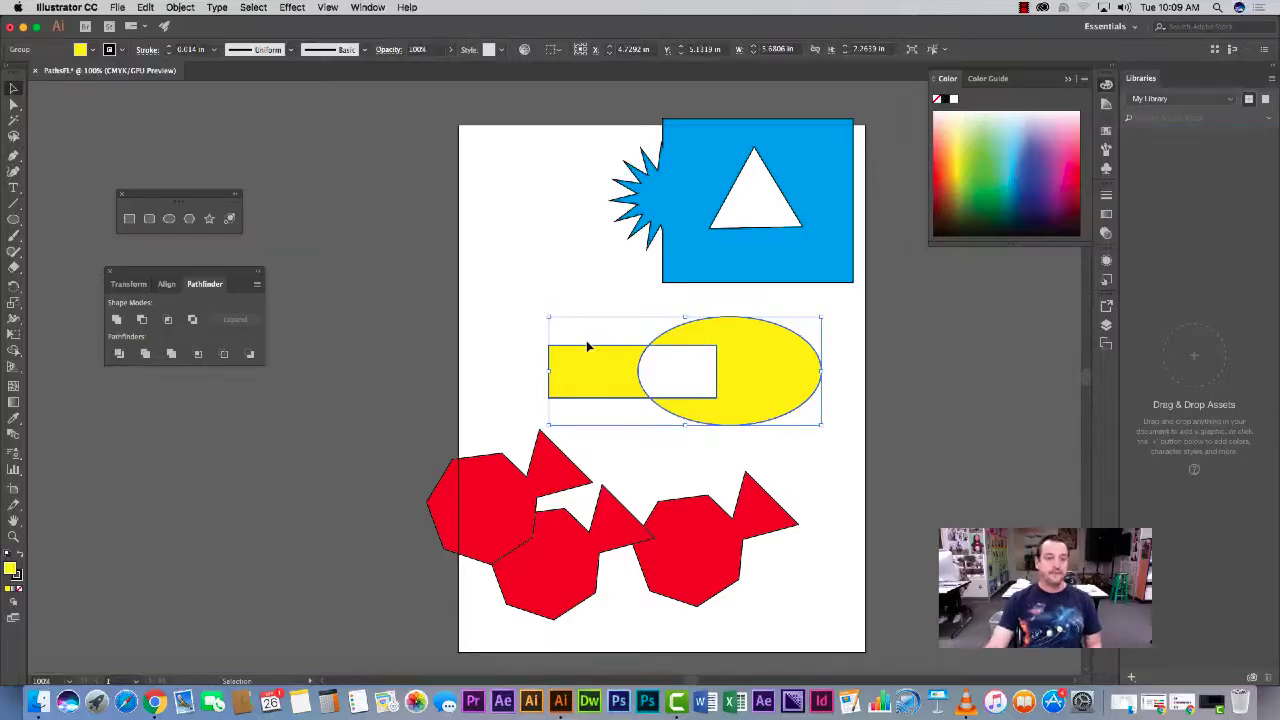
{"action": "left_click_drag", "start_coordinate": [603, 360], "coordinate": [609, 346]}
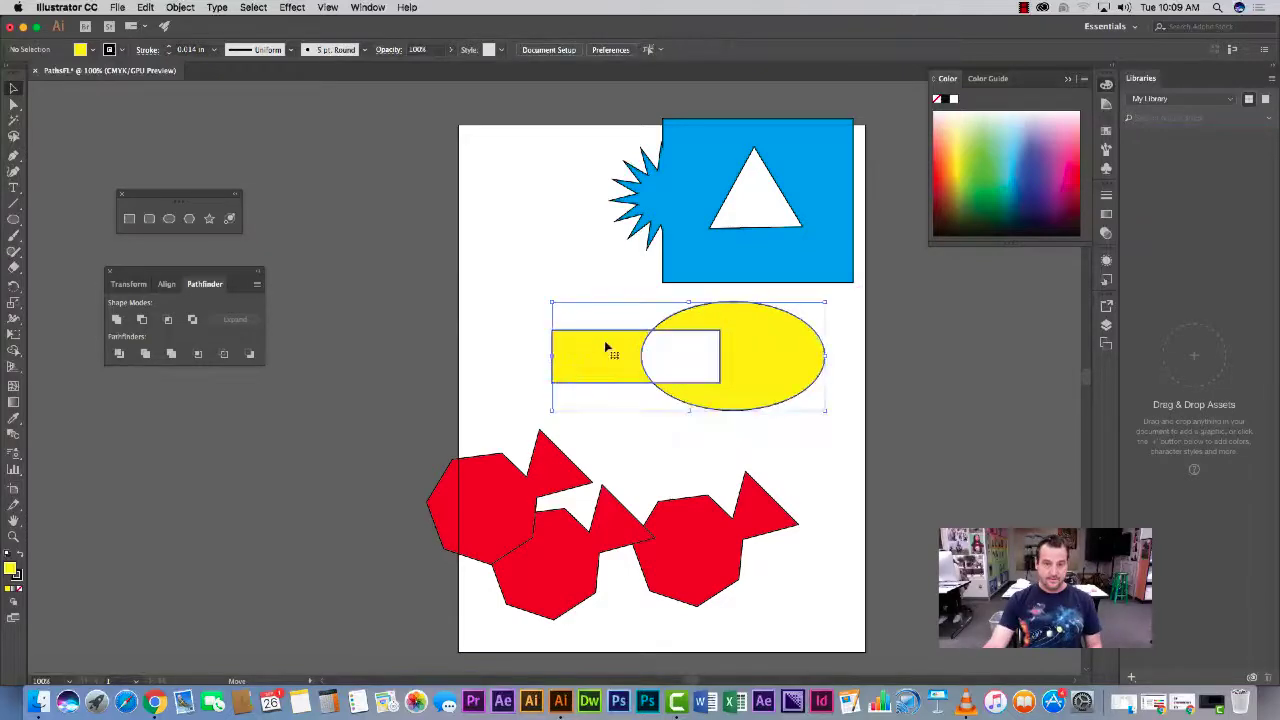
Ungroup the yellow excluded shape and move its rectangle and ellipse pieces apart, then deselect them.
{"action": "left_click", "coordinate": [180, 8]}
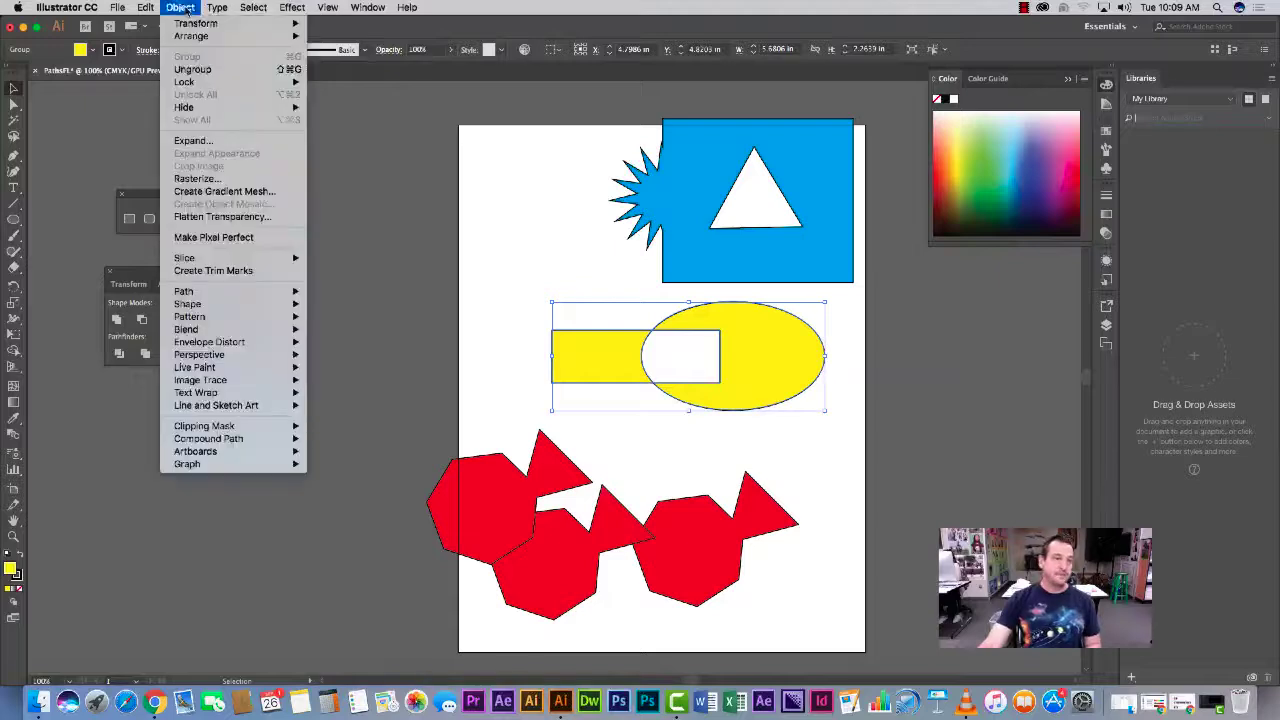
{"action": "left_click", "coordinate": [188, 70]}
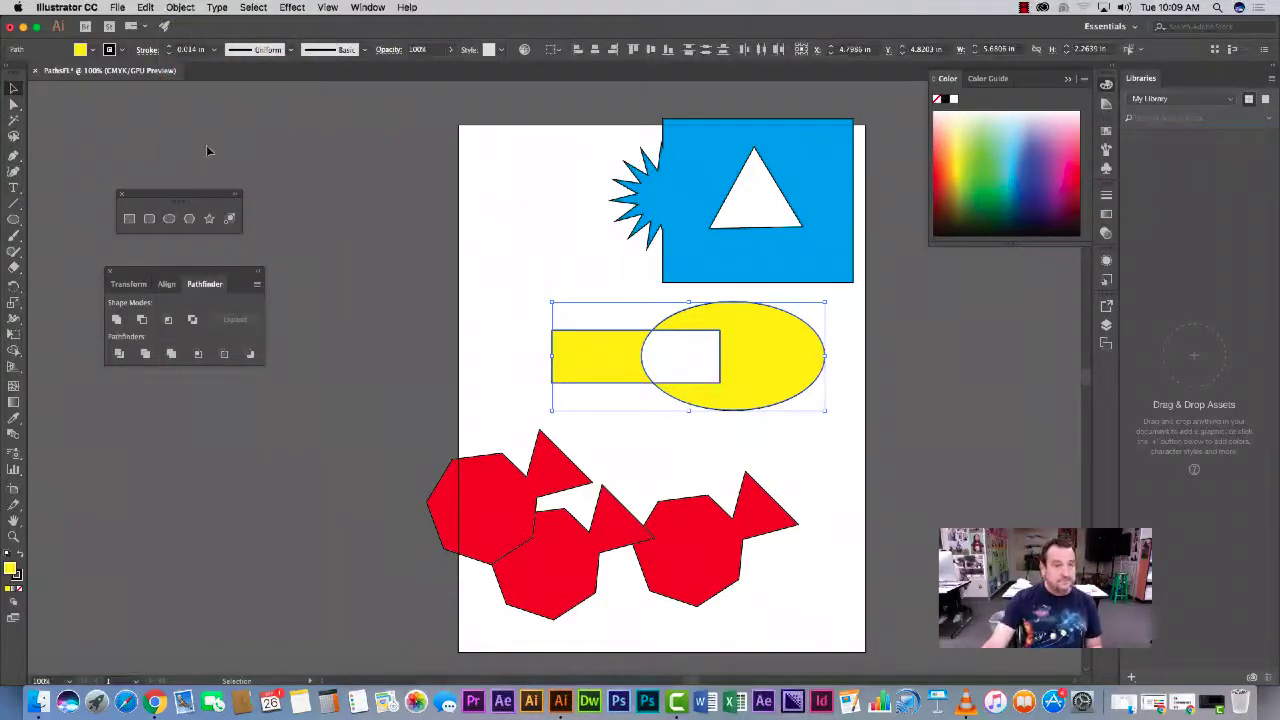
{"action": "left_click", "coordinate": [565, 238]}
{"action": "left_click_drag", "start_coordinate": [595, 352], "coordinate": [540, 323]}
{"action": "left_click_drag", "start_coordinate": [727, 350], "coordinate": [737, 357]}
{"action": "left_click_drag", "start_coordinate": [514, 349], "coordinate": [534, 363]}
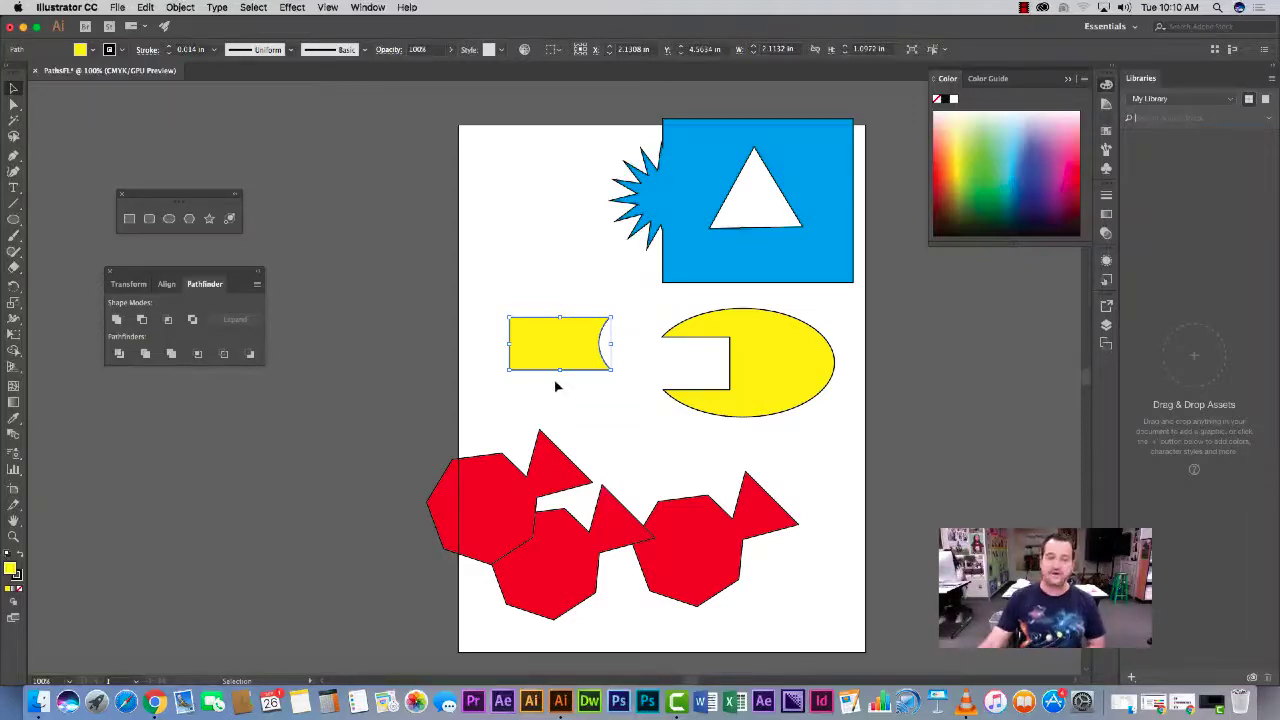
{"action": "left_click", "coordinate": [573, 398]}
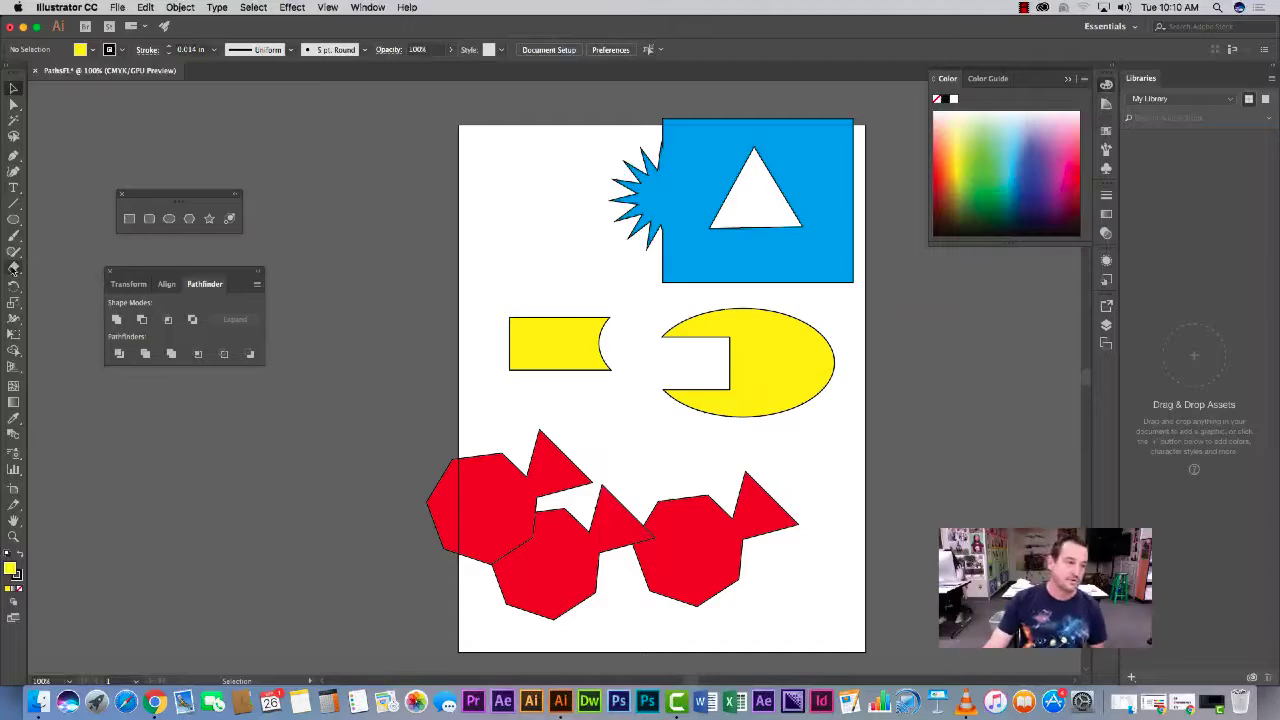
Switch to the Eraser tool and repeatedly enlarge and shrink its brush, ending at a fairly small size.
{"action": "left_click", "coordinate": [14, 268]}
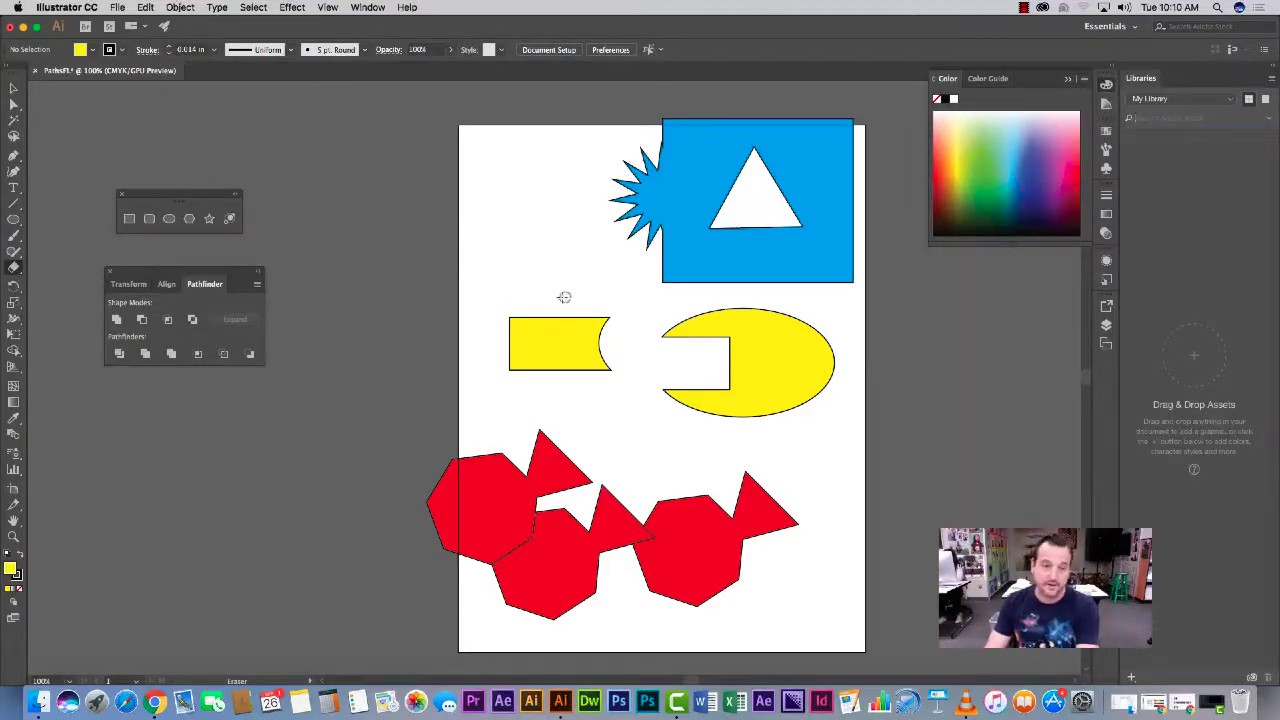
{"action": "key", "text": "bracketright"}
{"action": "key", "text": "bracketright"}
{"action": "key", "text": "bracketright"}
{"action": "key", "text": "bracketright"}
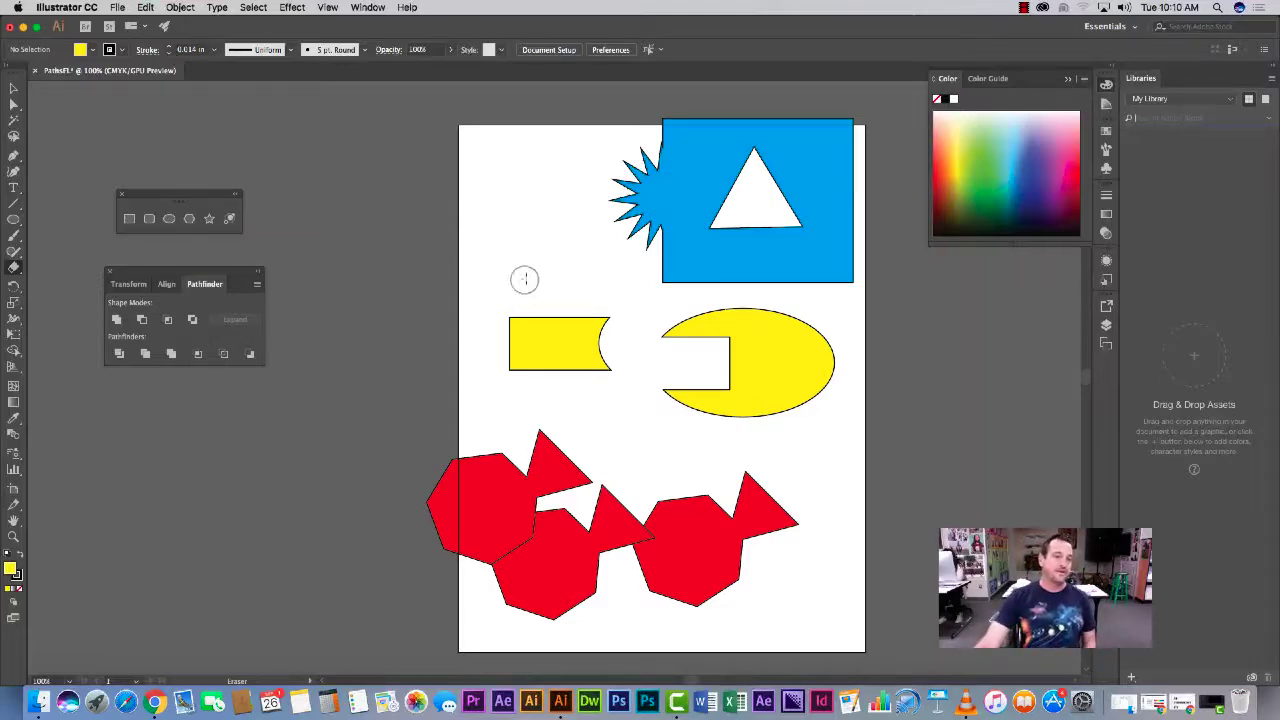
{"action": "key", "text": "bracketleft"}
{"action": "key", "text": "bracketleft"}
{"action": "key", "text": "bracketleft"}
{"action": "key", "text": "bracketleft"}
{"action": "key", "text": "bracketleft"}
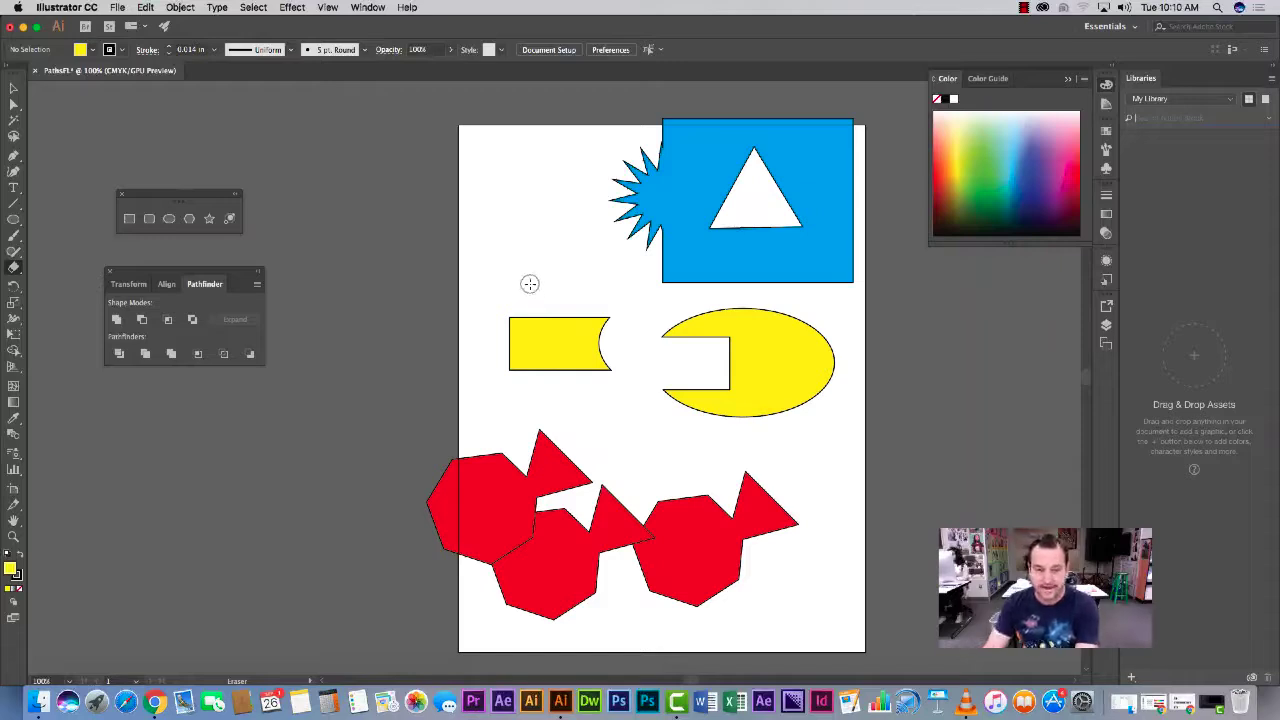
{"action": "key", "text": "bracketright"}
{"action": "key", "text": "bracketright"}
{"action": "key", "text": "bracketright"}
{"action": "key", "text": "bracketright"}
{"action": "key", "text": "bracketright"}
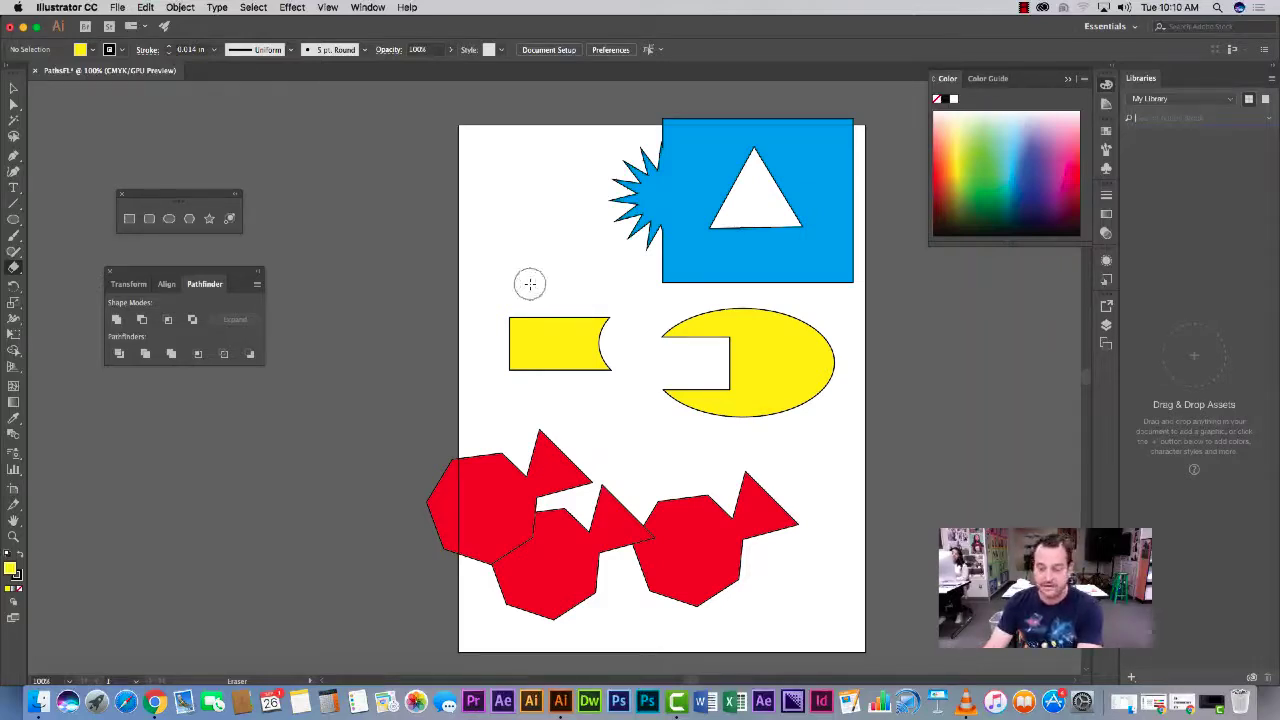
{"action": "key", "text": "bracketleft"}
{"action": "key", "text": "bracketleft"}
{"action": "key", "text": "bracketleft"}
{"action": "key", "text": "bracketleft"}
{"action": "key", "text": "bracketleft"}
{"action": "key", "text": "bracketright"}
{"action": "key", "text": "bracketright"}
{"action": "key", "text": "bracketright"}
{"action": "key", "text": "bracketright"}
{"action": "key", "text": "bracketright"}
{"action": "key", "text": "bracketright"}
{"action": "key", "text": "bracketright"}
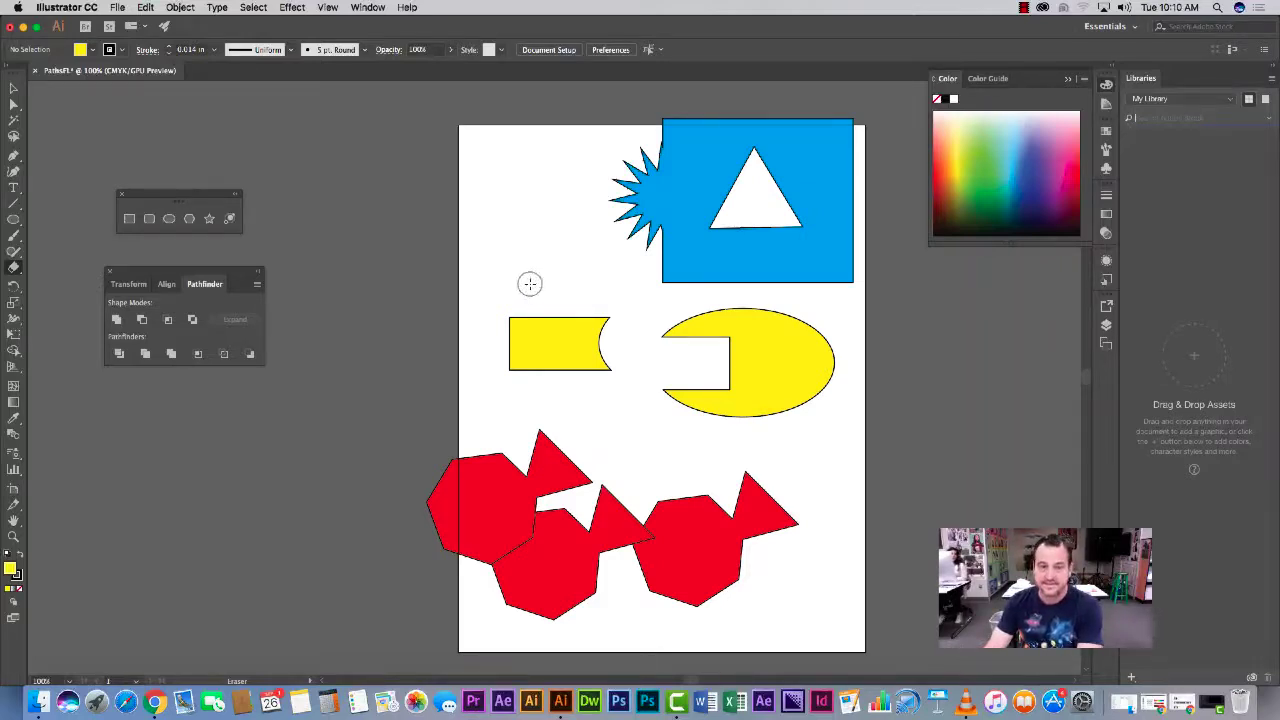
{"action": "key", "text": "bracketleft"}
{"action": "key", "text": "bracketleft"}
{"action": "key", "text": "bracketleft"}
{"action": "key", "text": "bracketleft"}
{"action": "key", "text": "bracketleft"}
{"action": "key", "text": "bracketleft"}
{"action": "key", "text": "bracketleft"}
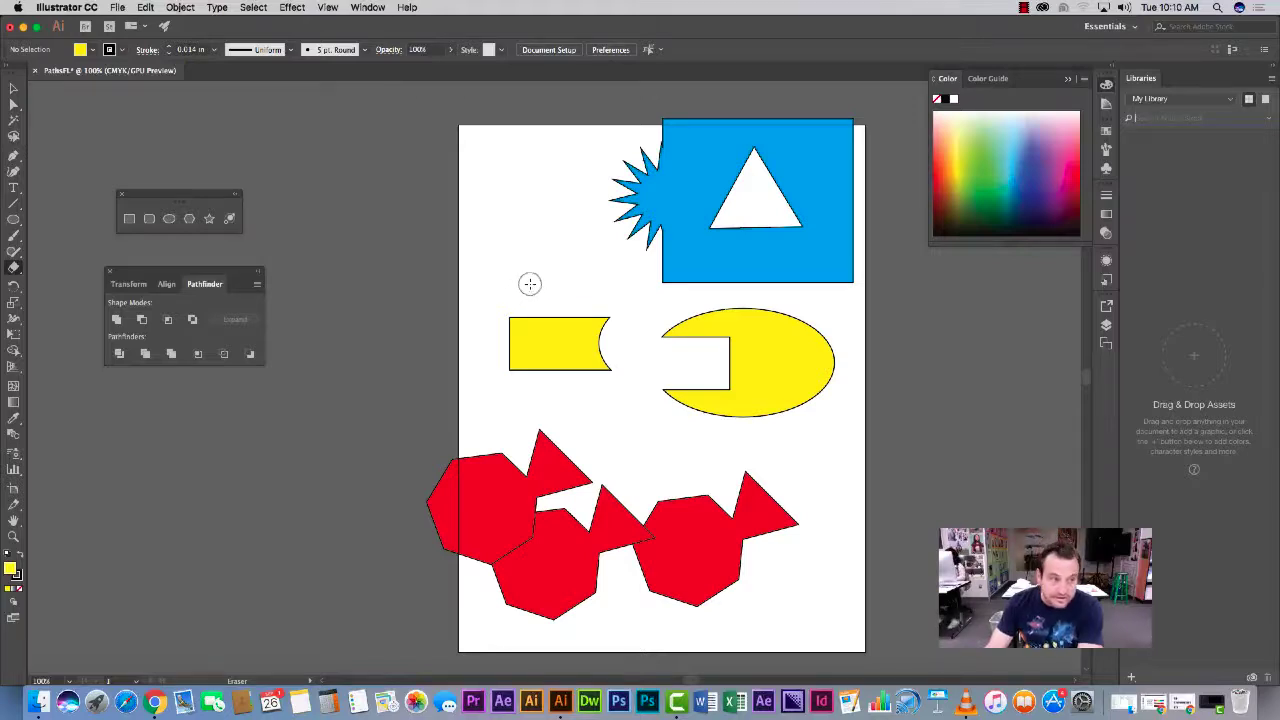
Erase one stroke across each yellow piece, a diagonal band through the blue shape, and one across the rightmost red shape.
{"action": "mouse_move", "coordinate": [554, 290]}
{"action": "left_mouse_down"}
{"action": "mouse_move", "coordinate": [554, 355]}
{"action": "mouse_move", "coordinate": [601, 393]}
{"action": "left_mouse_up"}
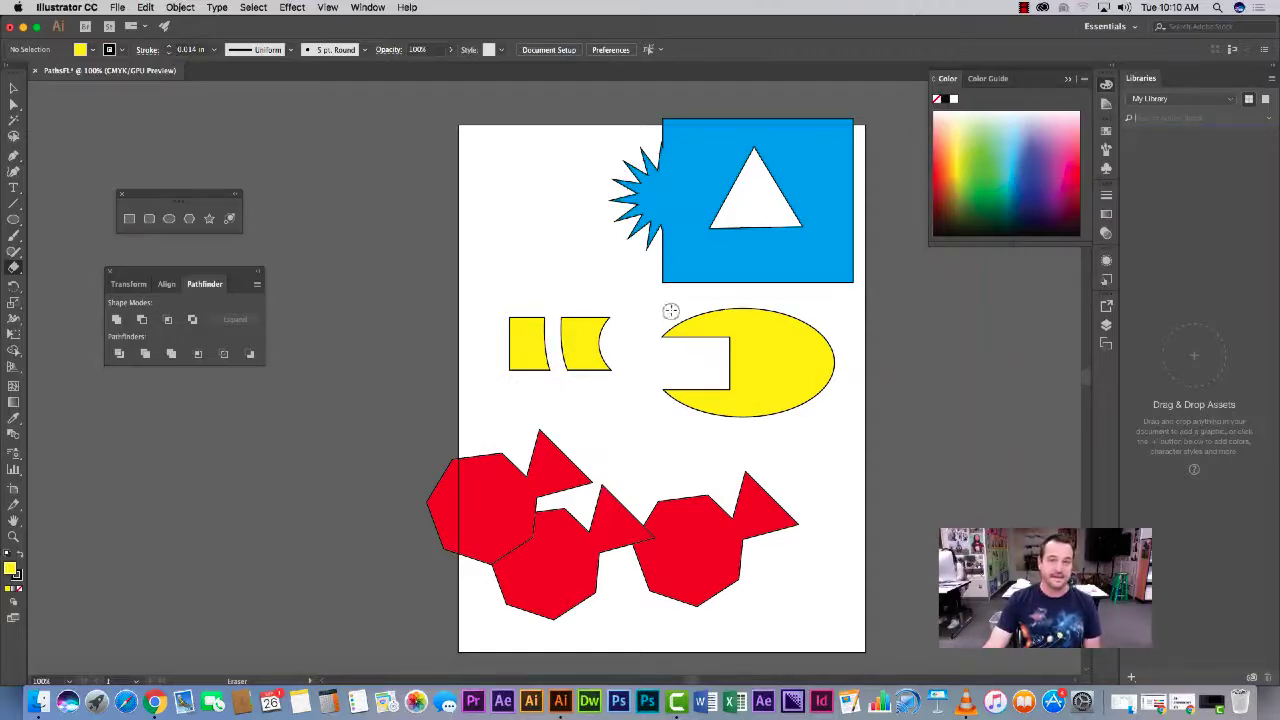
{"action": "mouse_move", "coordinate": [690, 308]}
{"action": "left_mouse_down"}
{"action": "mouse_move", "coordinate": [779, 351]}
{"action": "mouse_move", "coordinate": [824, 408]}
{"action": "left_mouse_up"}
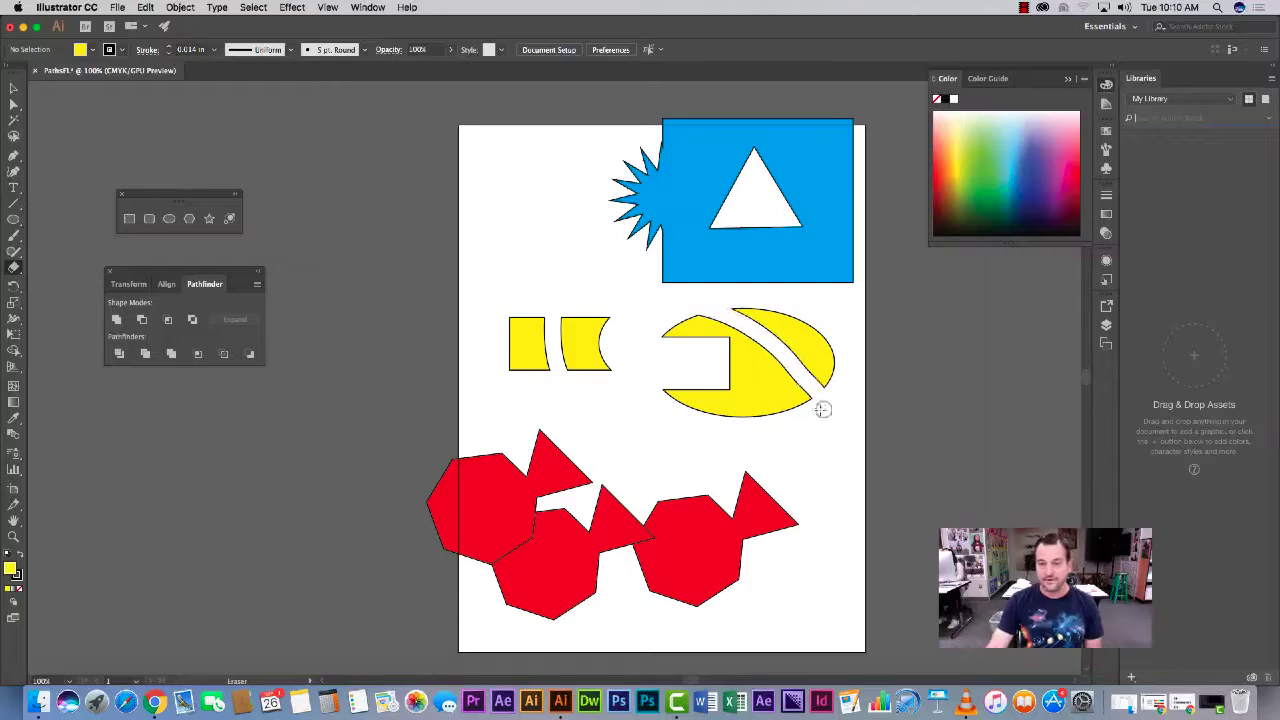
{"action": "left_click_drag", "start_coordinate": [608, 205], "coordinate": [843, 302]}
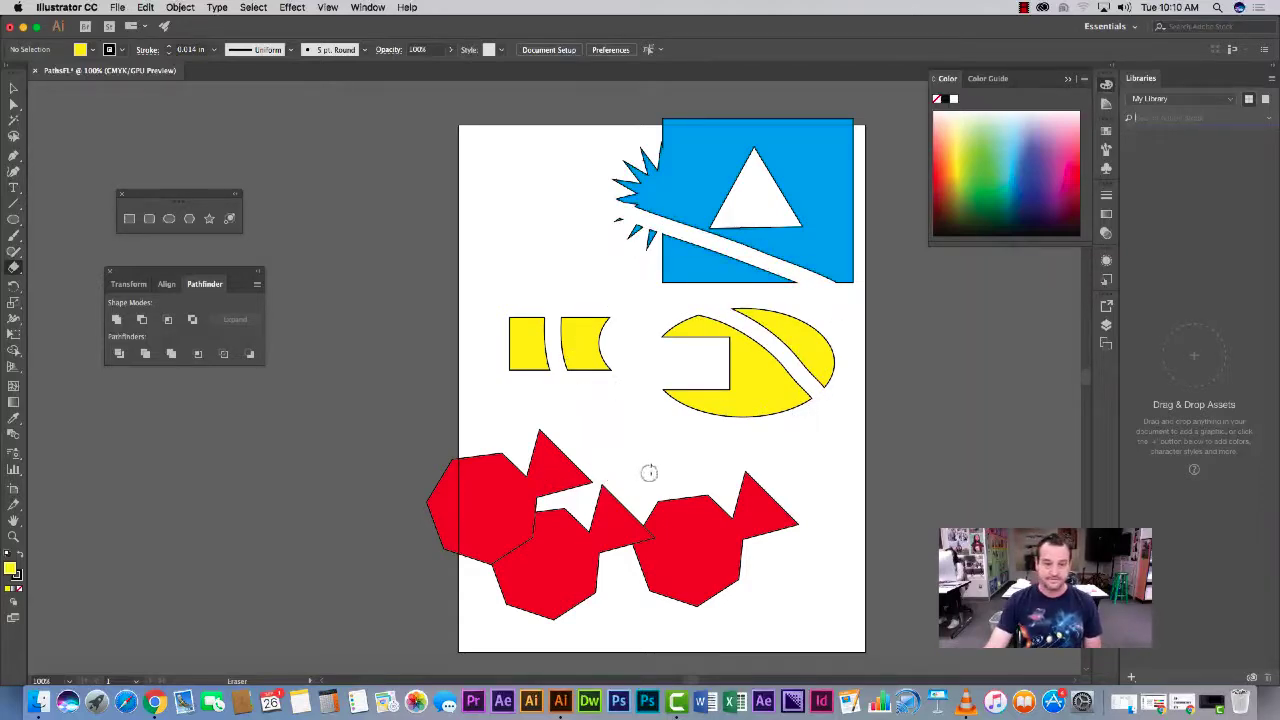
{"action": "left_click_drag", "start_coordinate": [688, 492], "coordinate": [768, 545]}
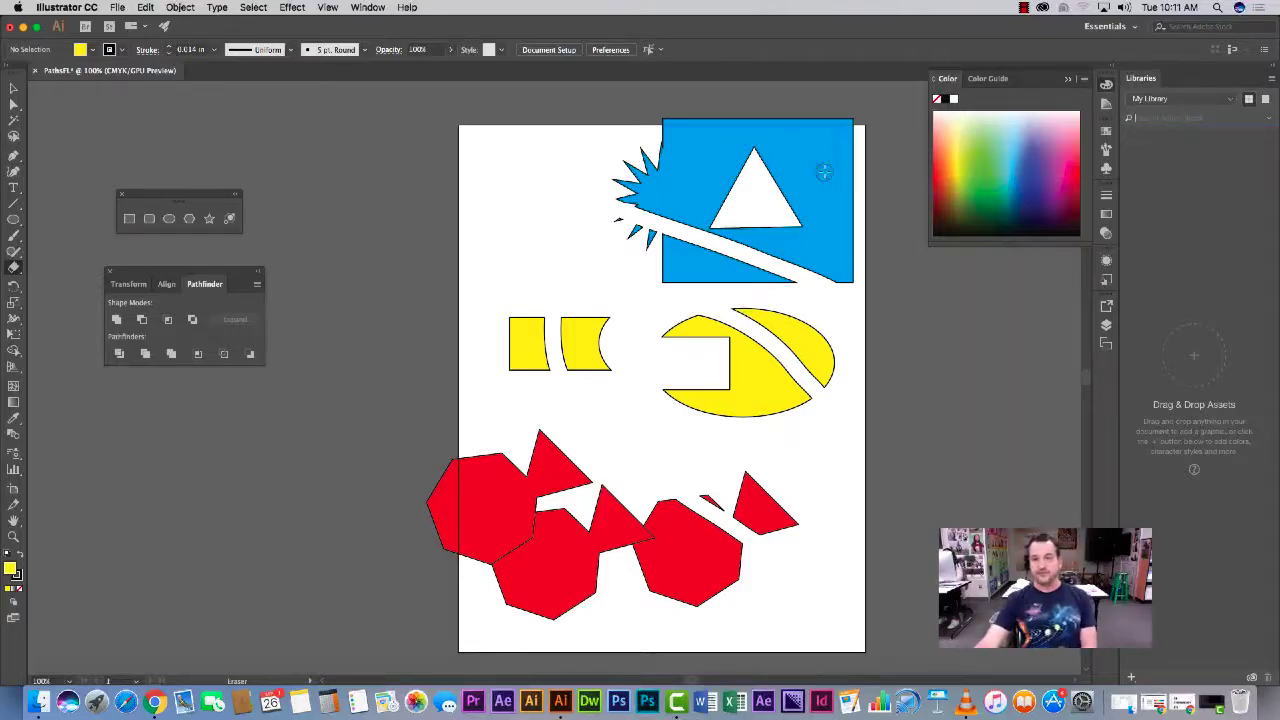
Erase three round holes in the blue shape, then erase the leftover starburst spikes below its diagonal cut.
{"action": "left_click", "coordinate": [704, 160]}
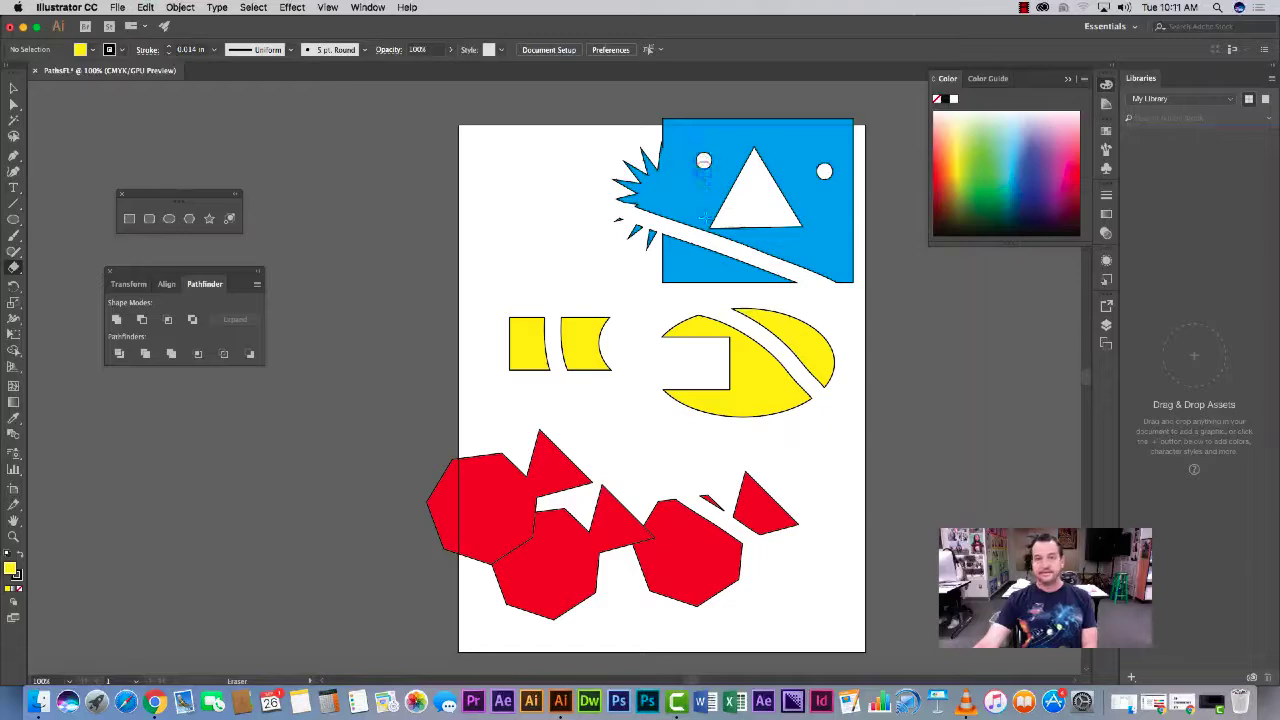
{"action": "left_click", "coordinate": [690, 268]}
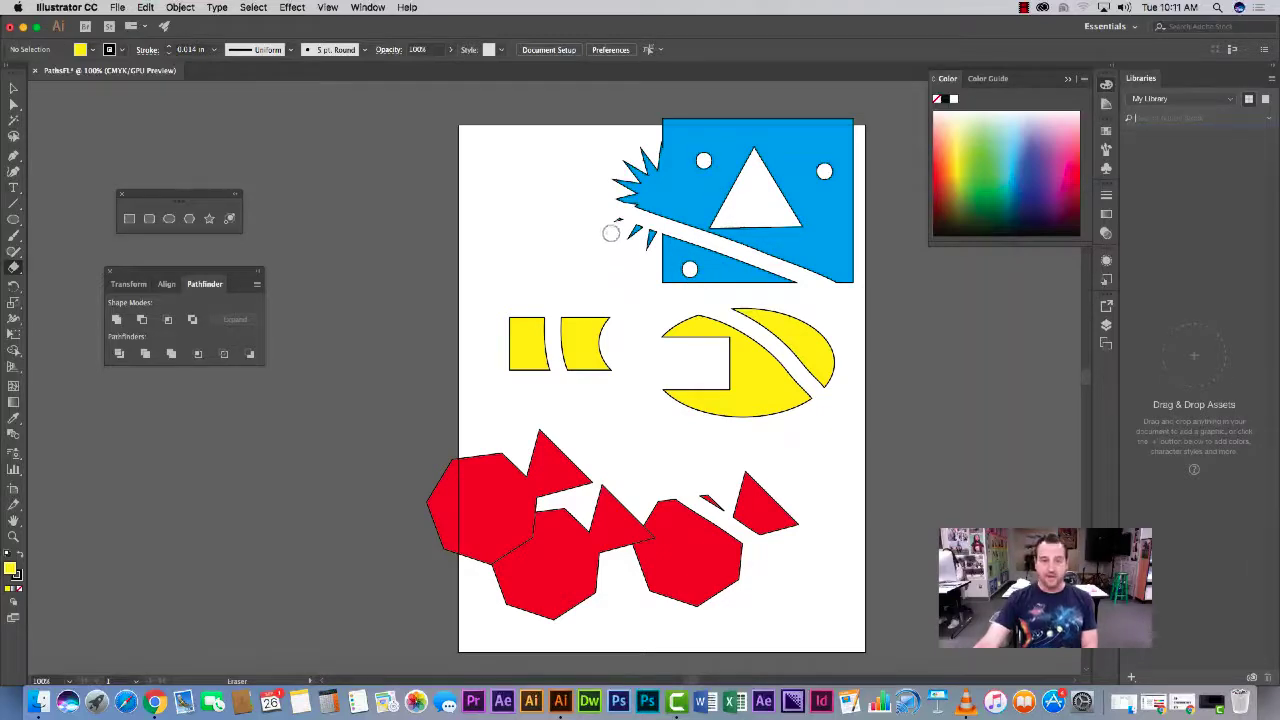
{"action": "left_click_drag", "start_coordinate": [622, 240], "coordinate": [656, 232]}
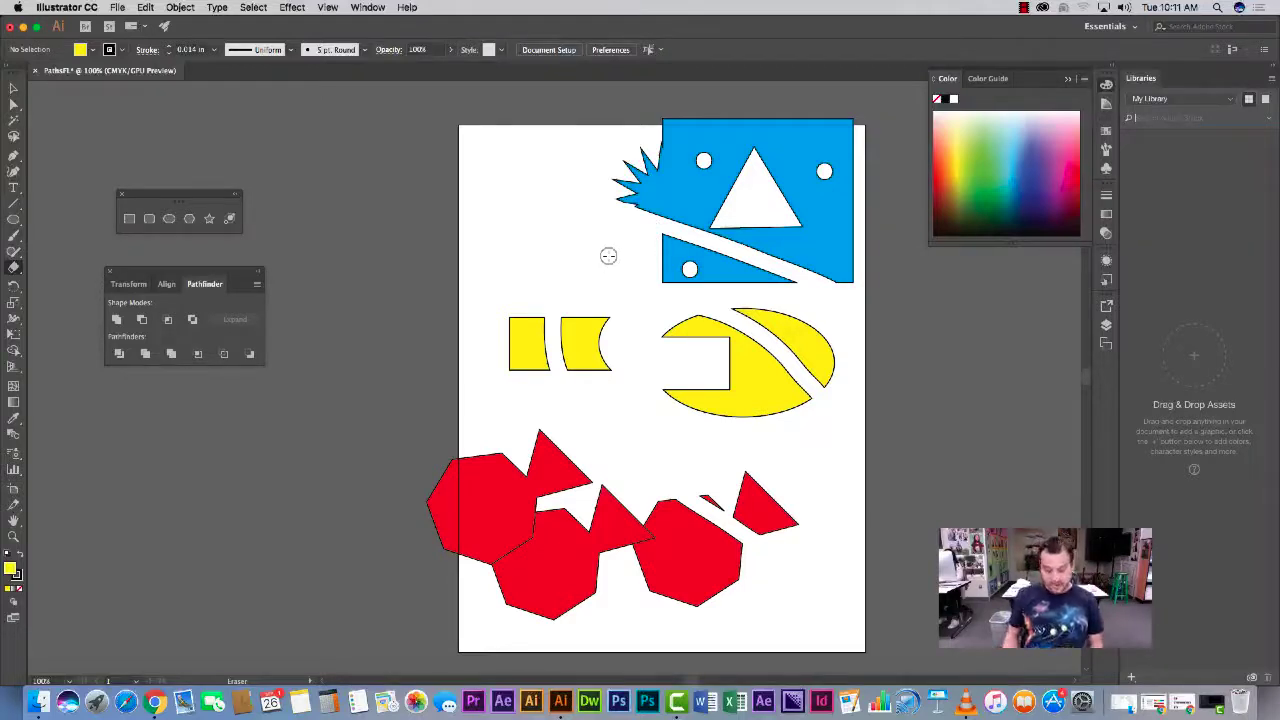
Select all the artwork and delete it from the artboard.
{"action": "key", "text": "super+a"}
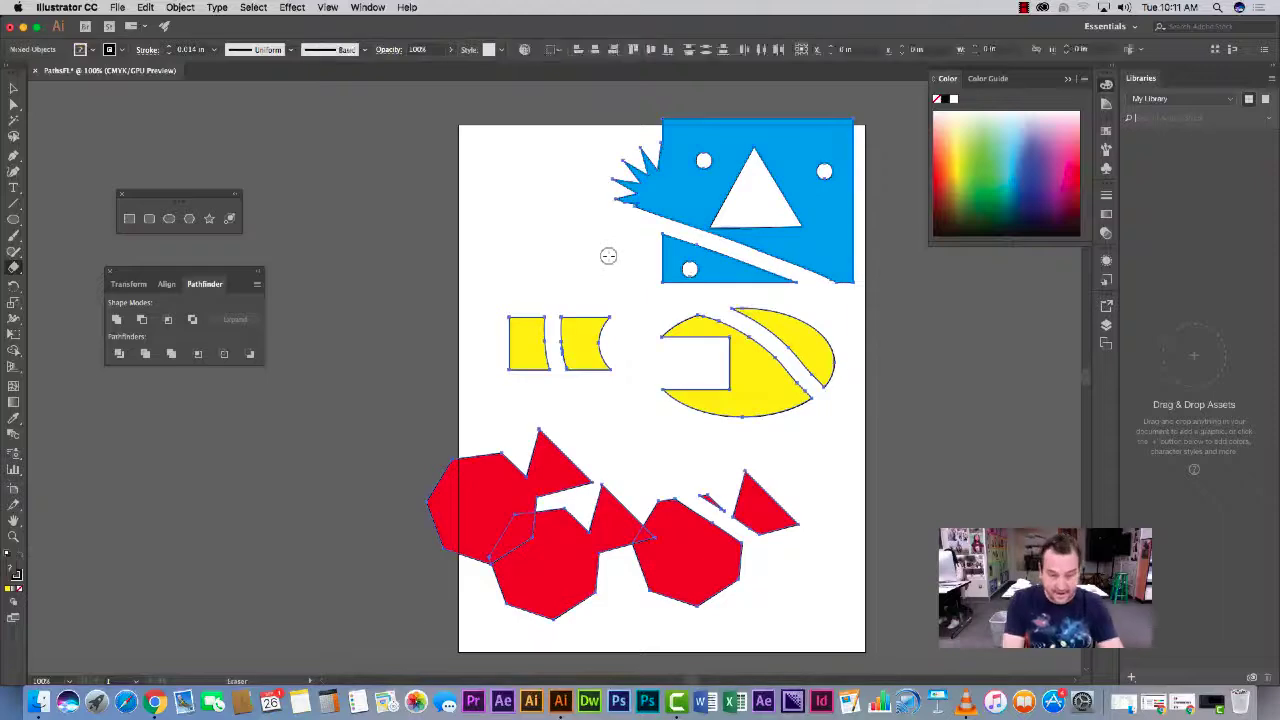
{"action": "key", "text": "BackSpace"}
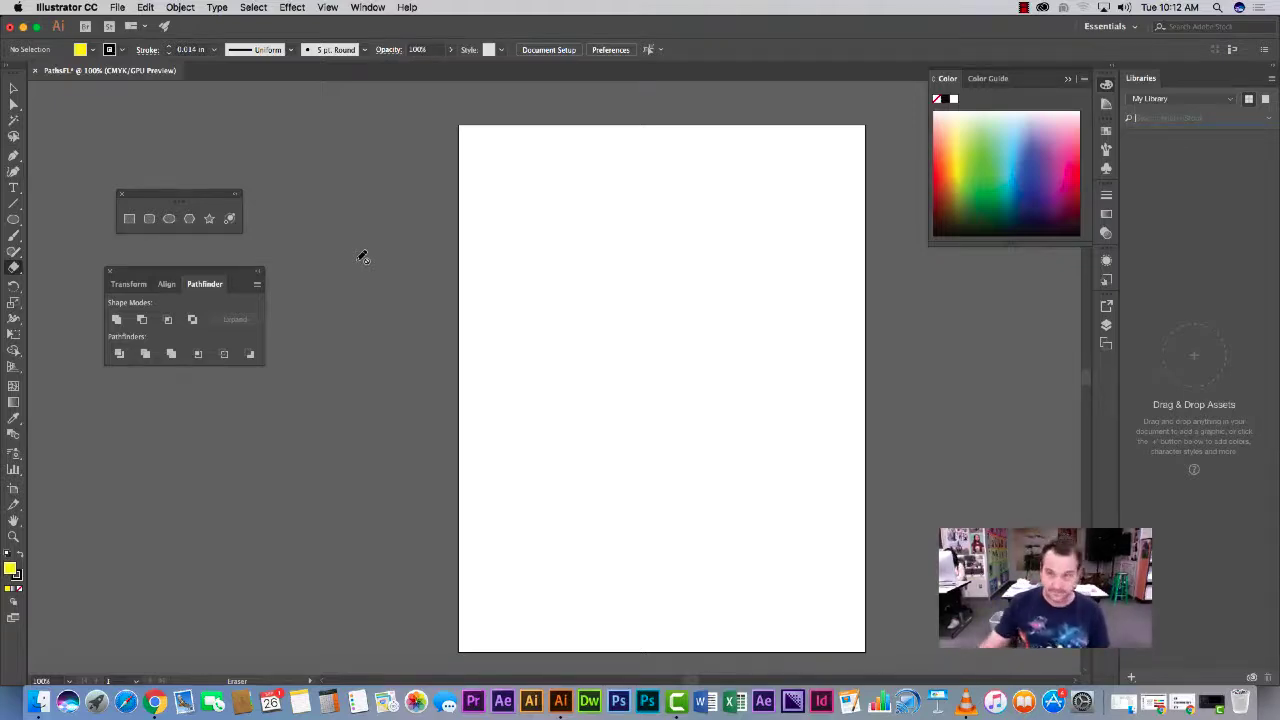
{"action": "left_click", "coordinate": [1024, 8]}
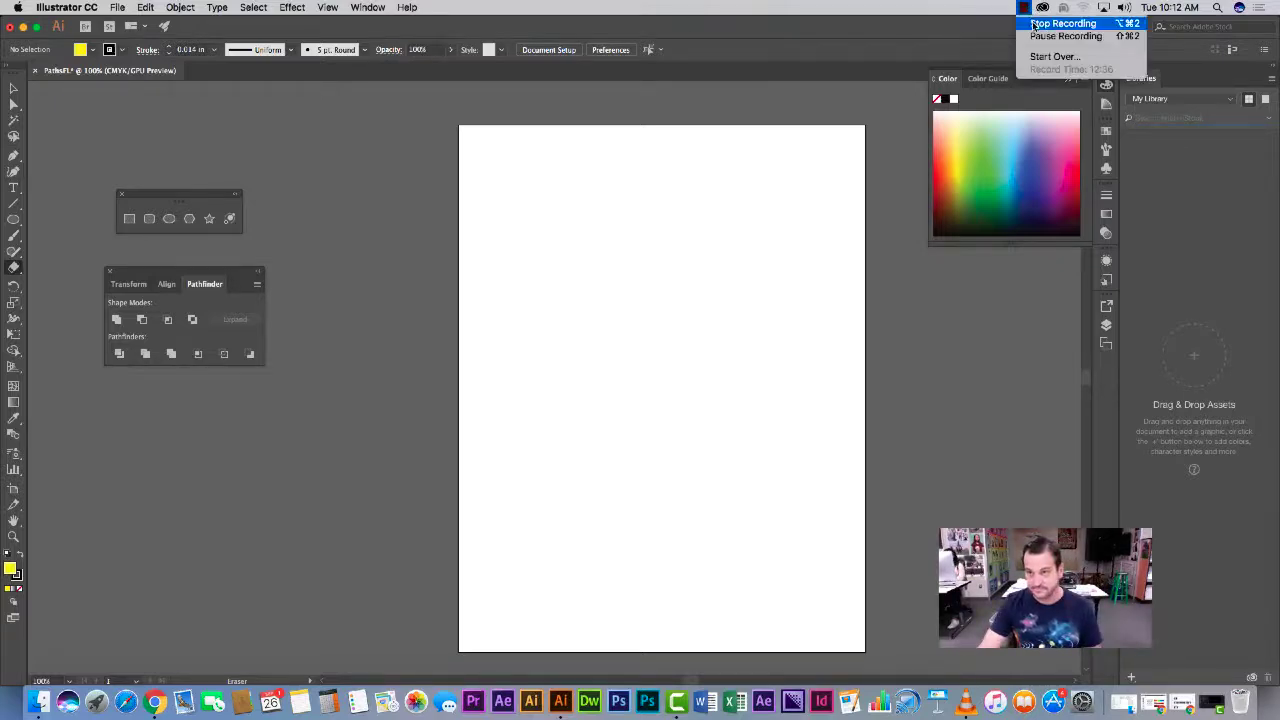